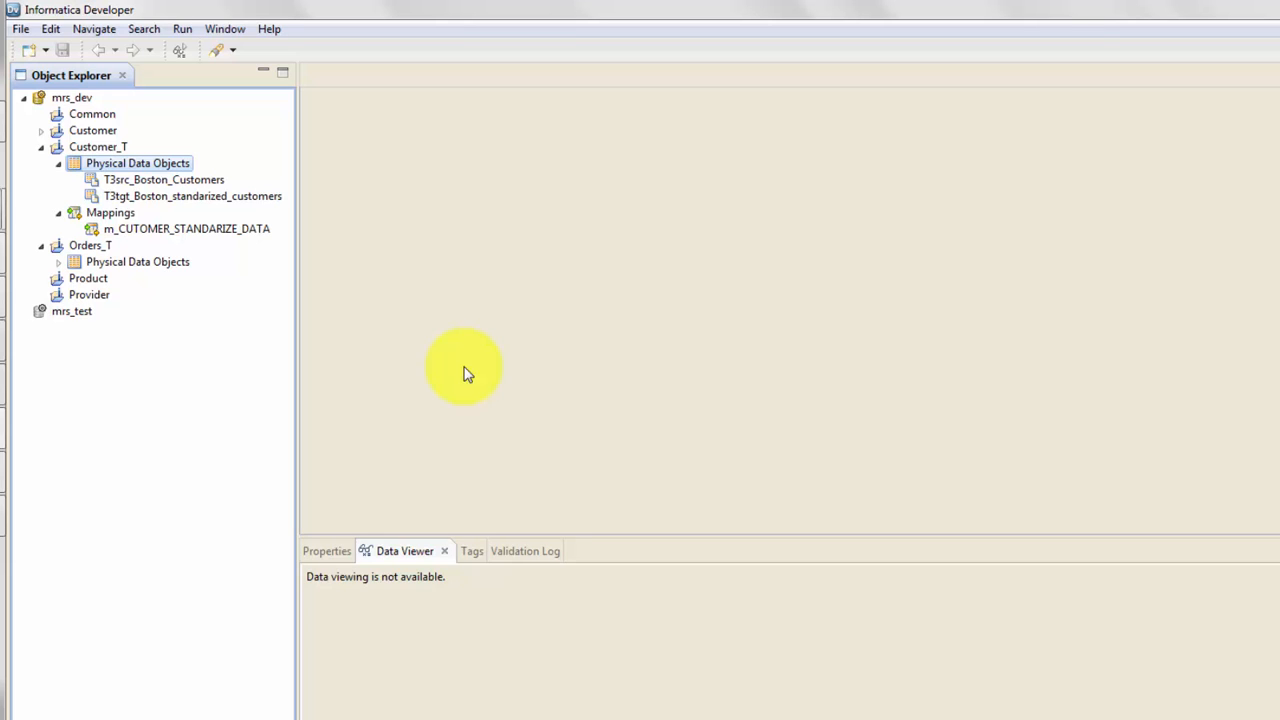
Add T3src_Boston_Customers to the mapping canvas as a Read object.
click(172, 180)
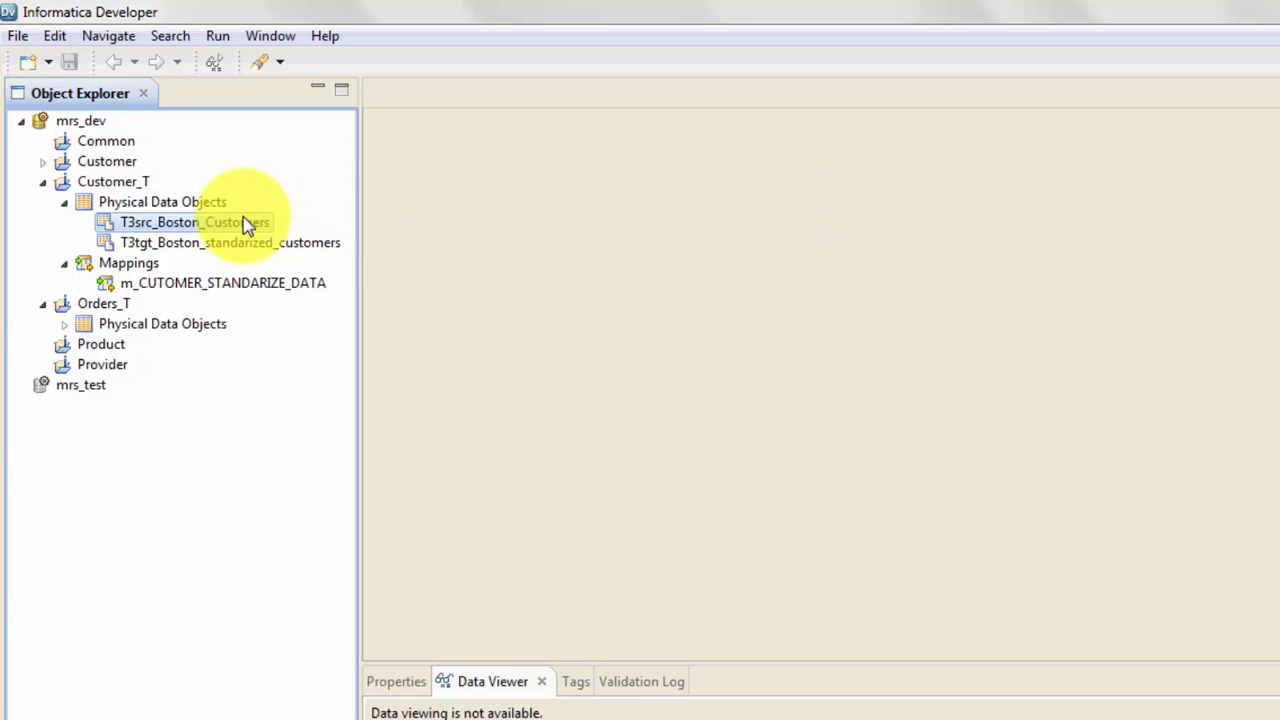
click(207, 205)
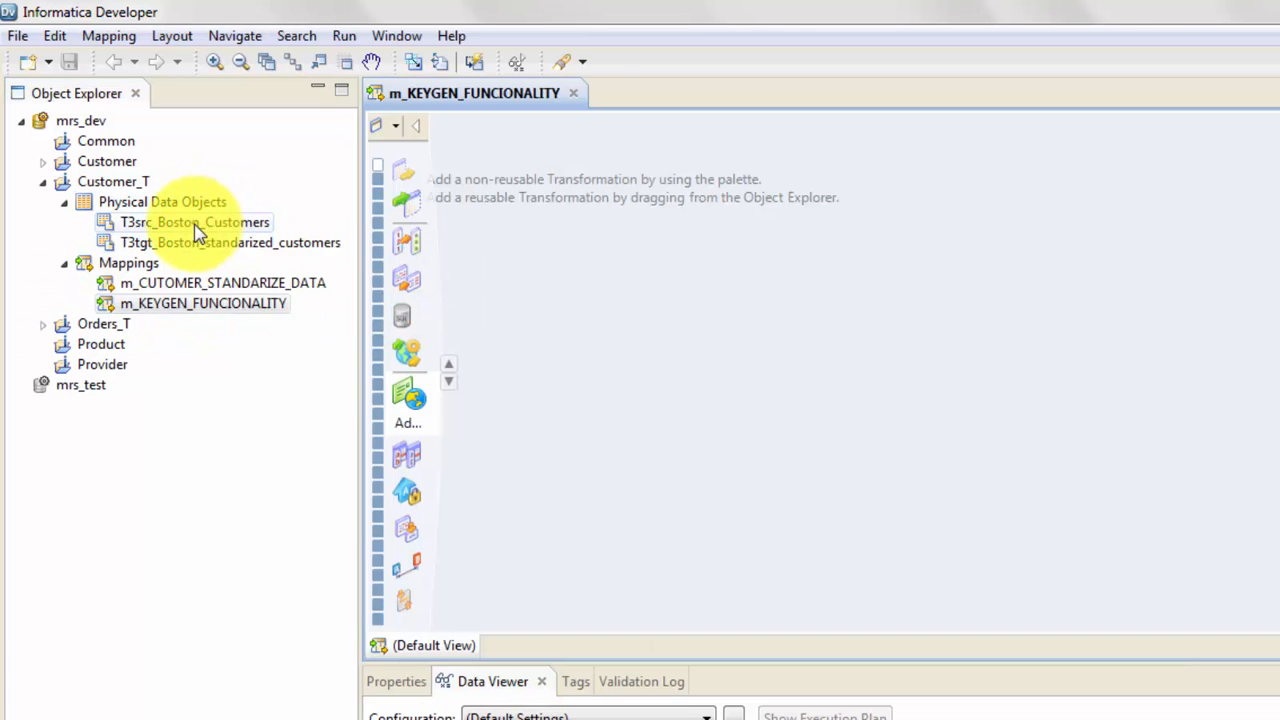
drag(197, 229, 778, 241)
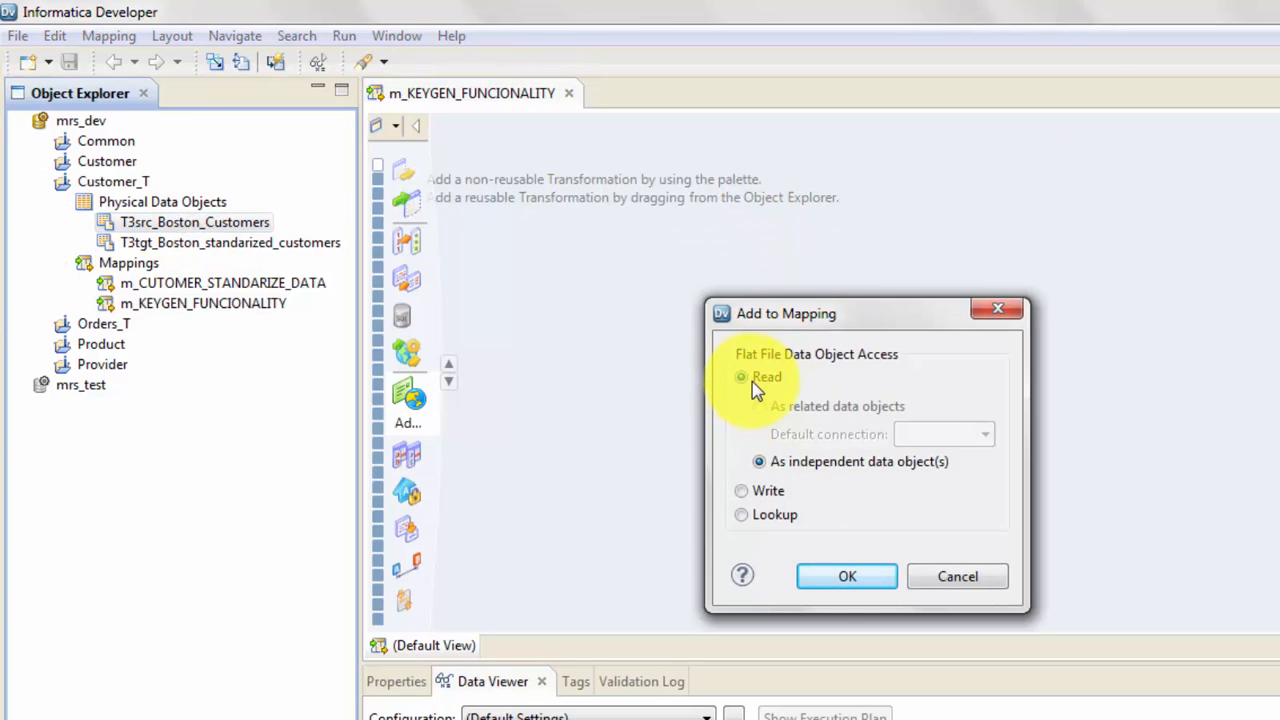
click(843, 584)
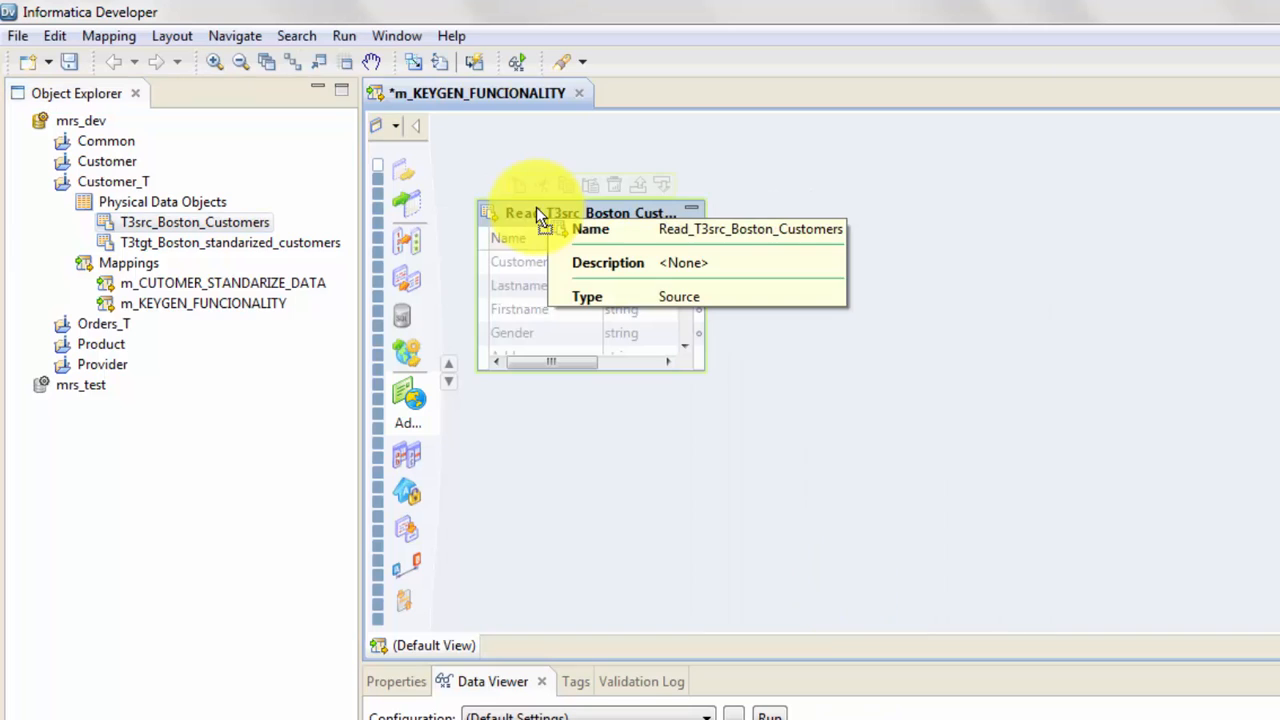
click(190, 205)
Start a new Relational Data Object under Physical Data Objects and browse for its connection.
right_click(190, 205)
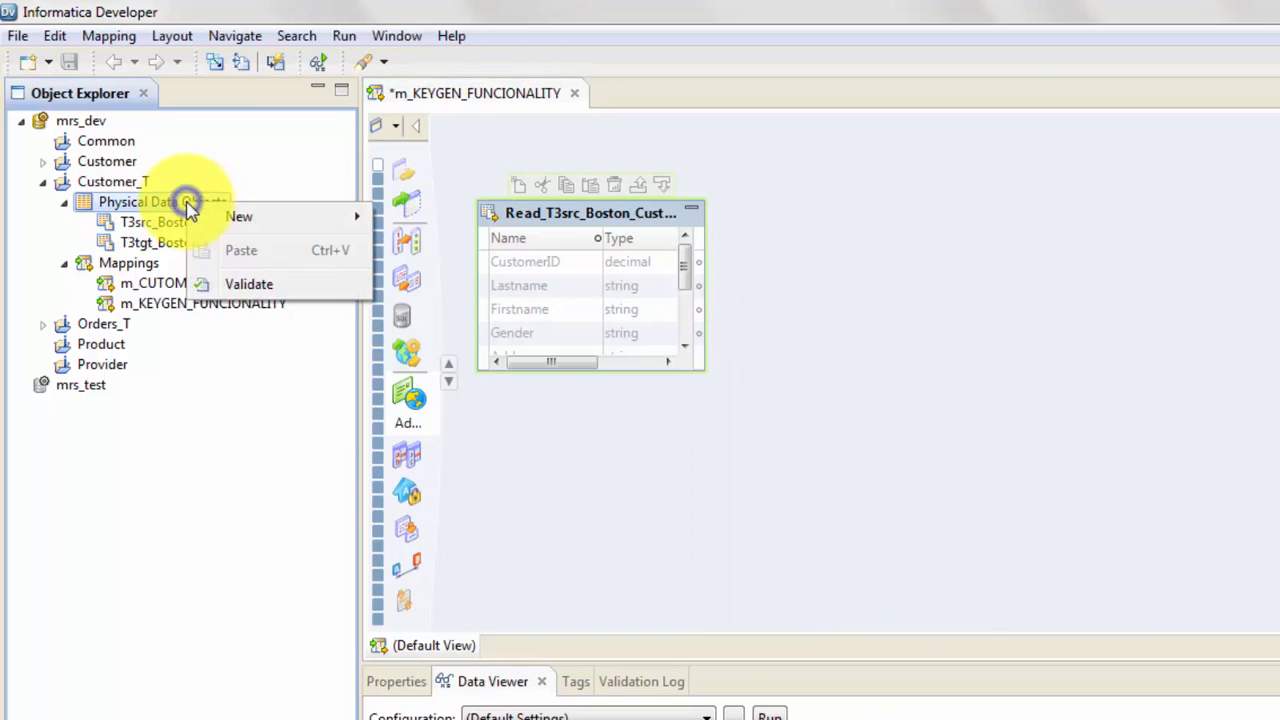
mouse_move(260, 217)
click(458, 254)
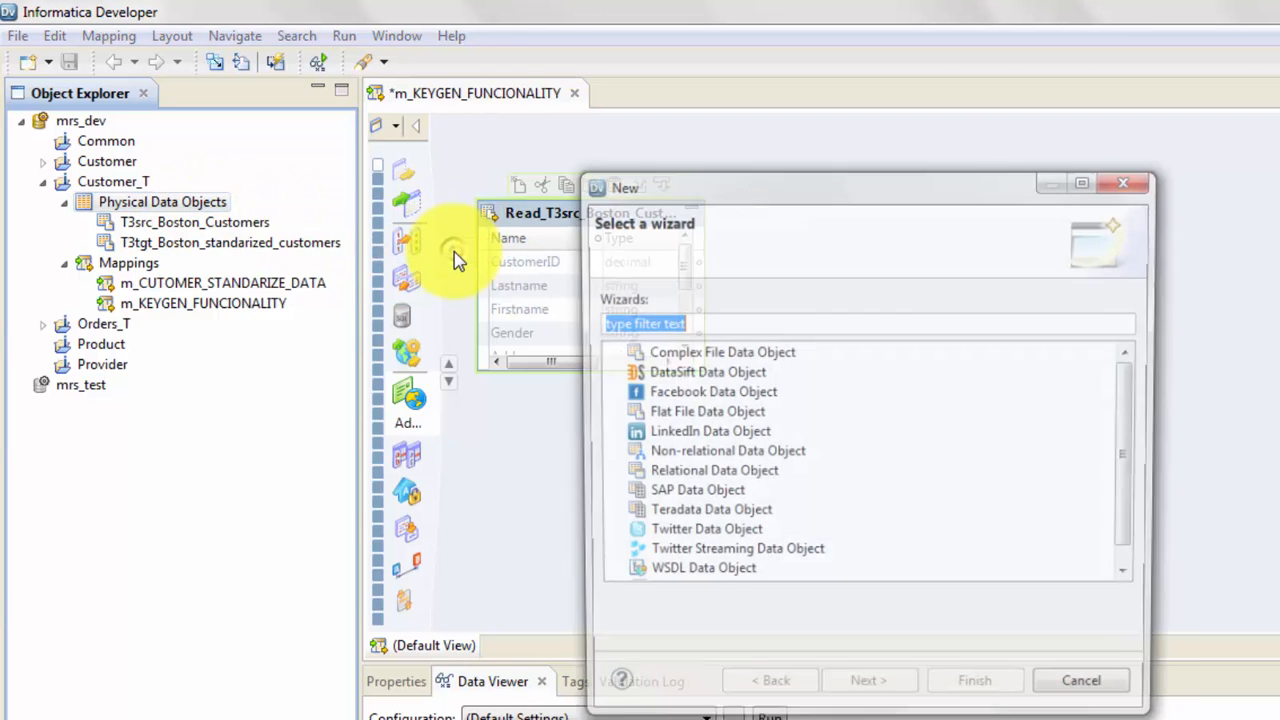
double_click(705, 474)
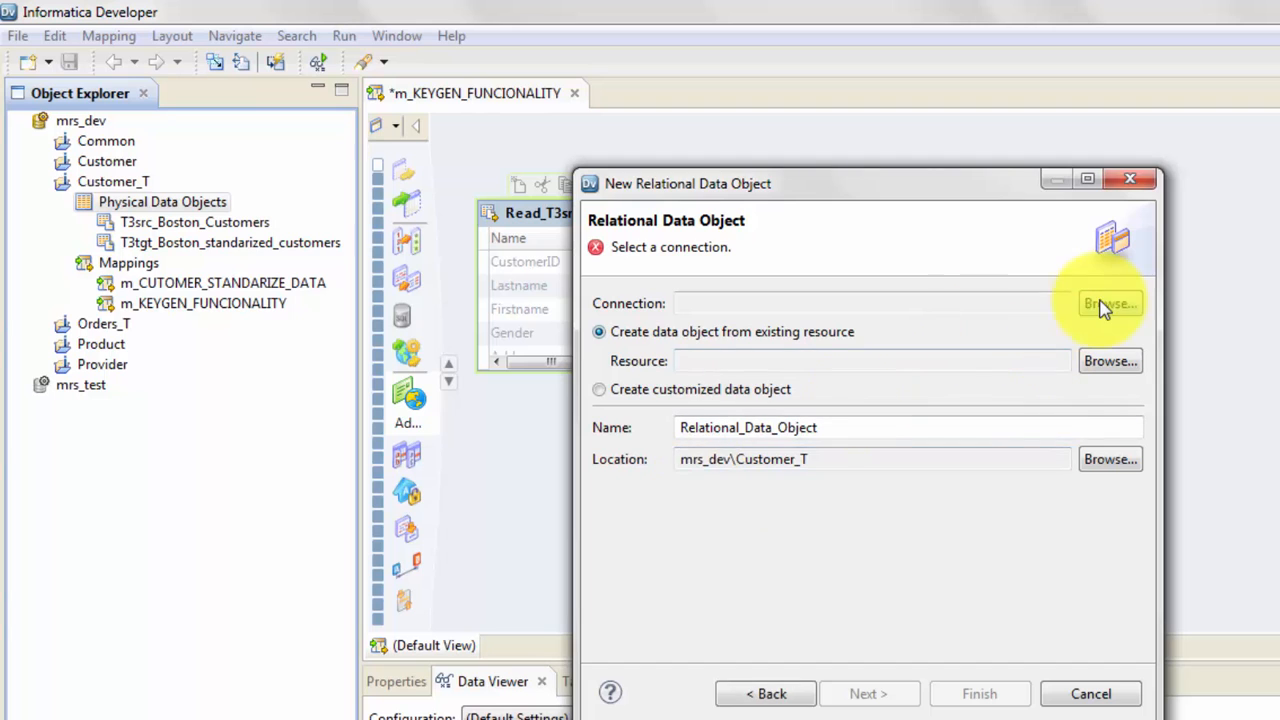
click(1108, 303)
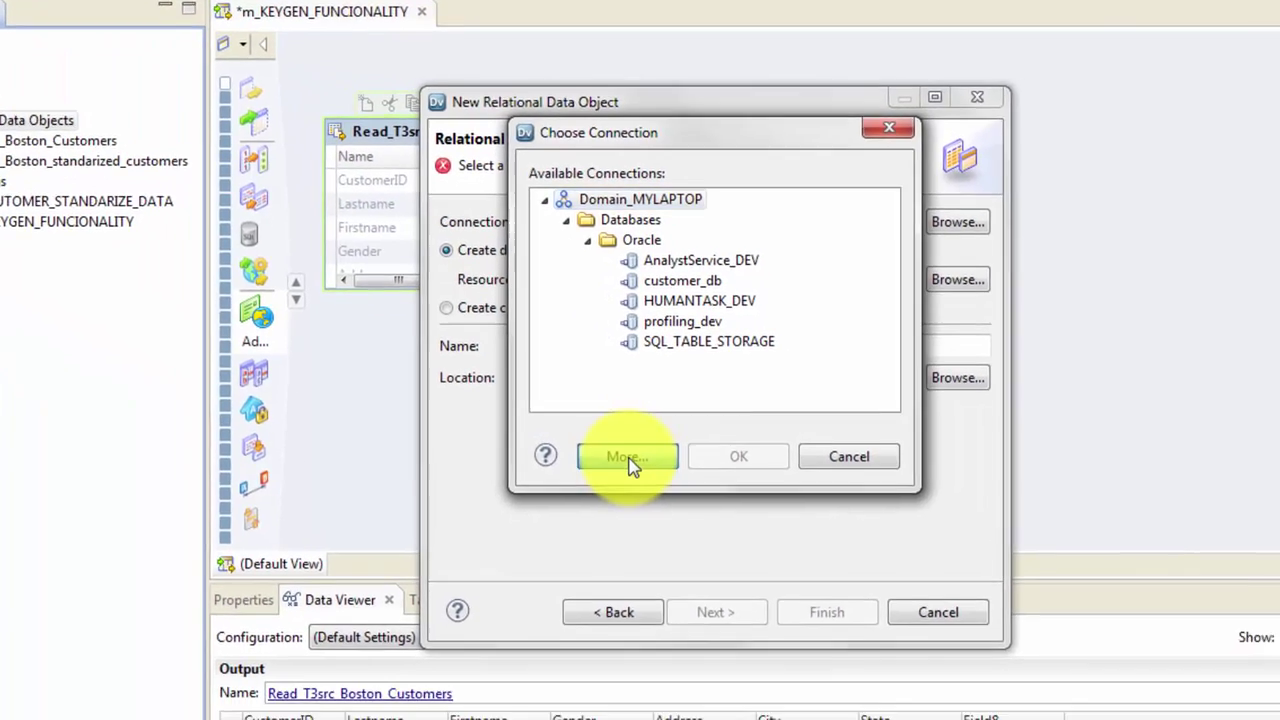
Under Domain_MYLAPTOP > Databases > Oracle, start adding a new Oracle connection.
click(783, 543)
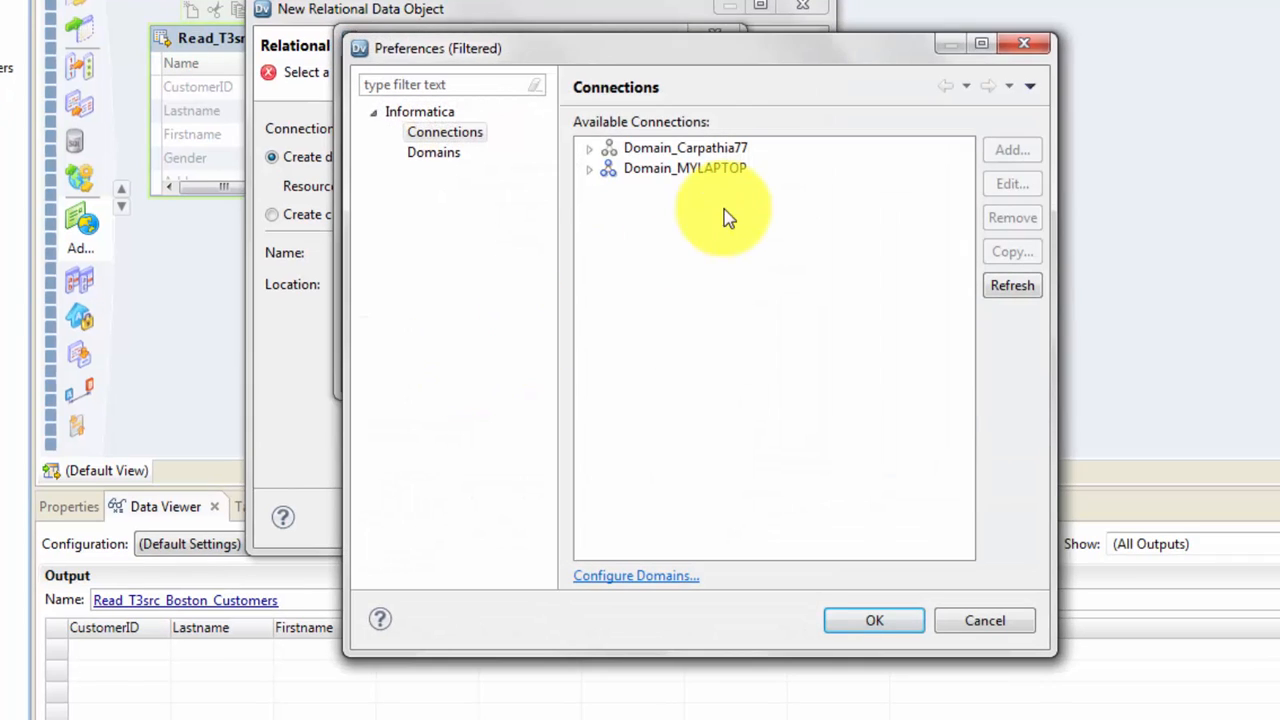
click(590, 169)
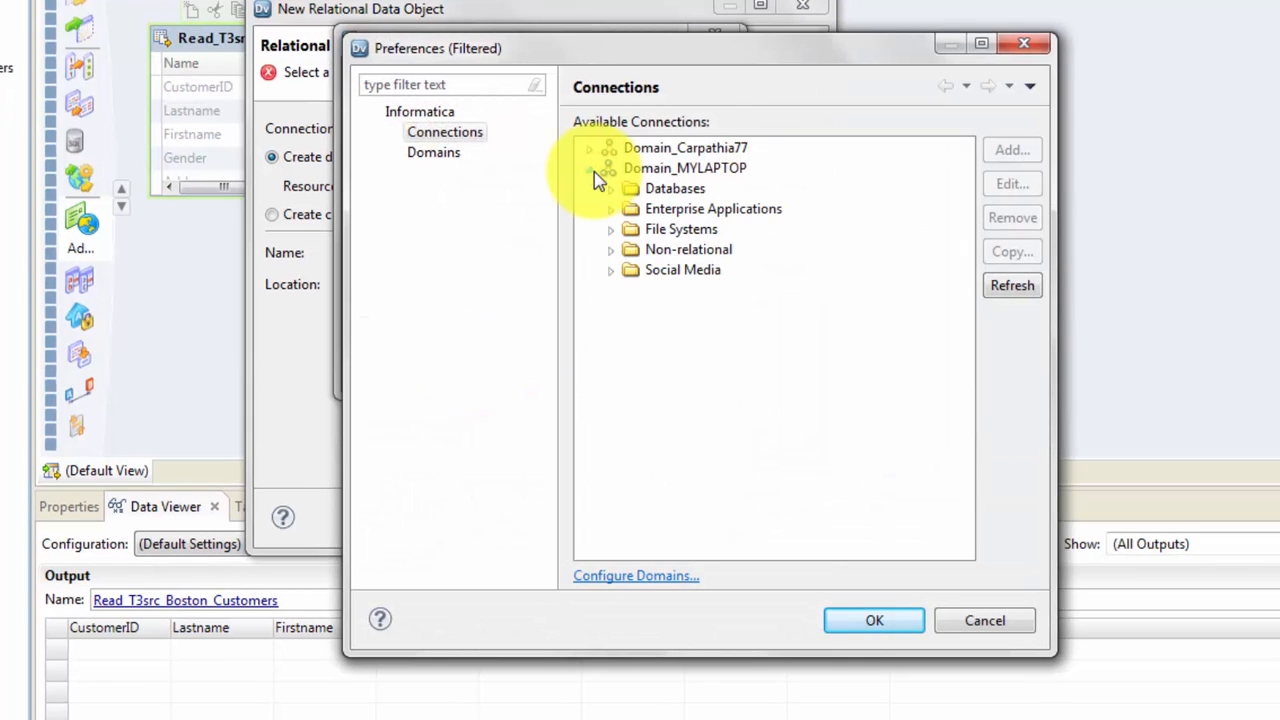
click(611, 189)
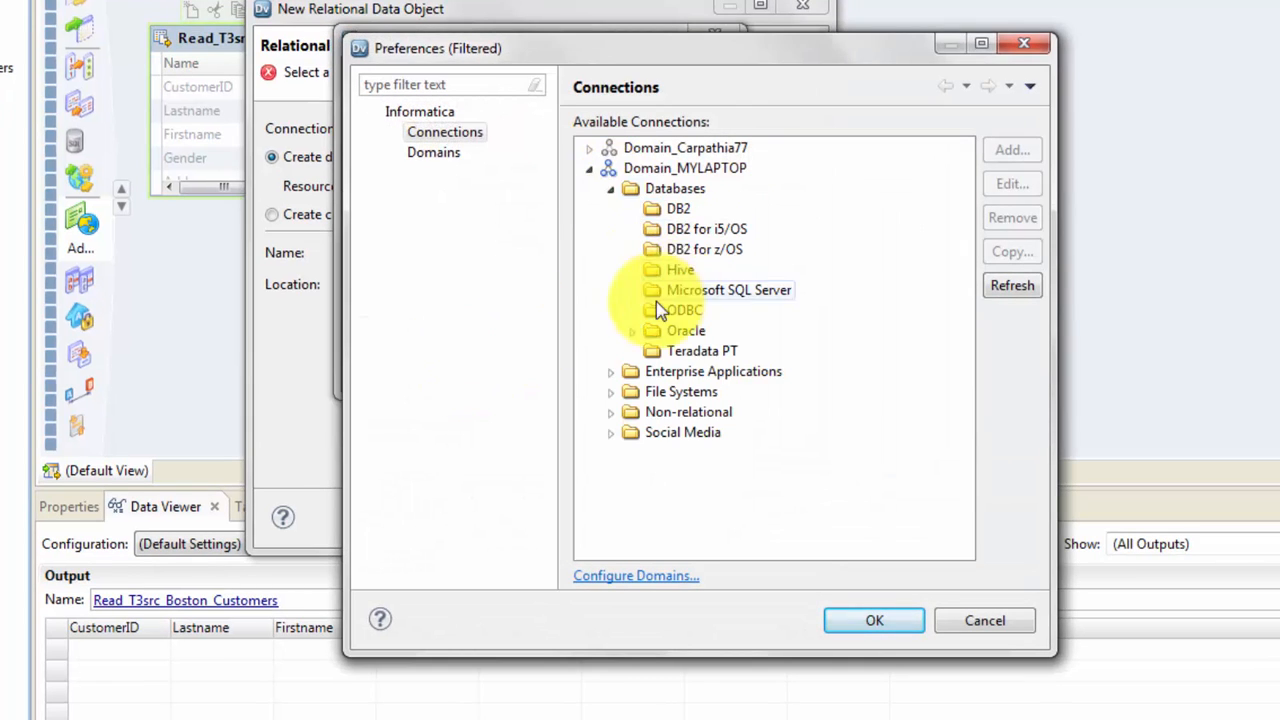
click(632, 331)
click(683, 330)
click(1012, 149)
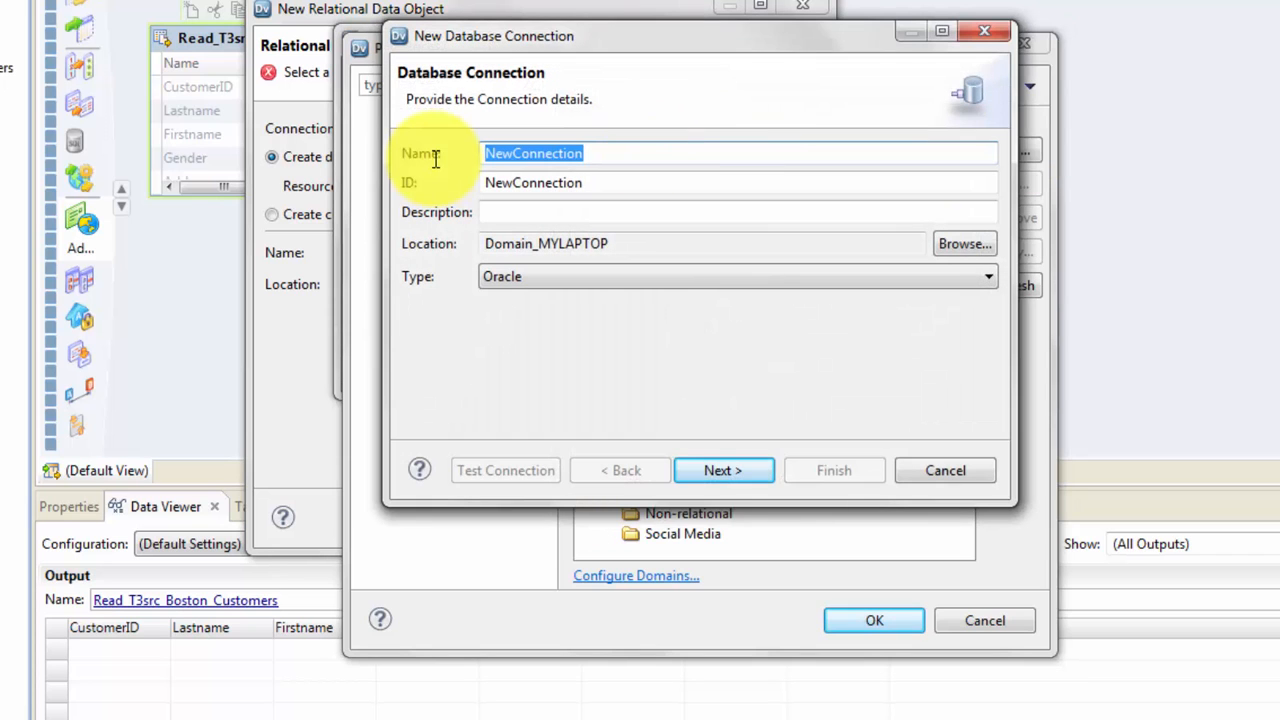
text(Tut)
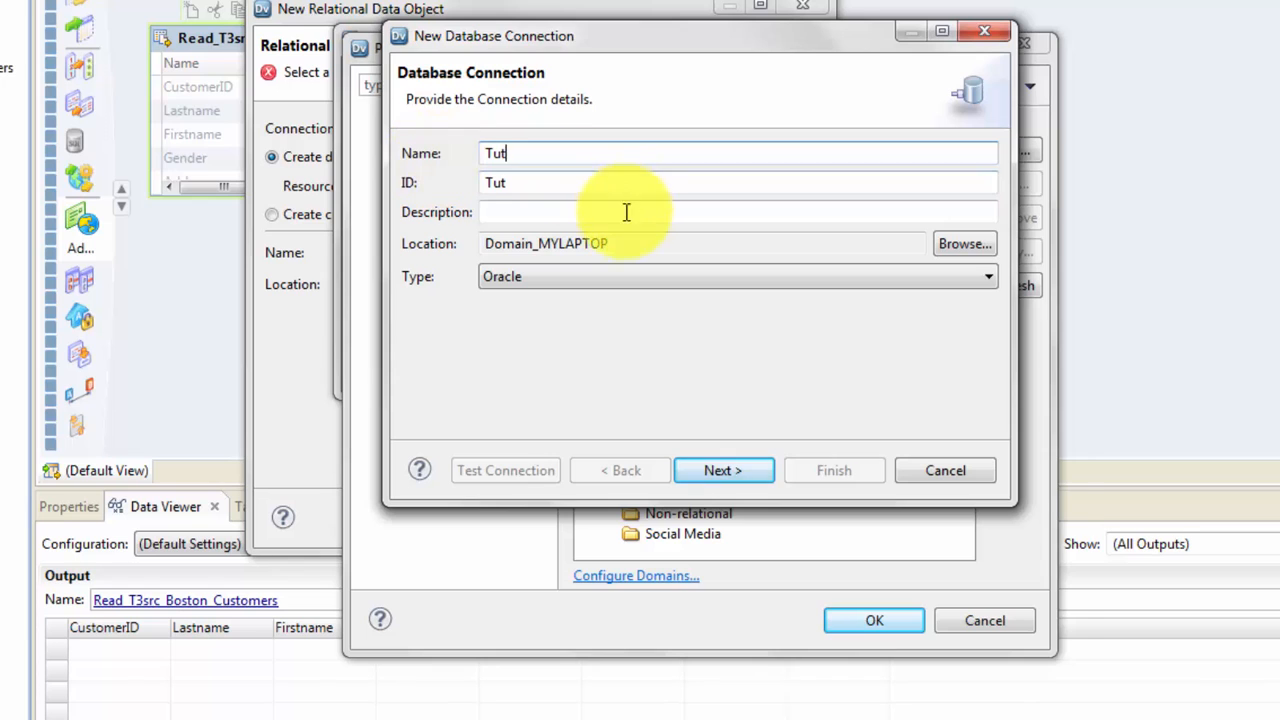
Name it Tut for user Tutorial at localhost:1522/orcl, test the connection and finish.
click(723, 470)
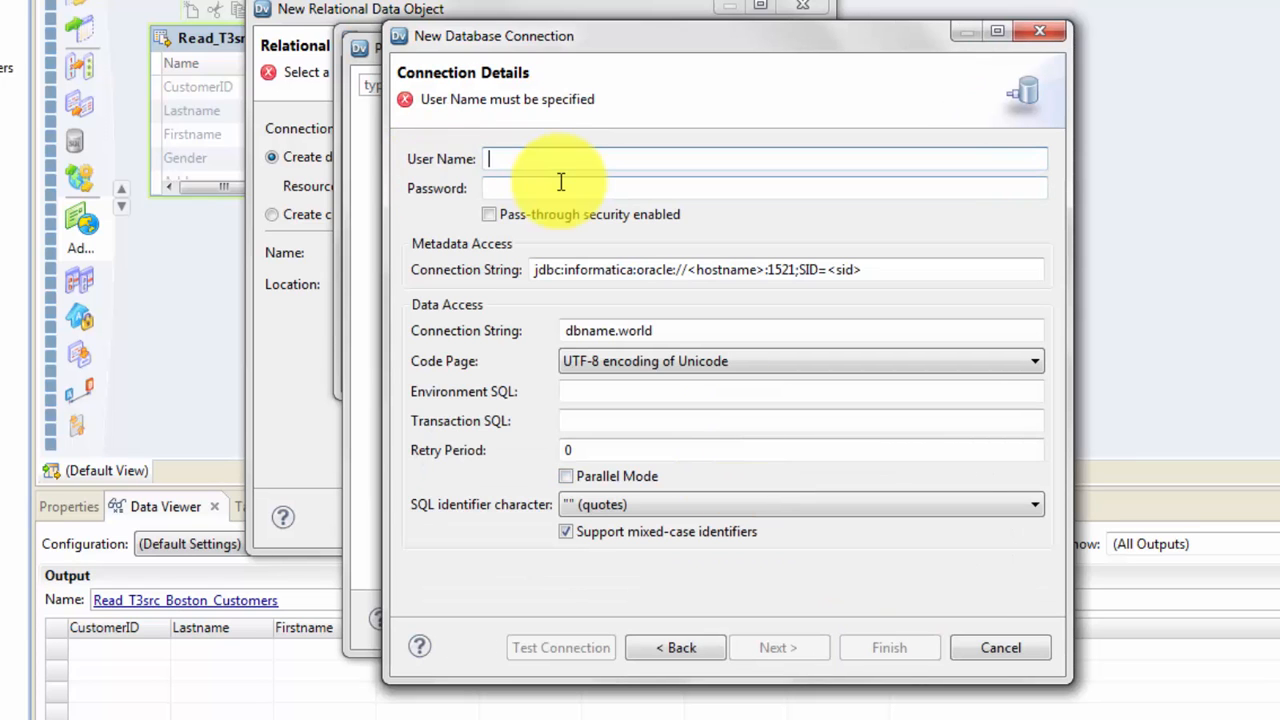
text(Tu)
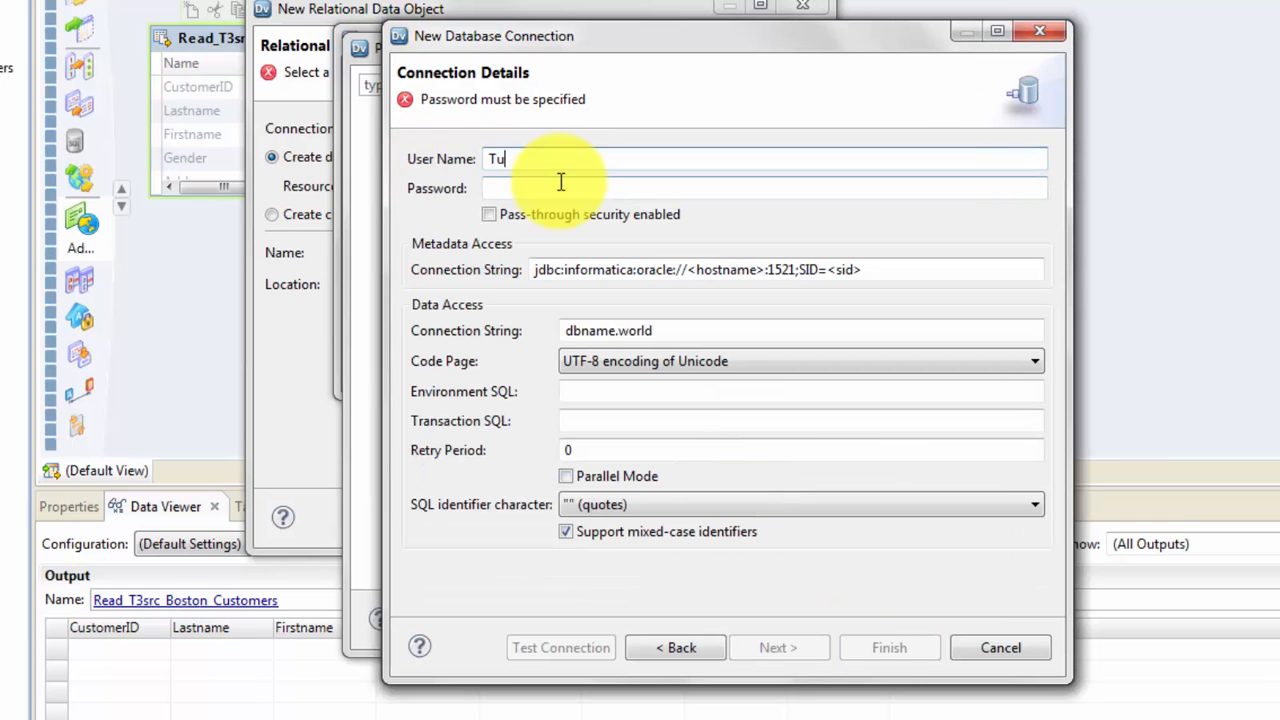
text(orcl)
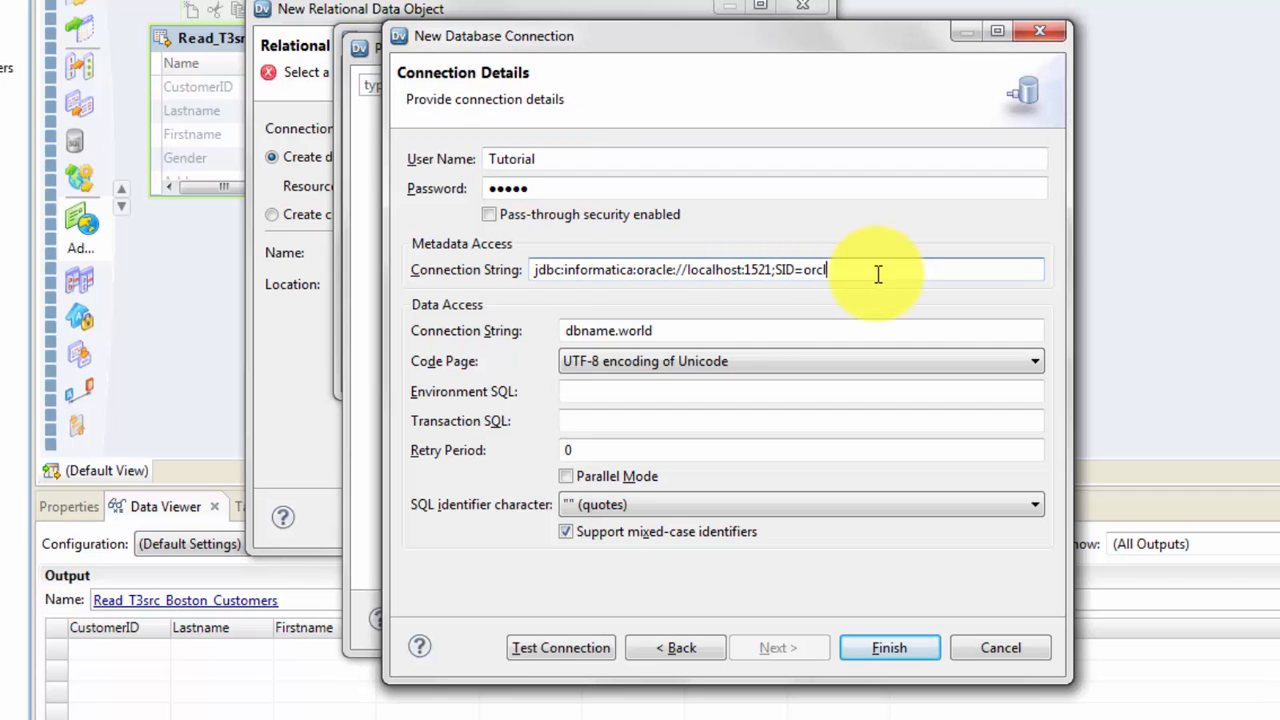
key(Tab)
text(orcl)
click(866, 266)
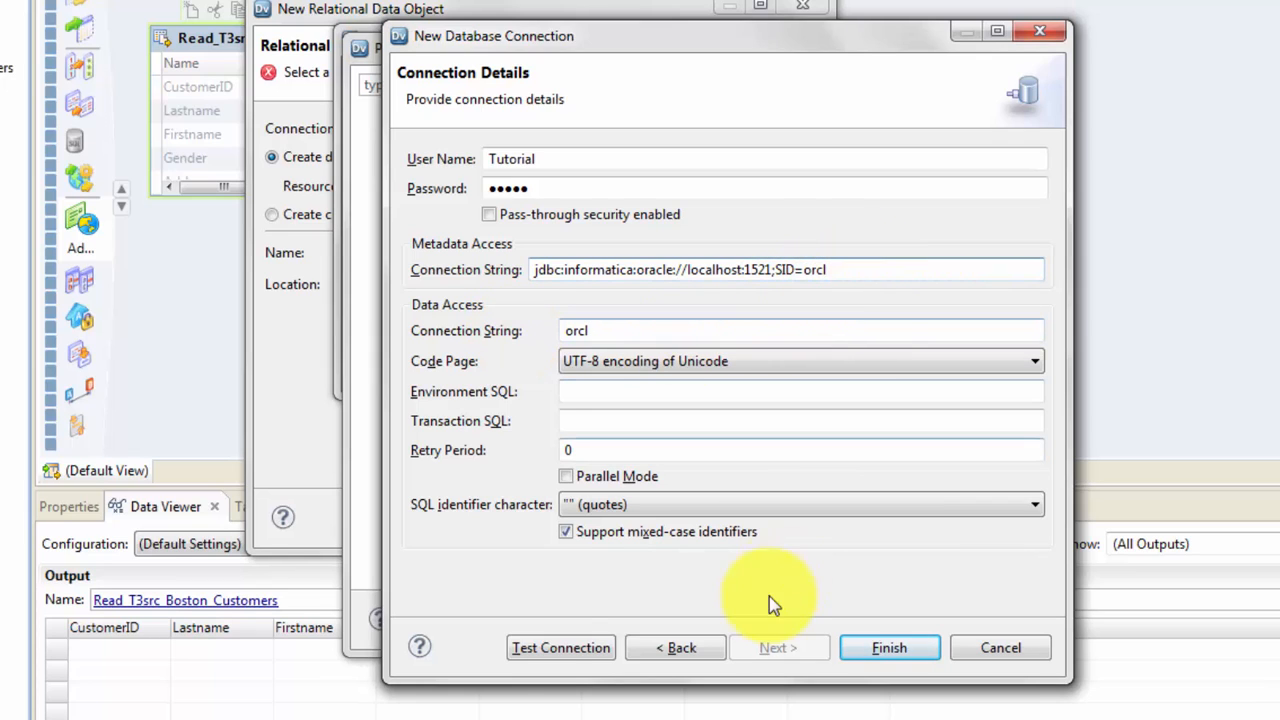
click(567, 658)
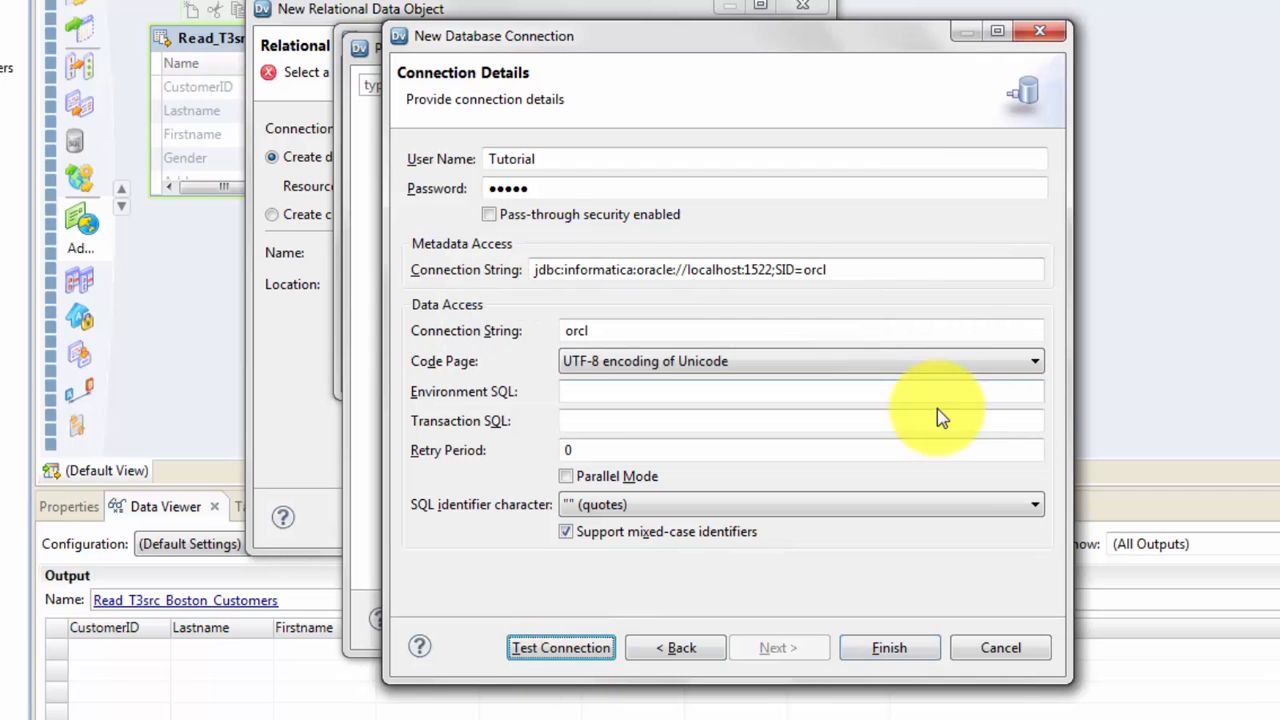
click(893, 650)
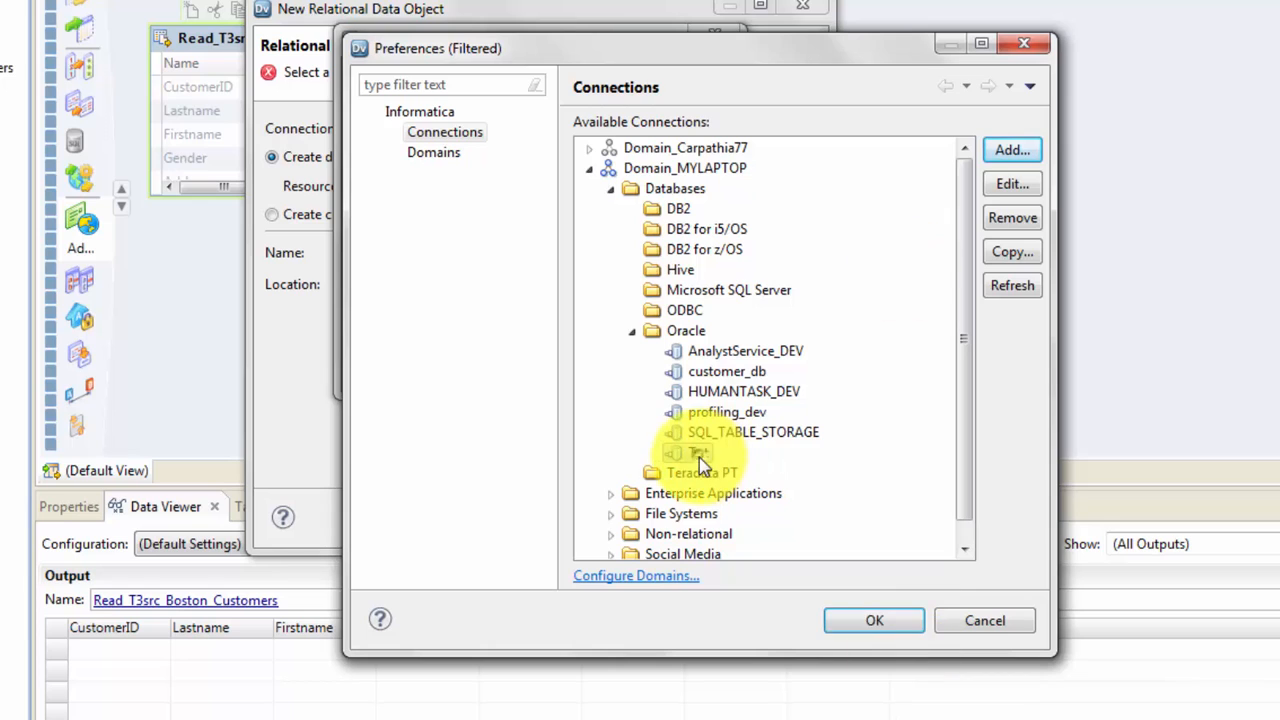
Choose the new Tut connection for the relational data object.
click(866, 616)
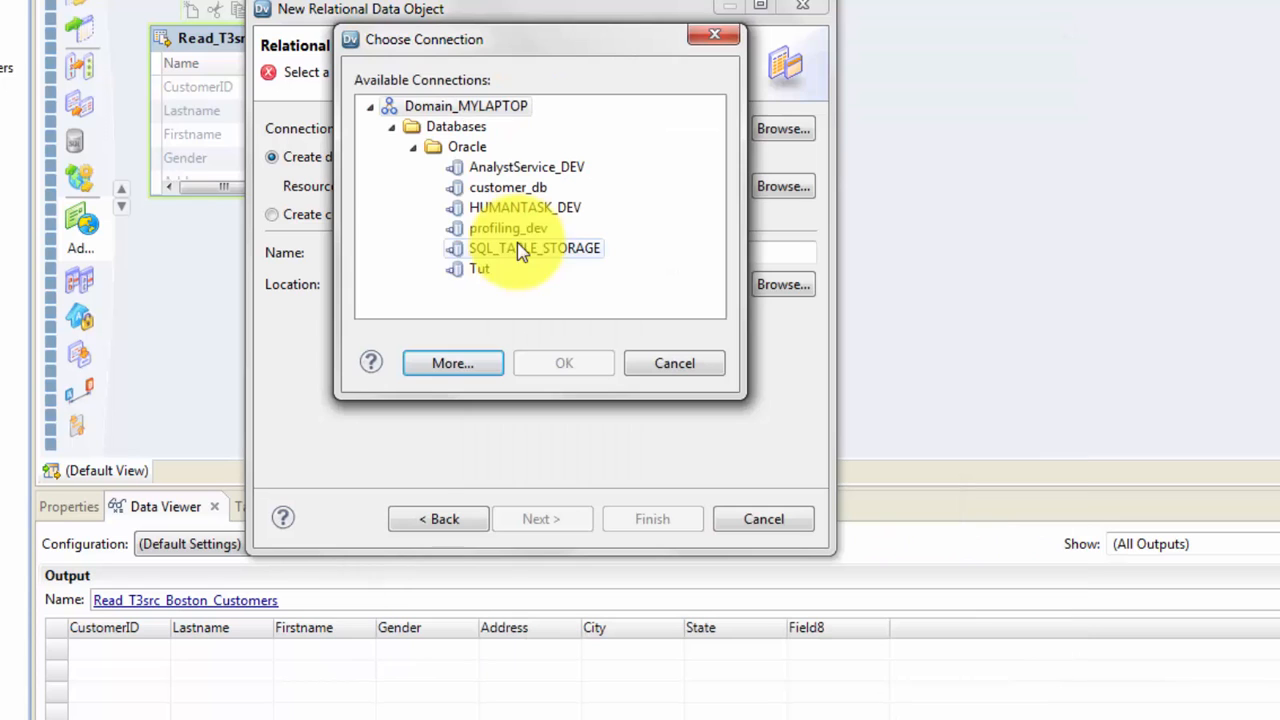
click(481, 269)
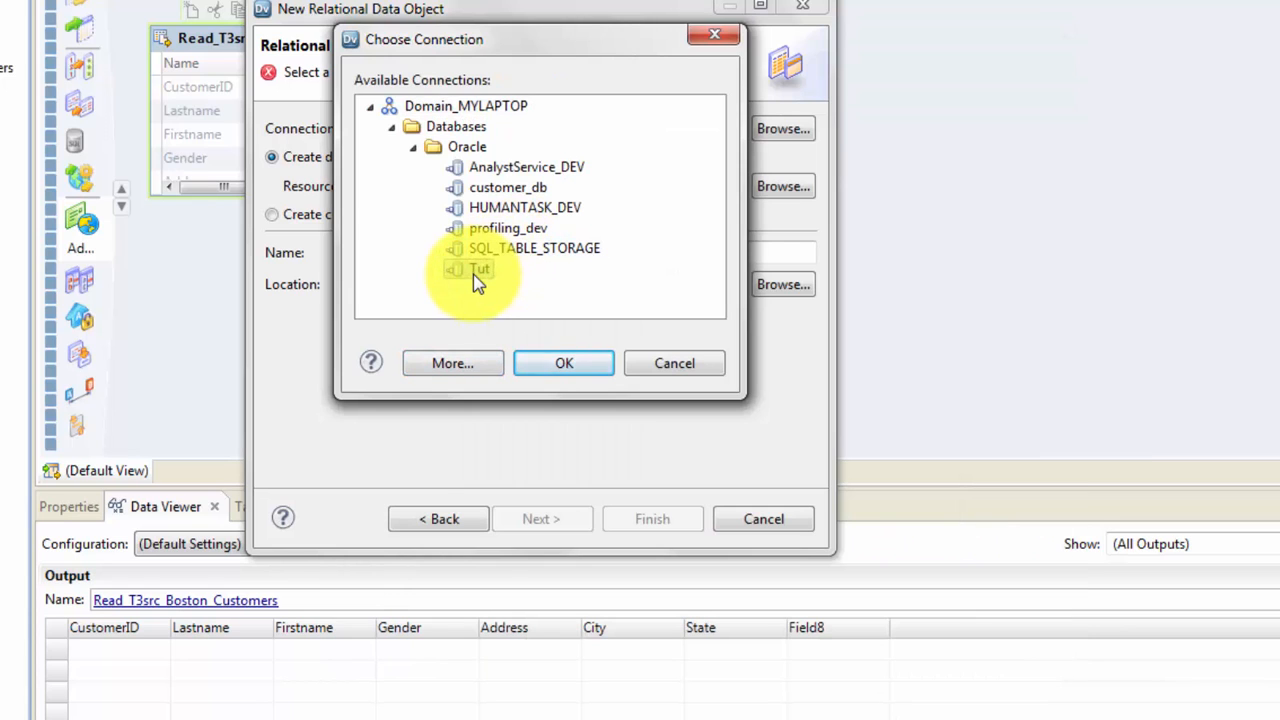
click(556, 364)
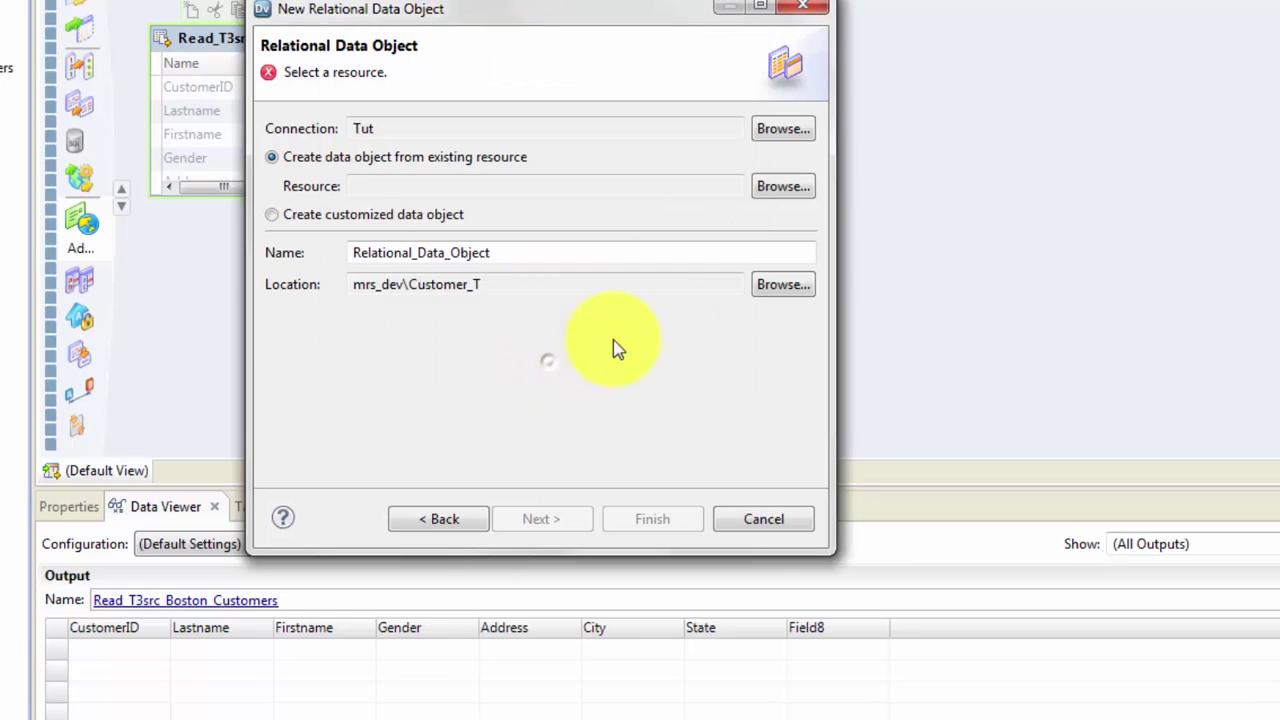
Pick the CUSTOMER_STG table from TUTORIAL > Tables as the object's resource.
click(781, 190)
click(424, 140)
click(445, 158)
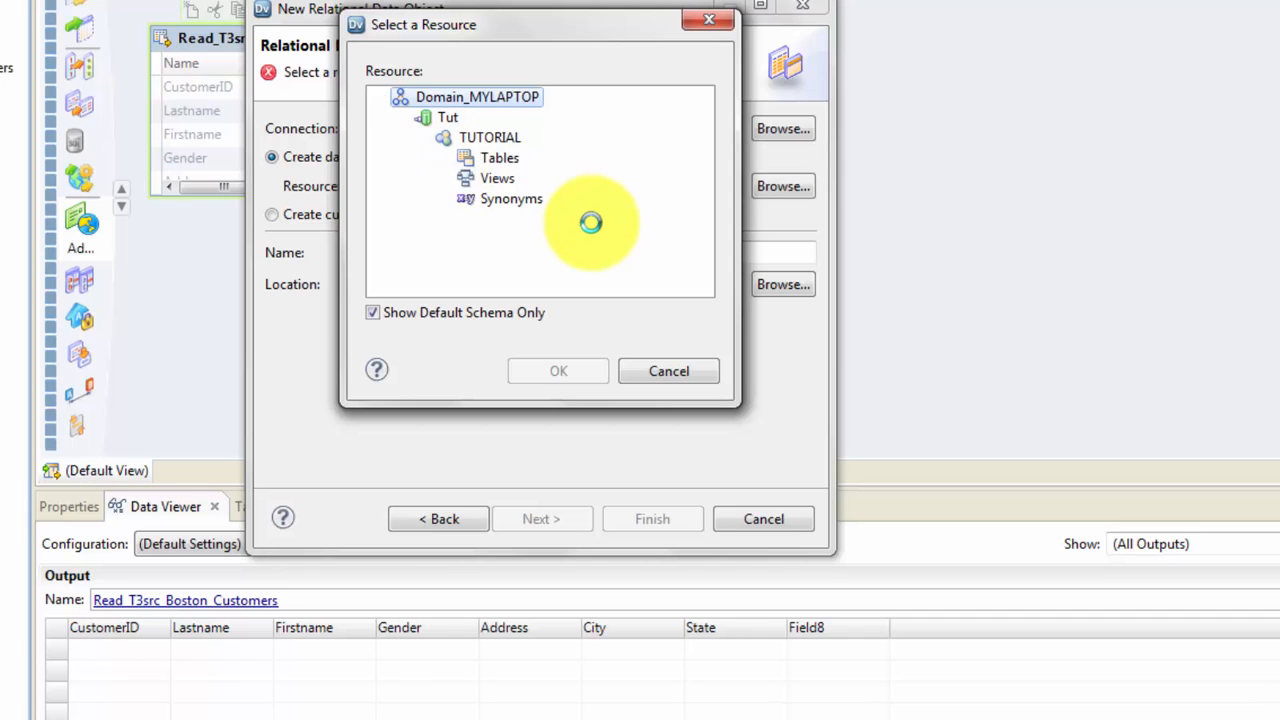
click(535, 198)
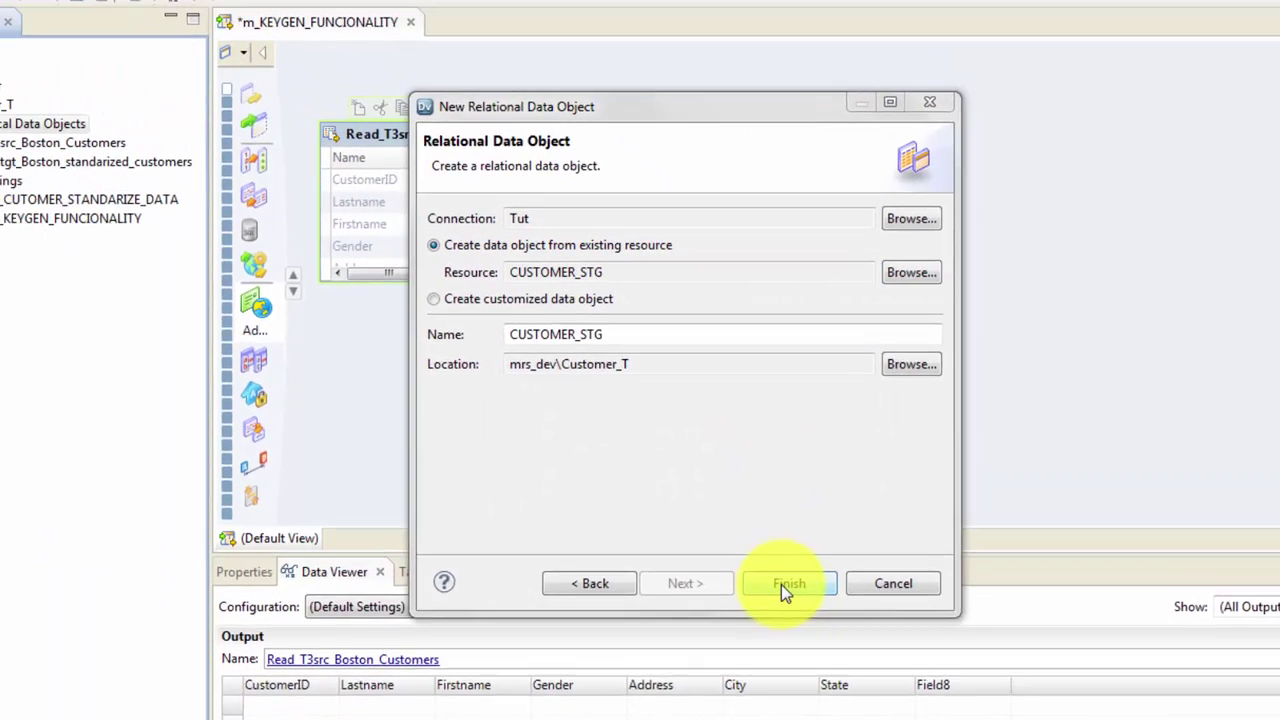
click(833, 608)
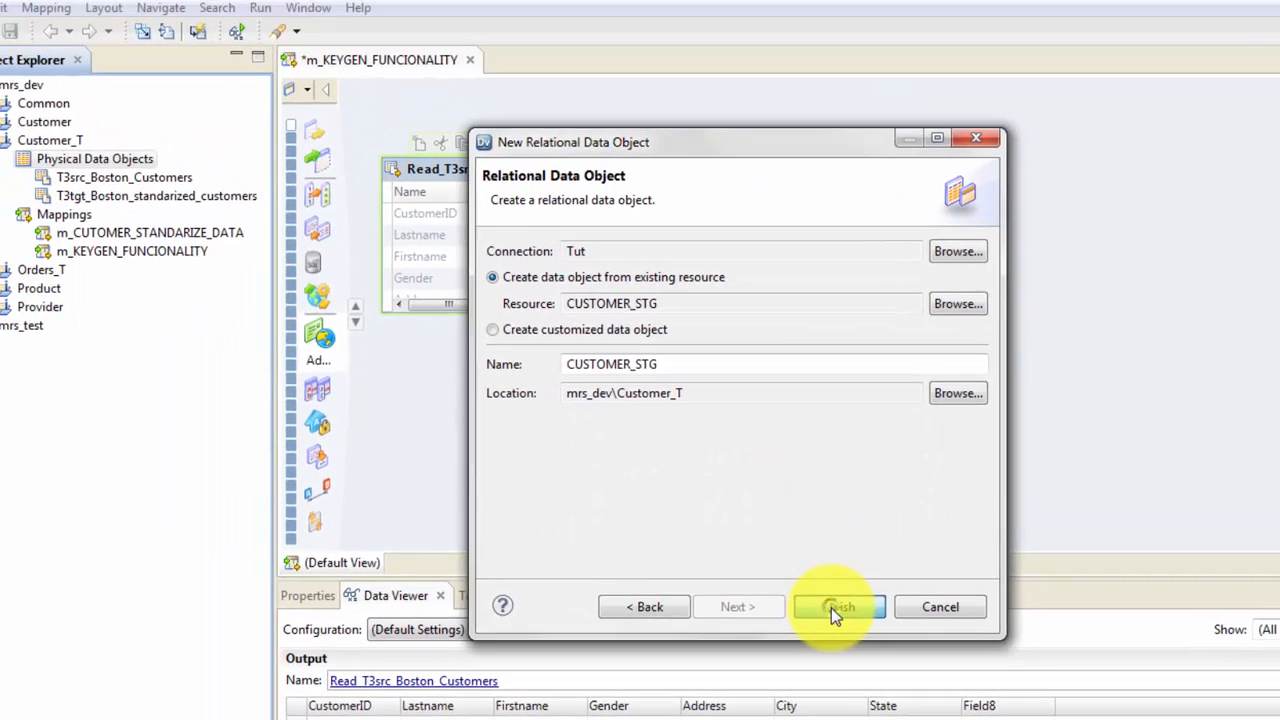
Add CUSTOMER_STG to the mapping as a Write target placed at the upper right.
click(614, 53)
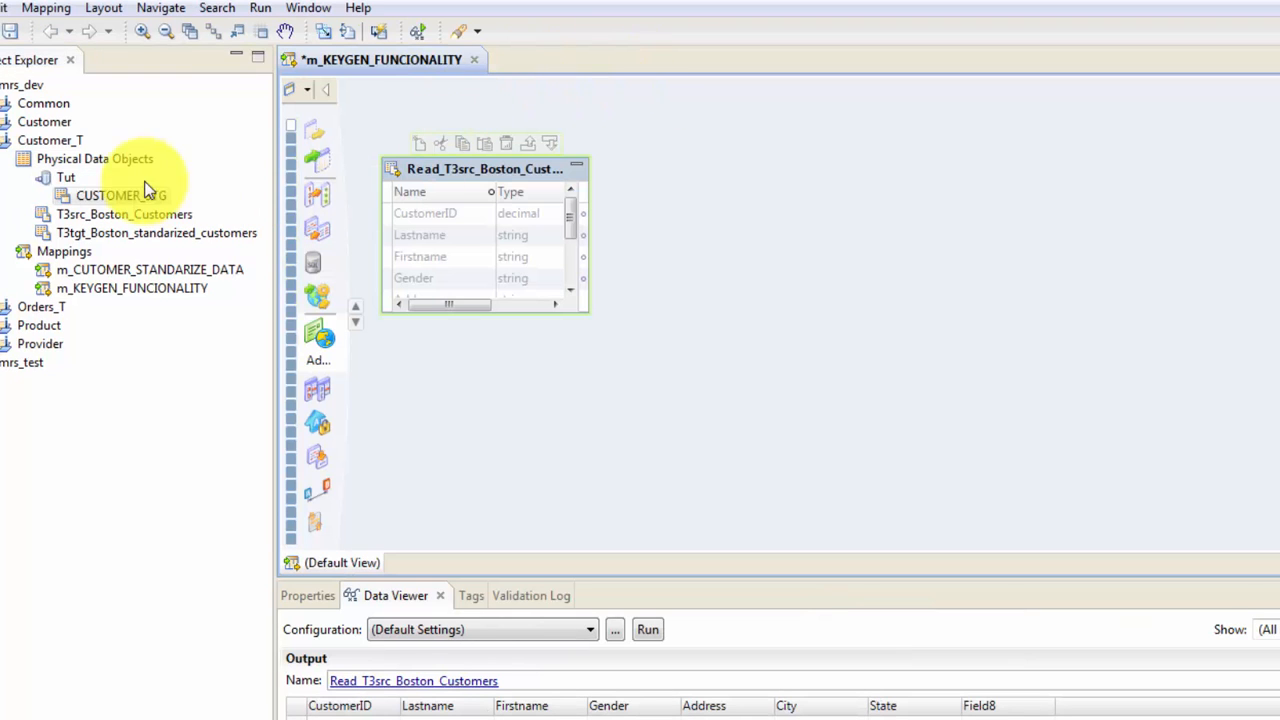
drag(133, 183, 975, 211)
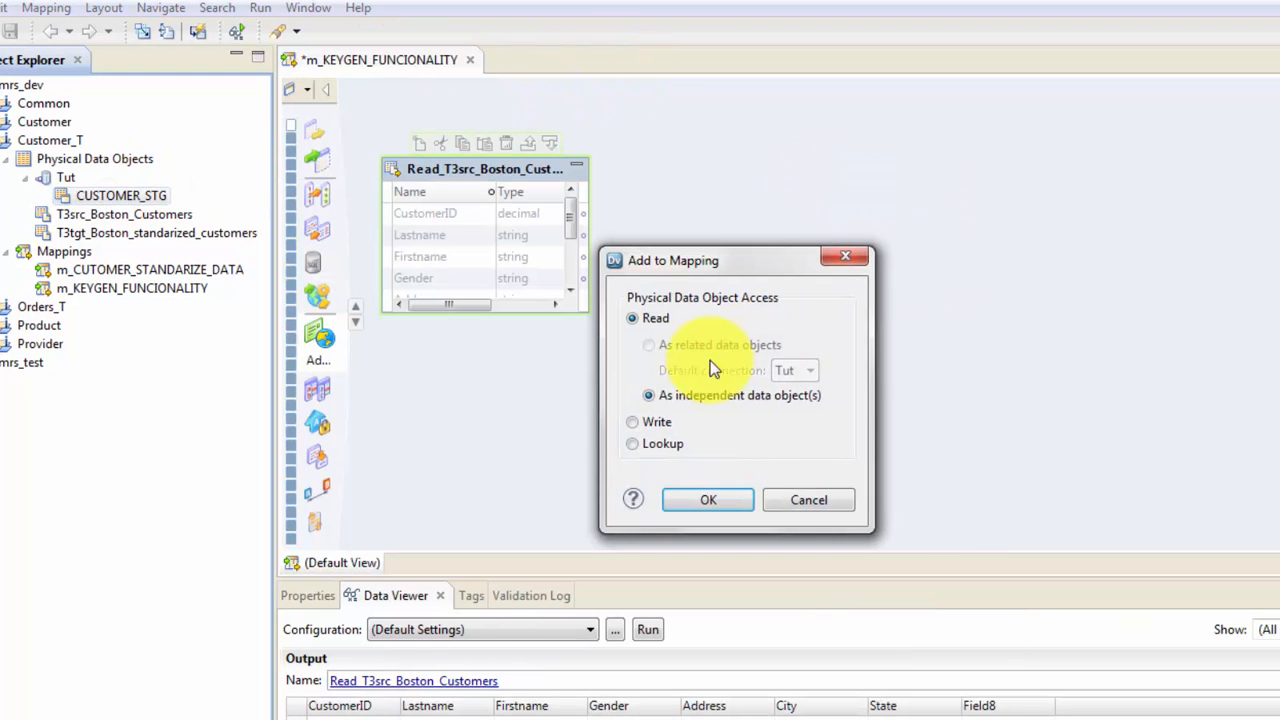
click(640, 422)
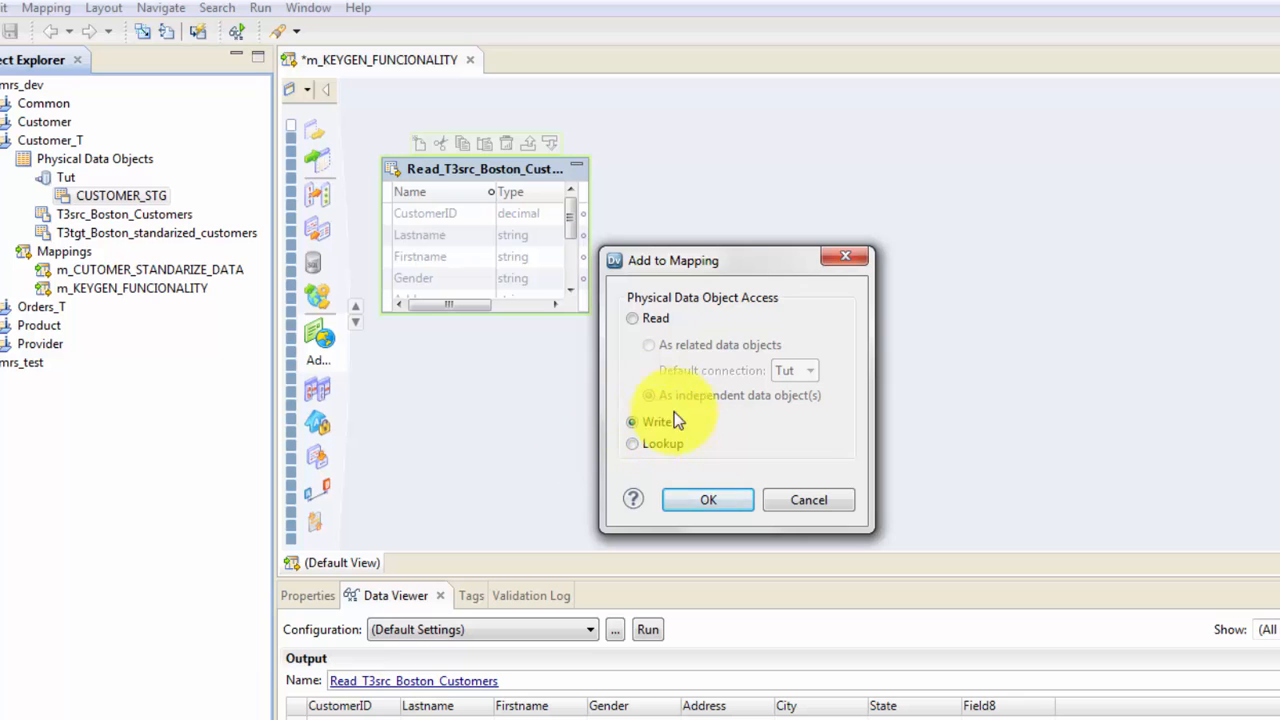
click(715, 502)
drag(1090, 240, 1215, 168)
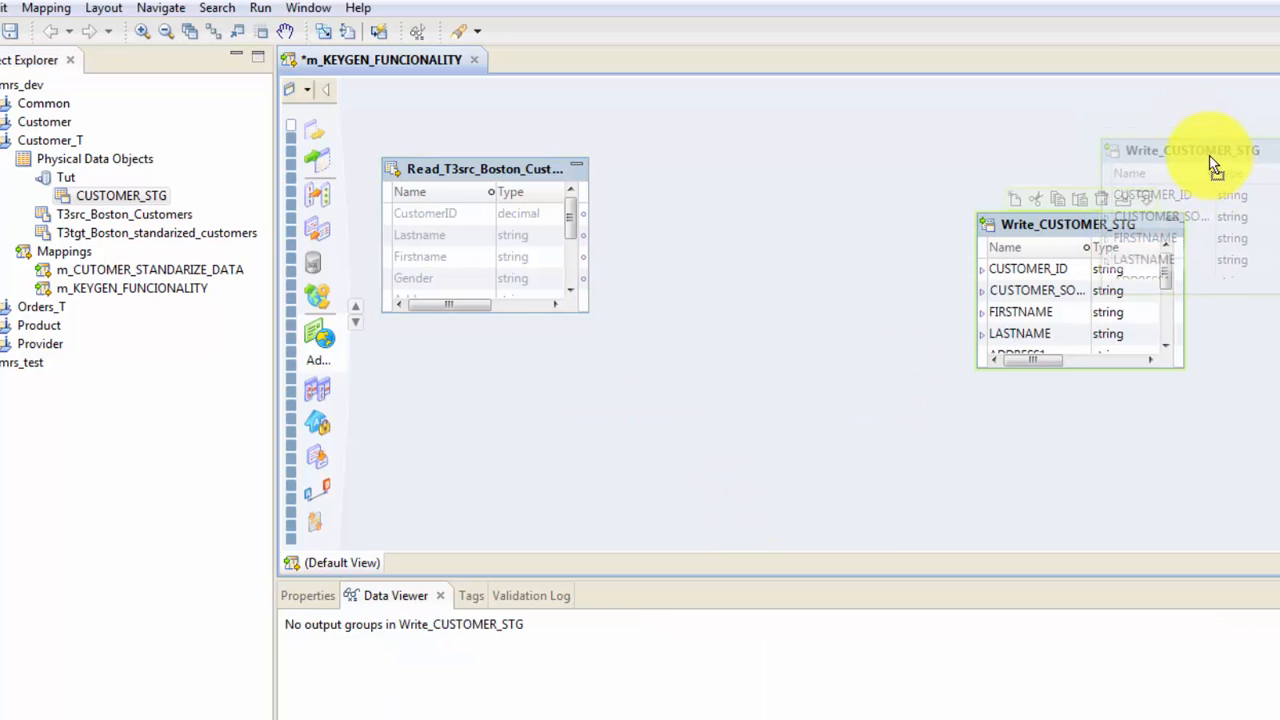
click(543, 114)
Add an Expression transformation via Ctrl+T and select all ports of the Boston customers source.
key(ctrl+t)
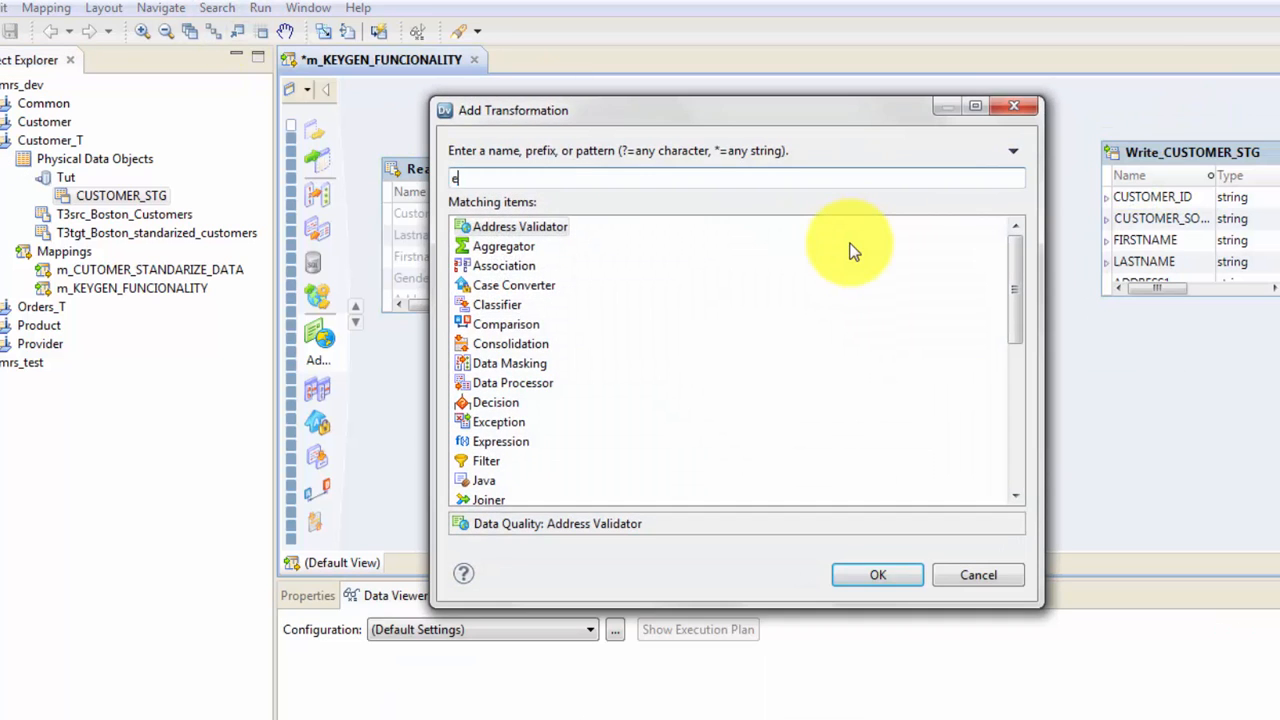
text(expd)
key(BackSpace)
key(Return)
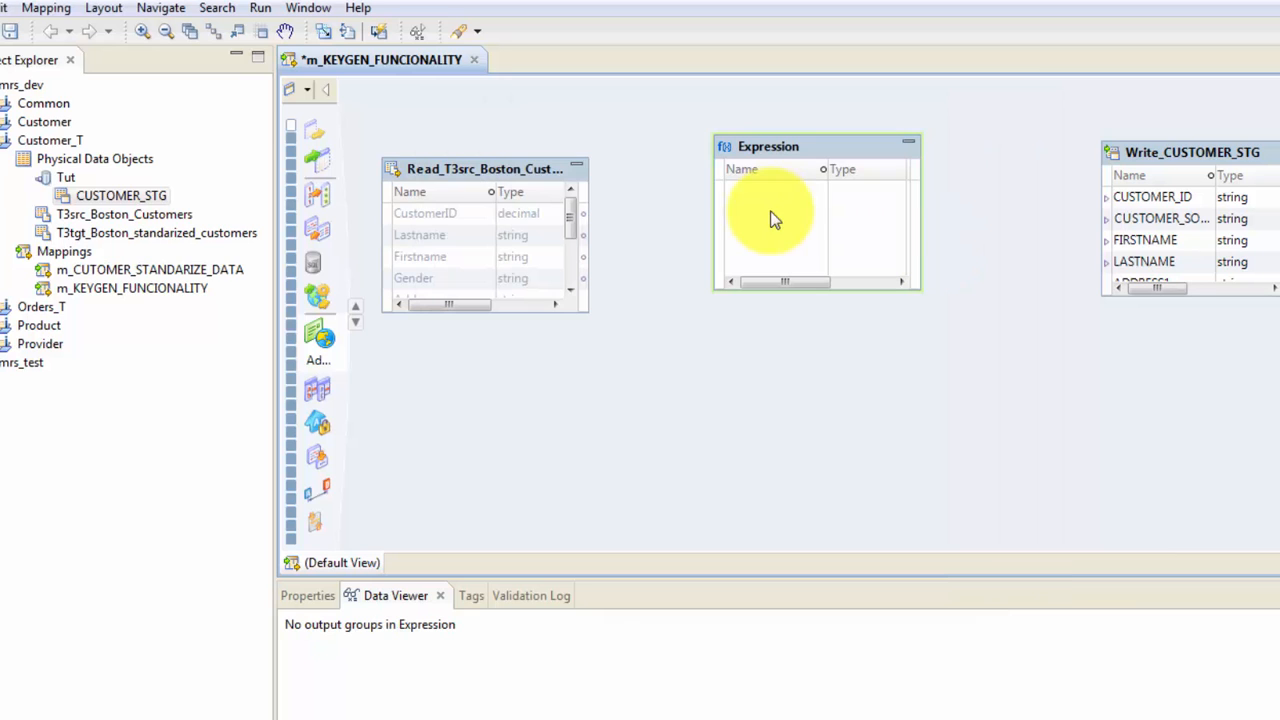
click(428, 219)
key(ctrl+a)
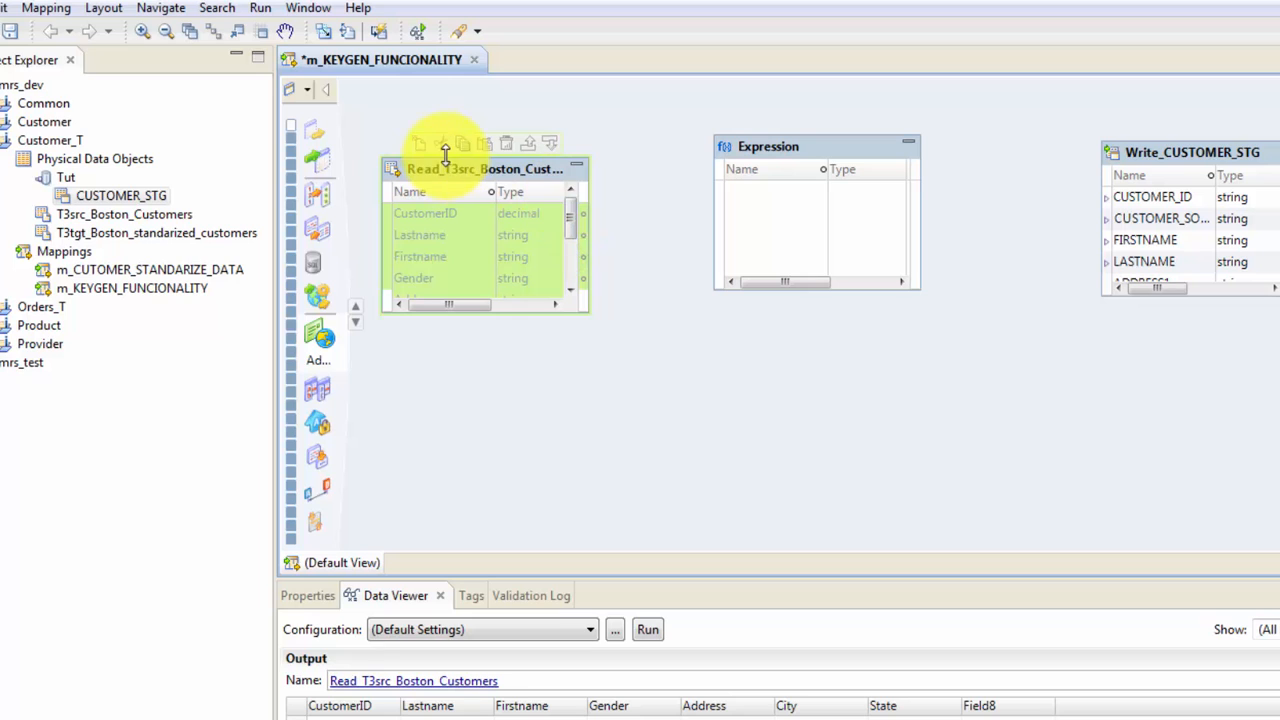
Link all source ports into the Expression, collapse the source and move the Expression beside it.
drag(443, 157, 444, 88)
mouse_move(430, 190)
mouse_down()
mouse_move(822, 284)
mouse_move(823, 390)
mouse_up()
click(577, 98)
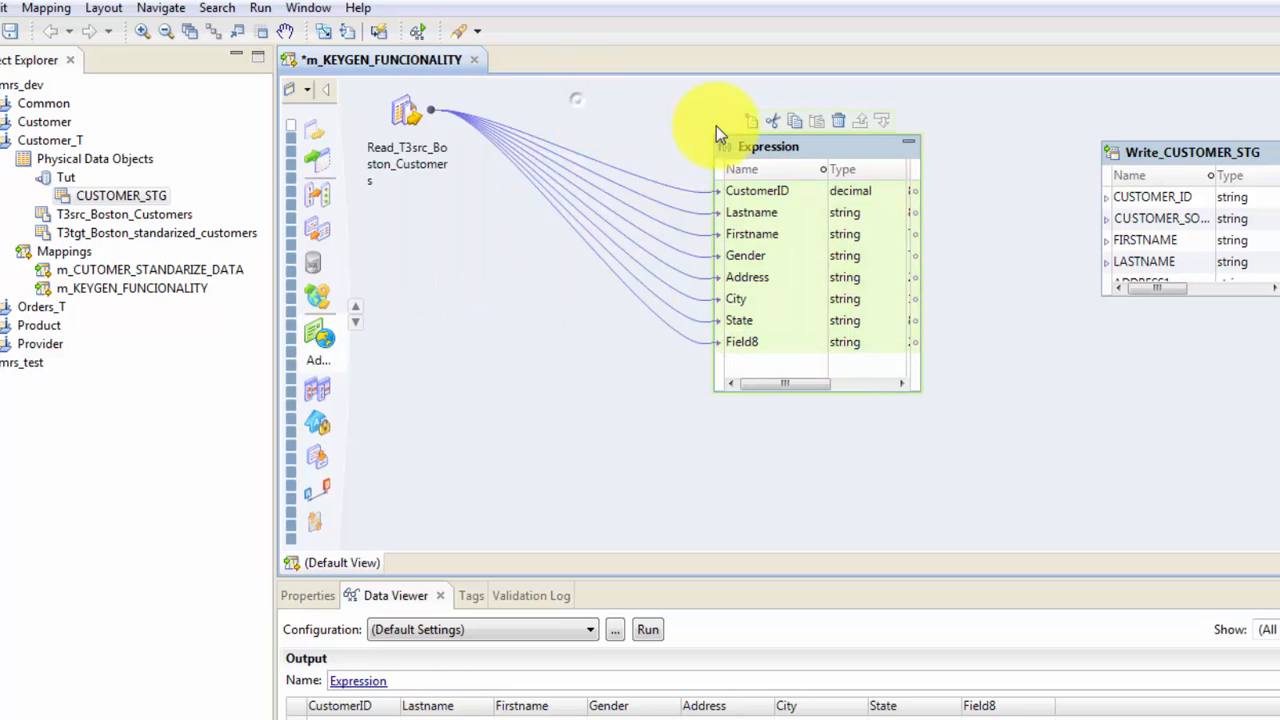
drag(740, 140, 442, 140)
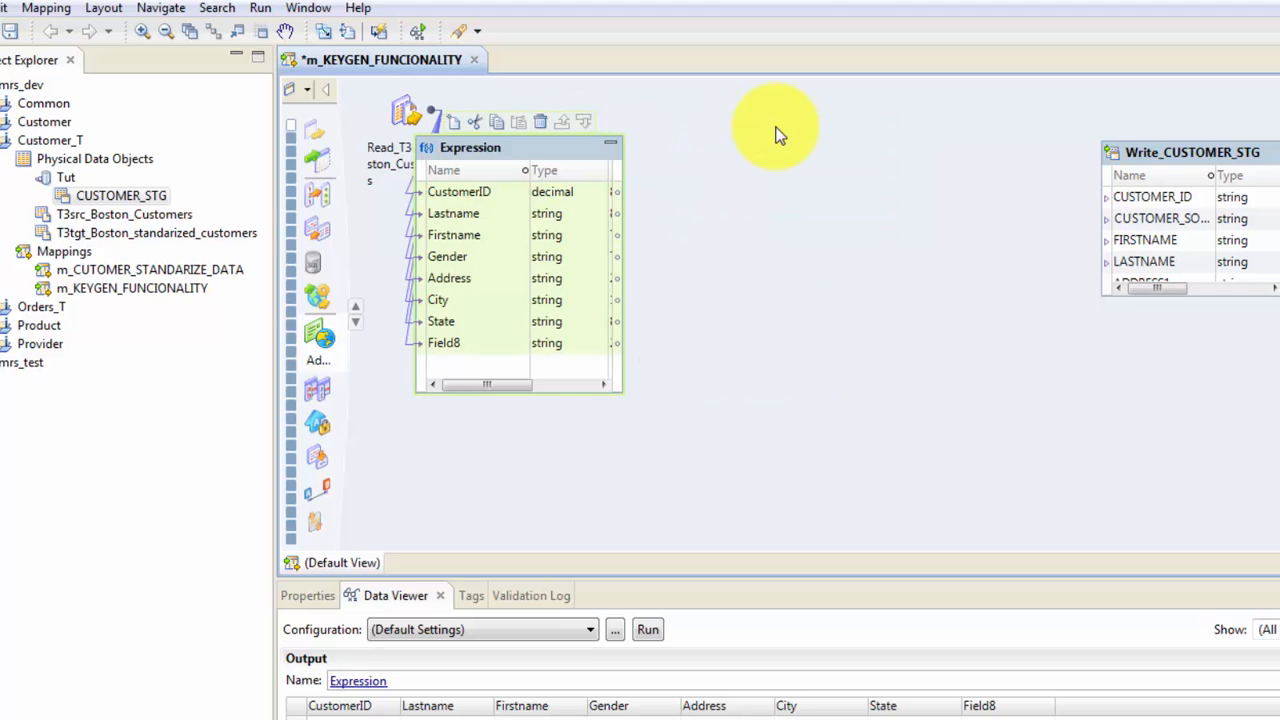
Add a Key_Generator transformation and link the Expression's Lastname and Firstname into it.
right_click(778, 130)
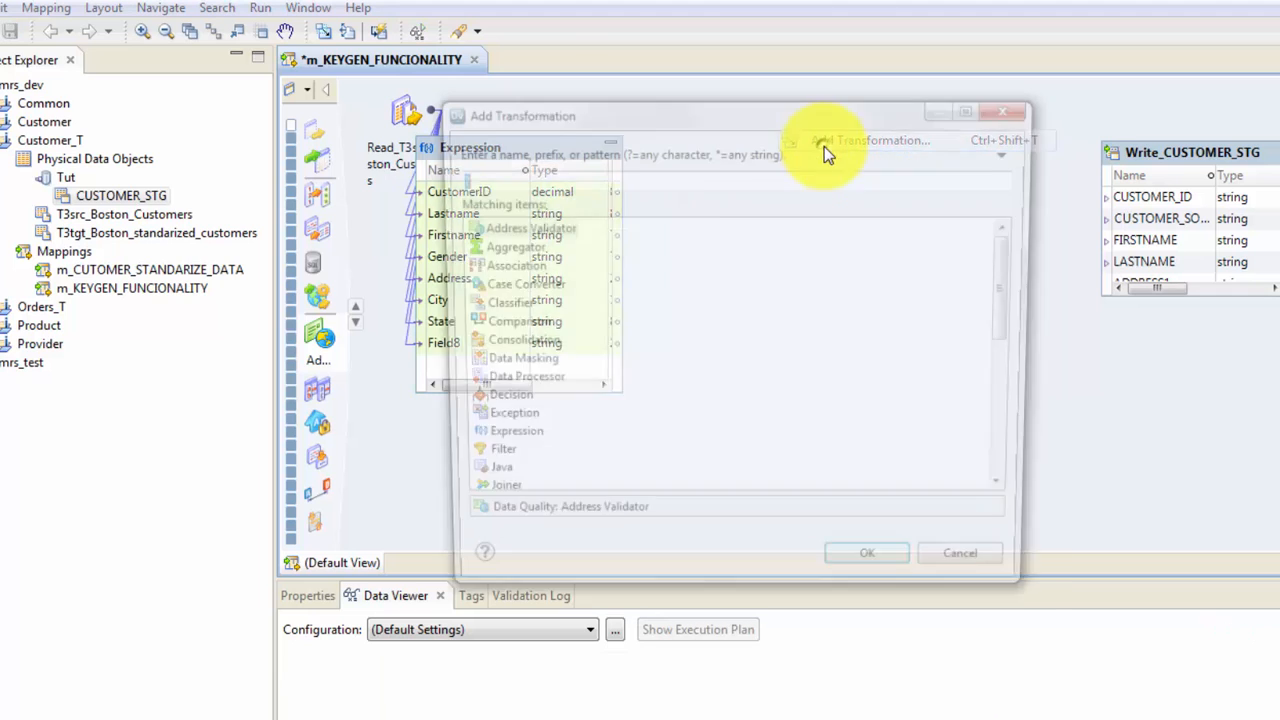
click(824, 144)
text(key)
key(Return)
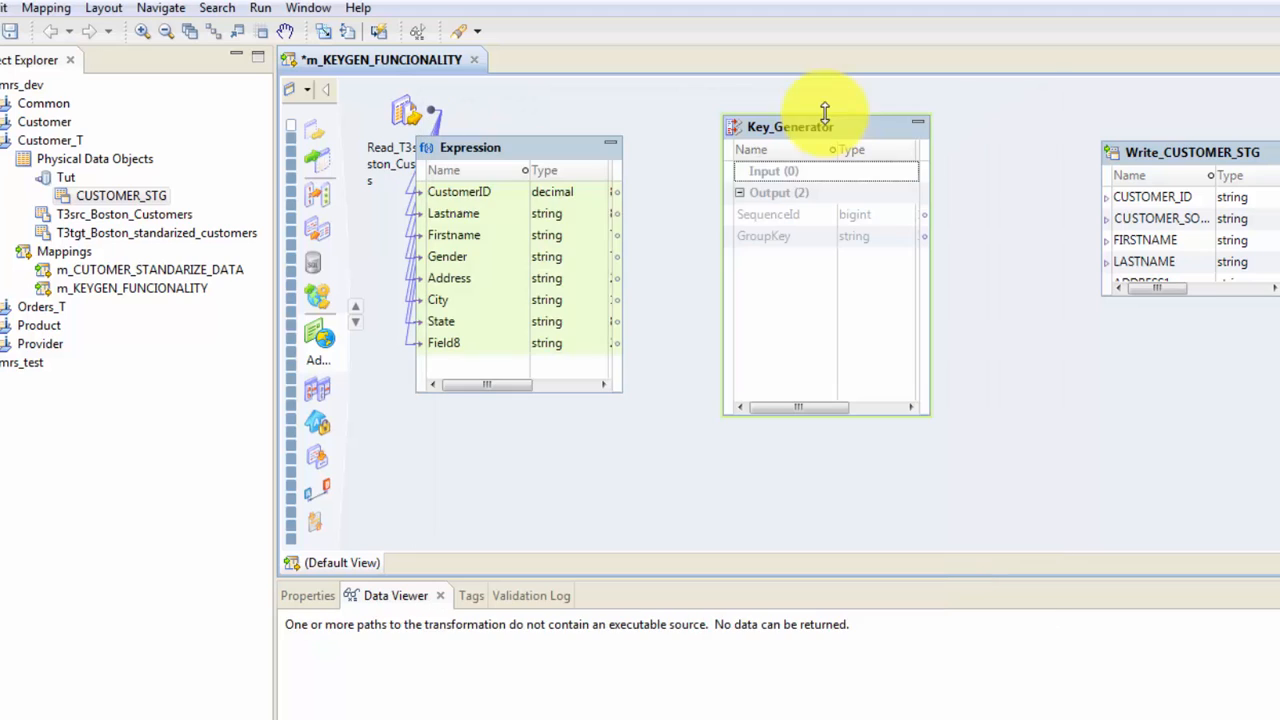
click(471, 213)
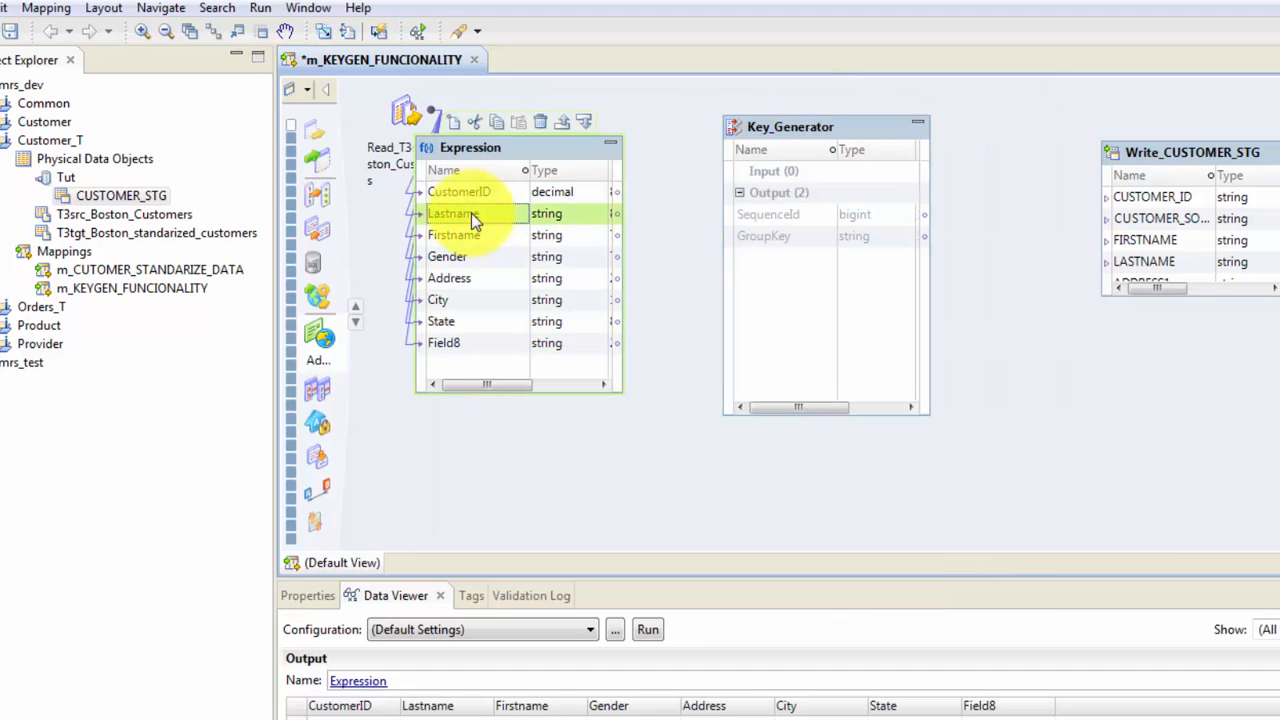
key(shift+Down)
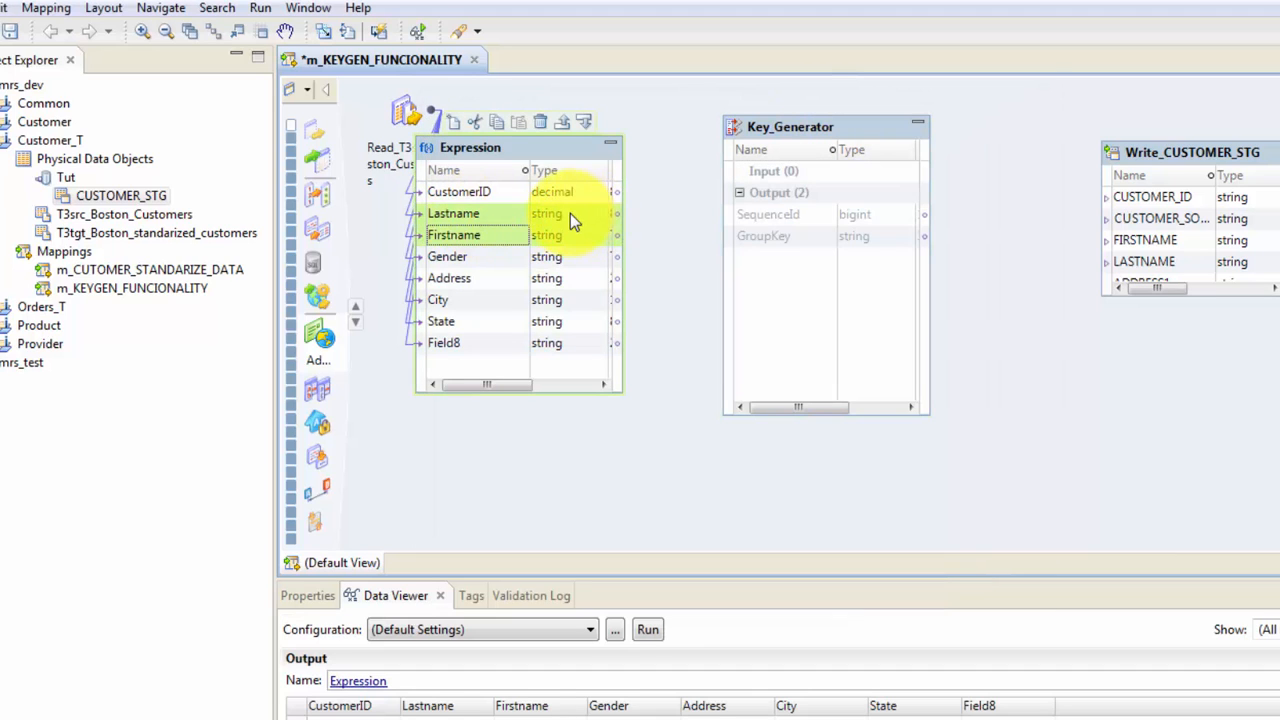
drag(568, 212, 784, 177)
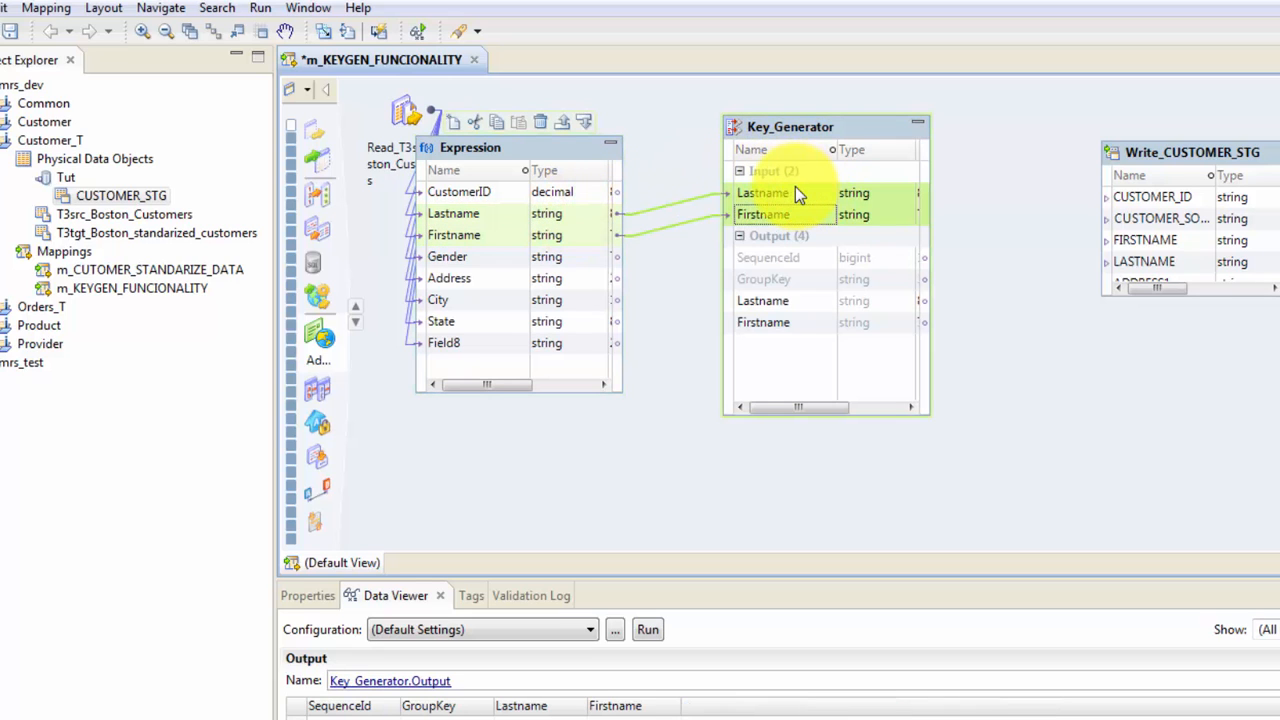
click(811, 130)
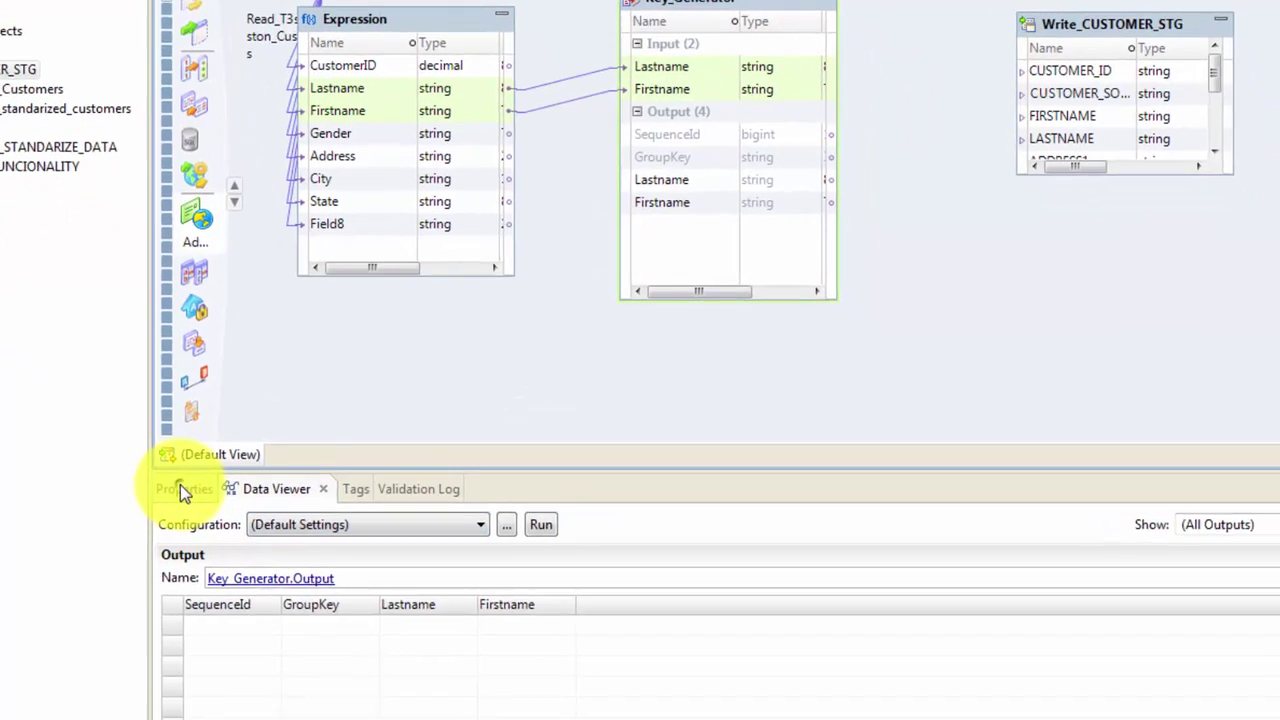
Review the Key_Generator's Strategies properties and the available strategy types.
click(307, 595)
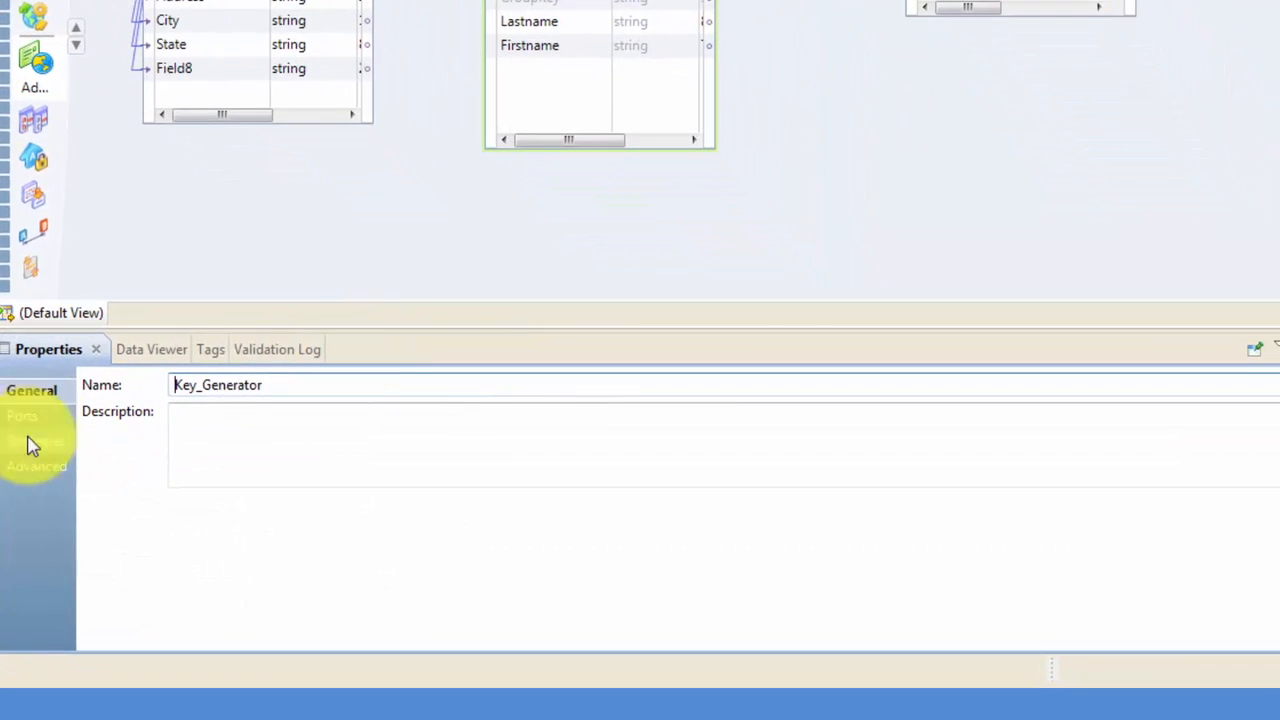
click(22, 440)
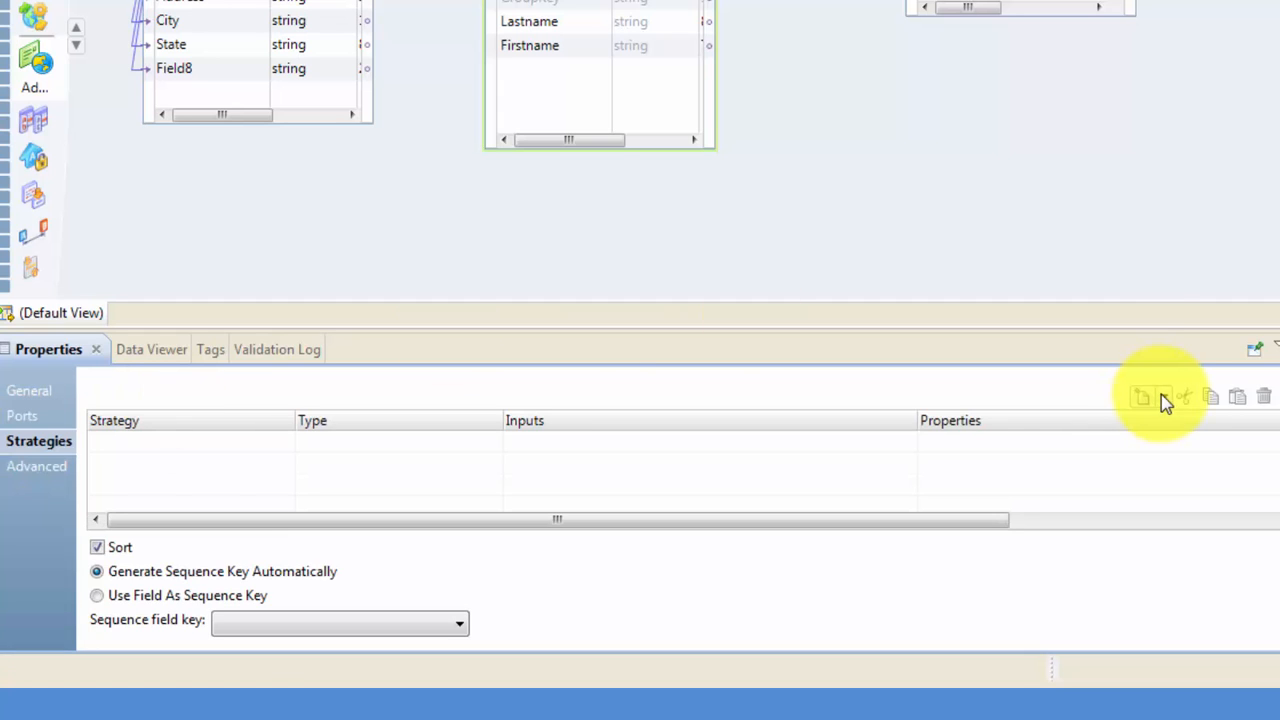
click(1164, 397)
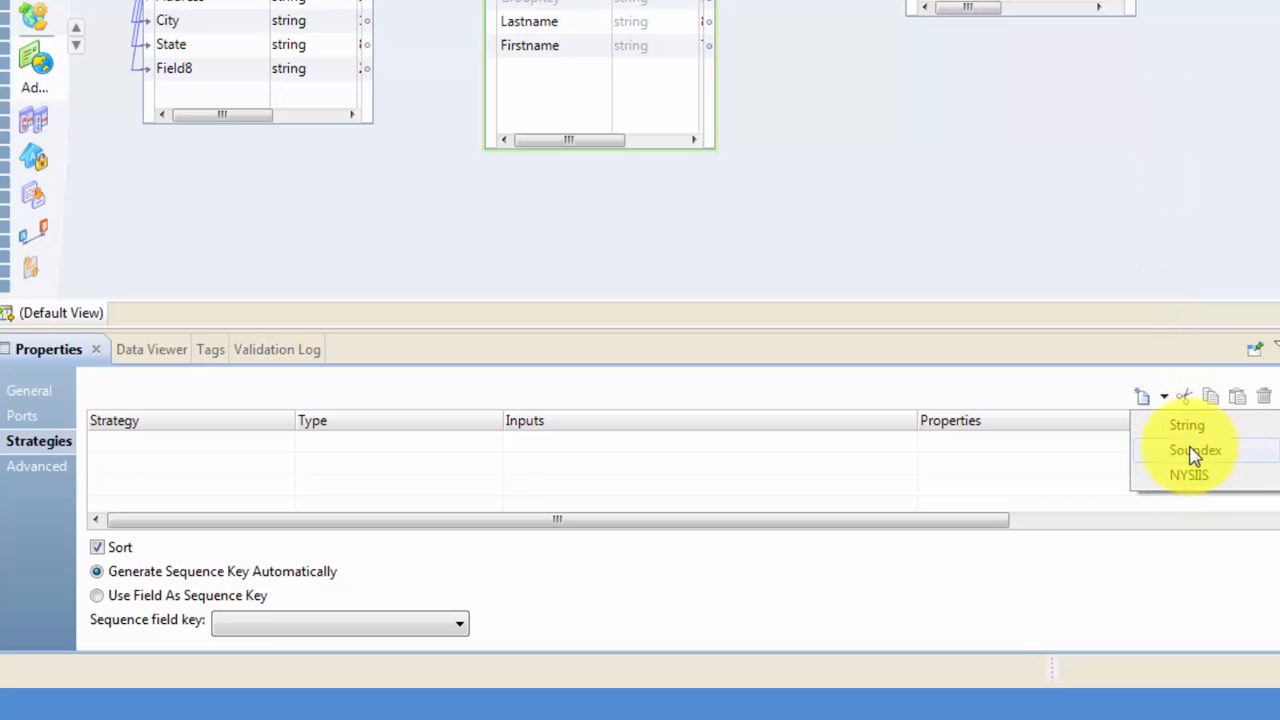
click(578, 240)
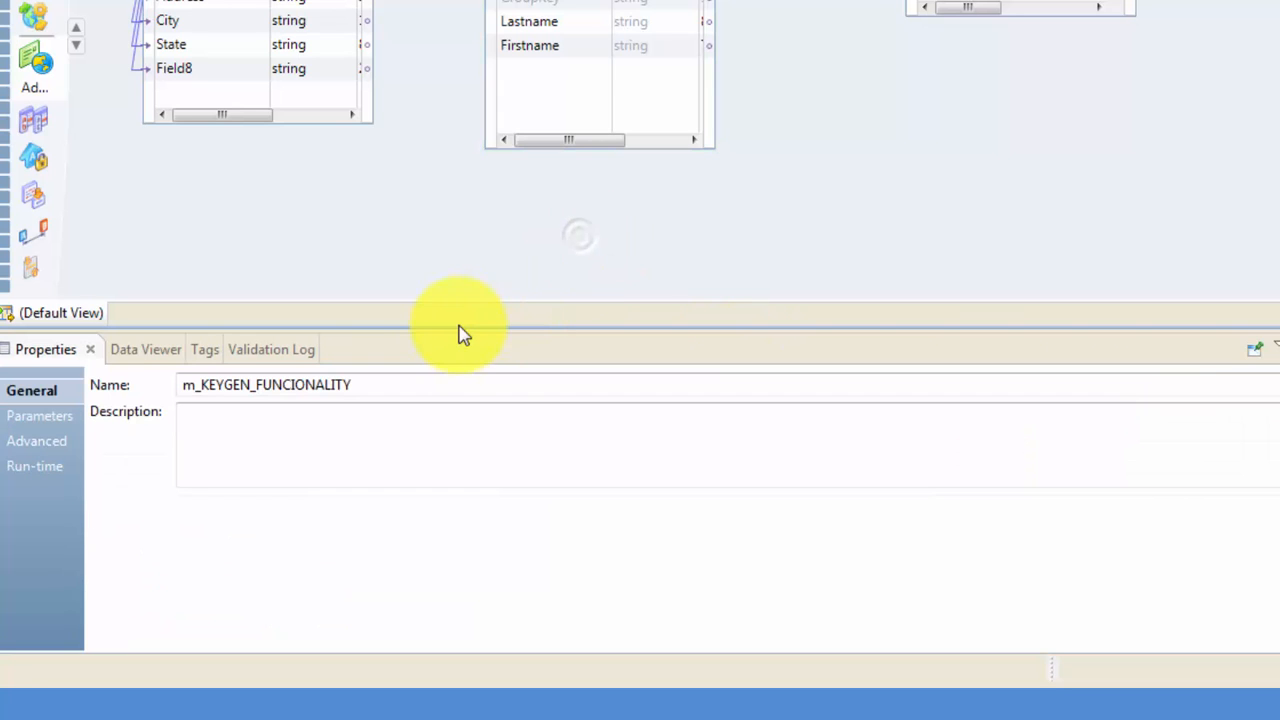
drag(443, 329, 420, 258)
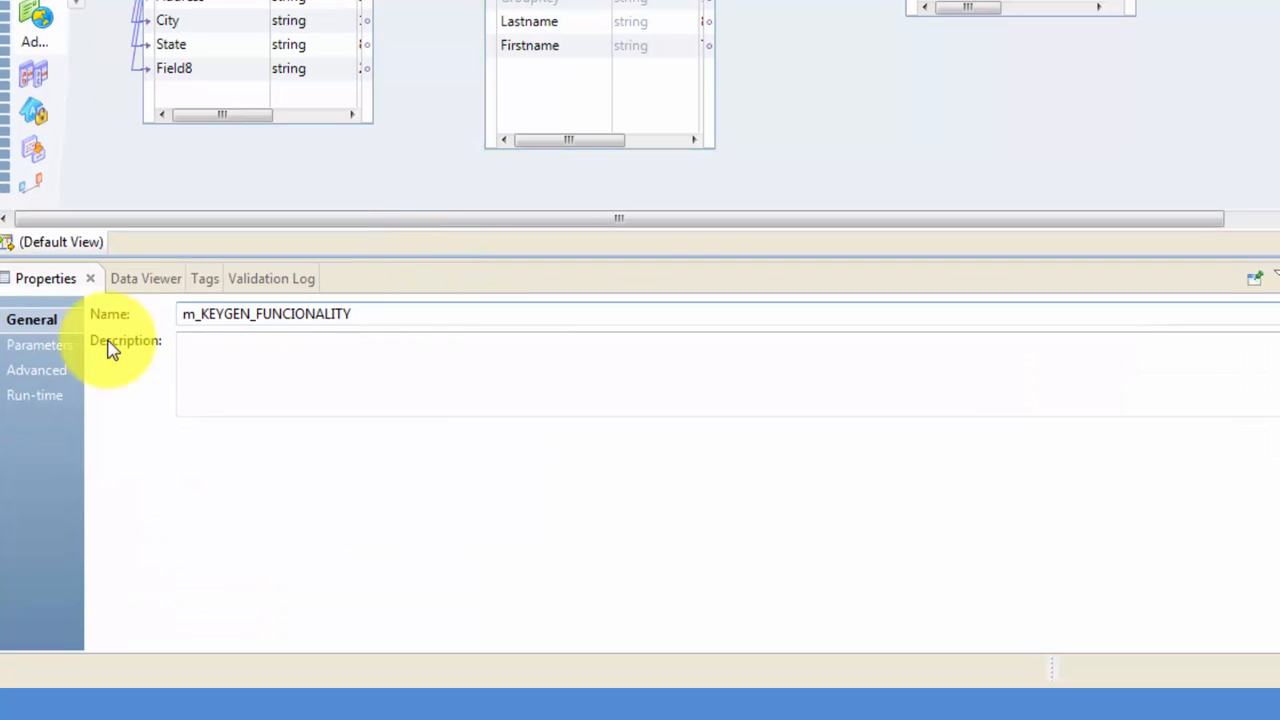
click(600, 95)
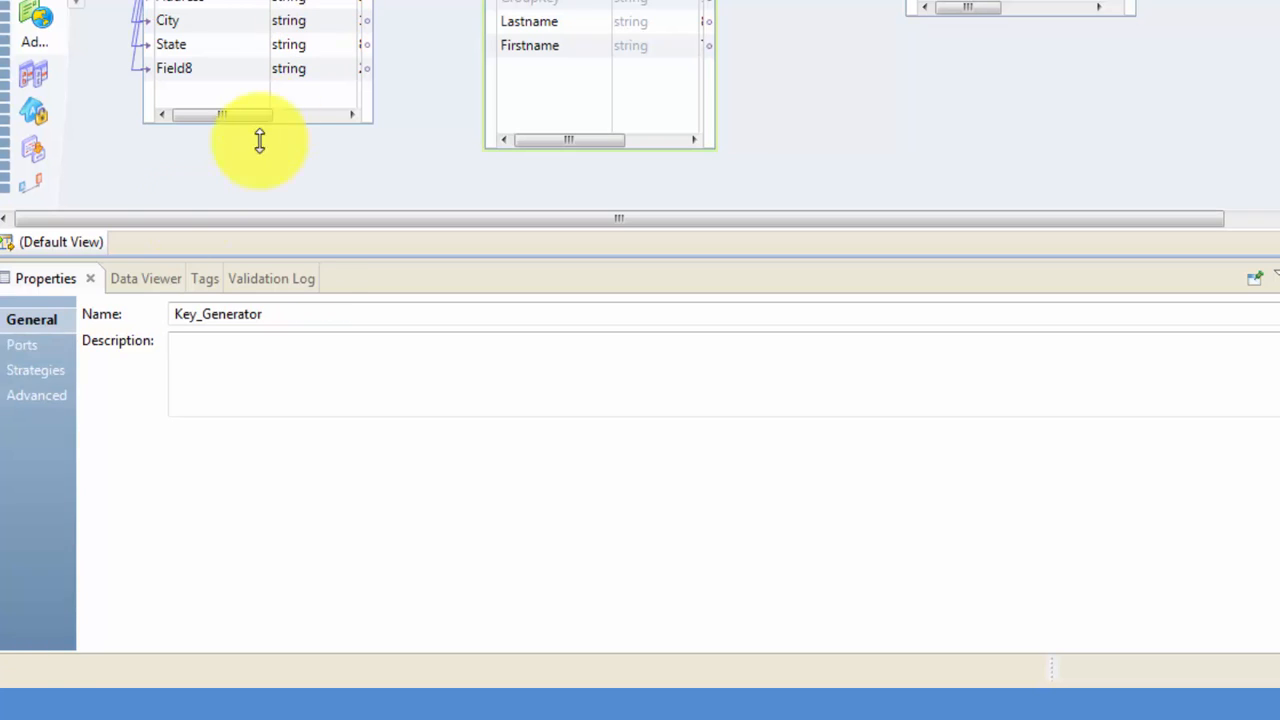
Add a Soundex key-generation strategy to the Key_Generator, then browse the Help menu.
click(38, 371)
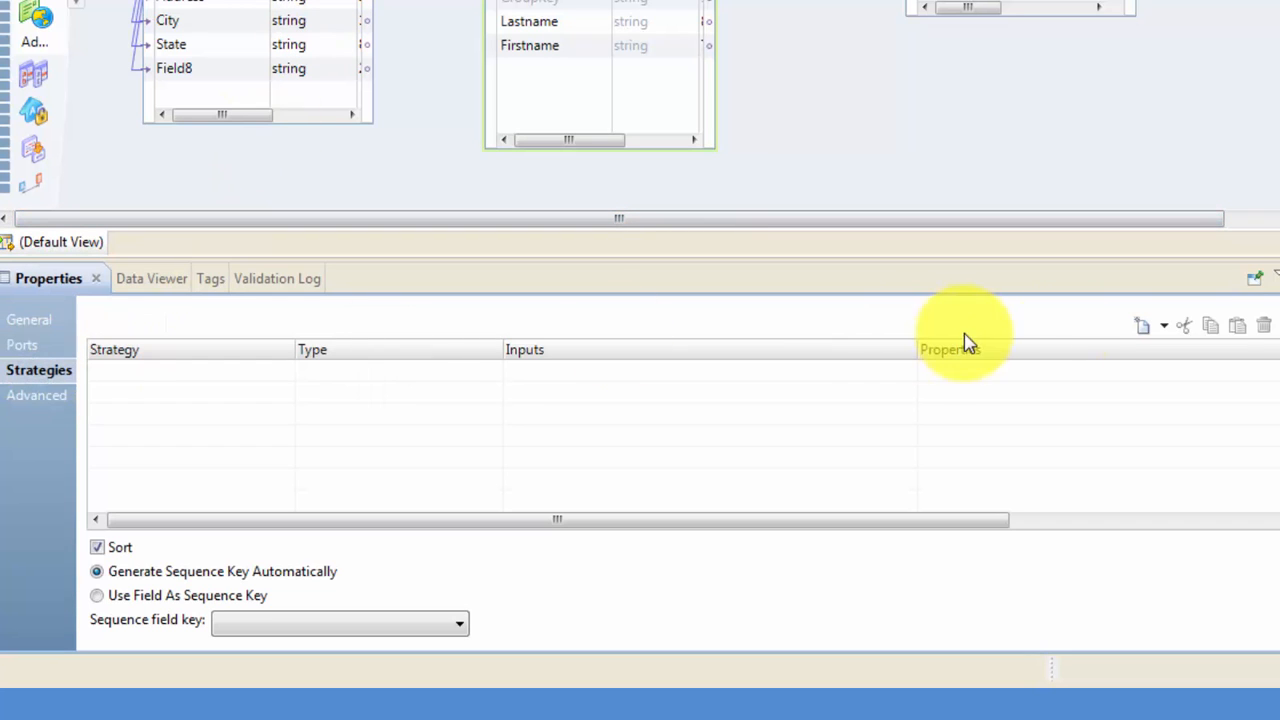
click(1164, 327)
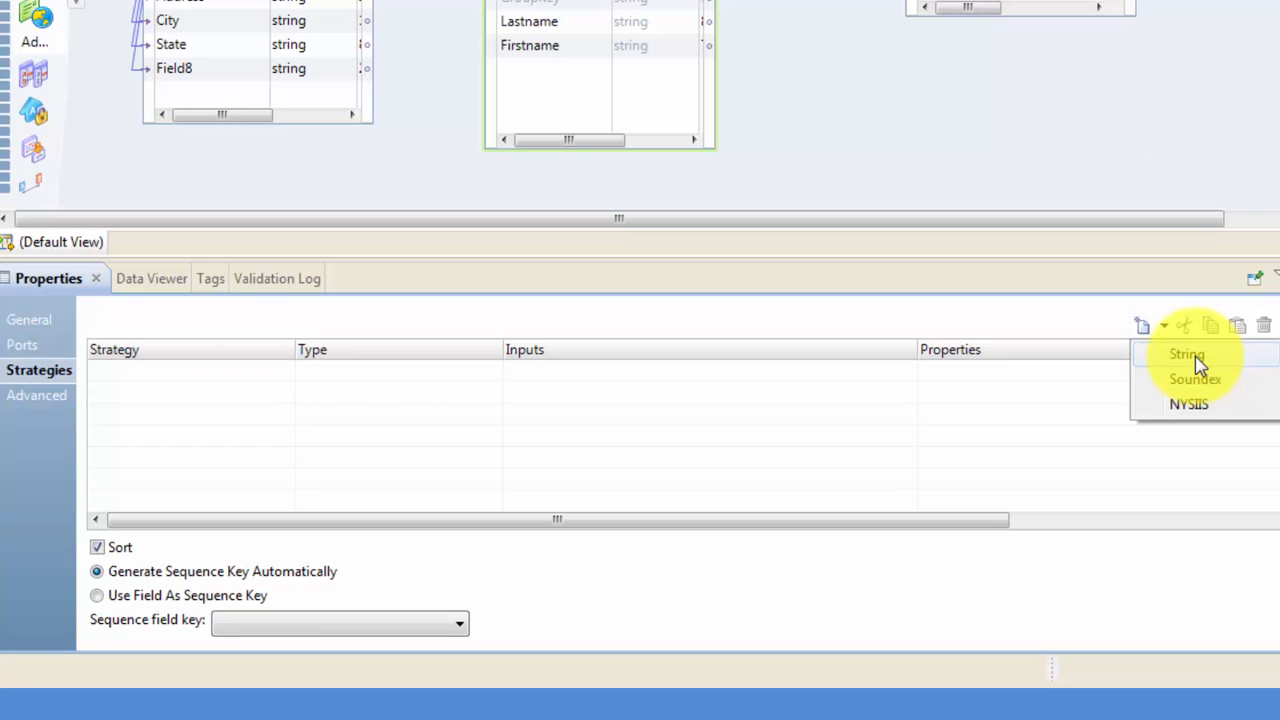
click(1198, 379)
click(1122, 470)
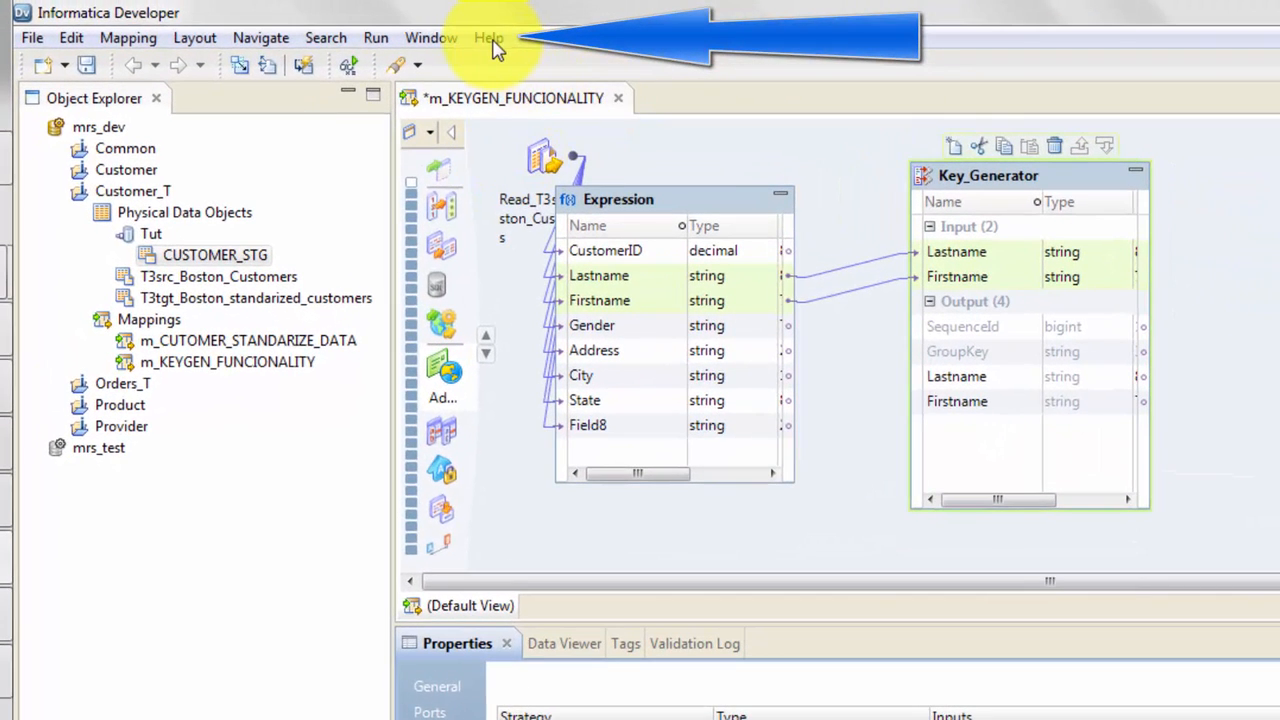
click(489, 38)
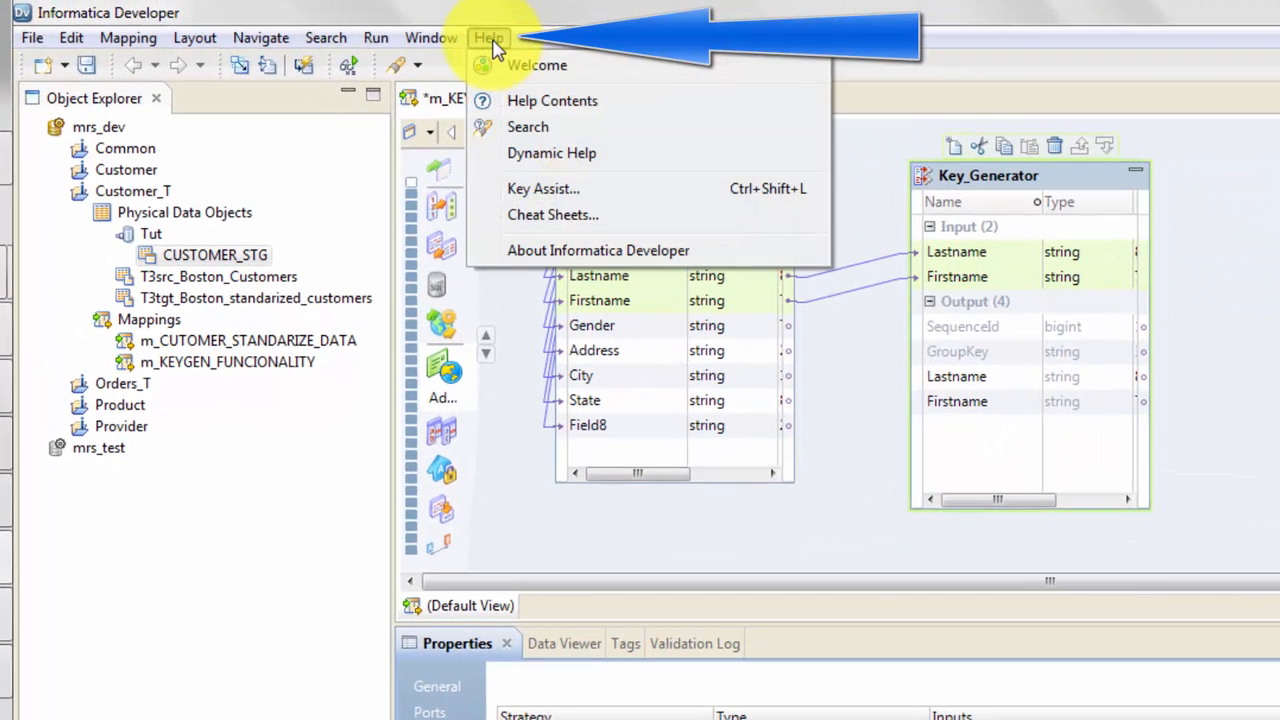
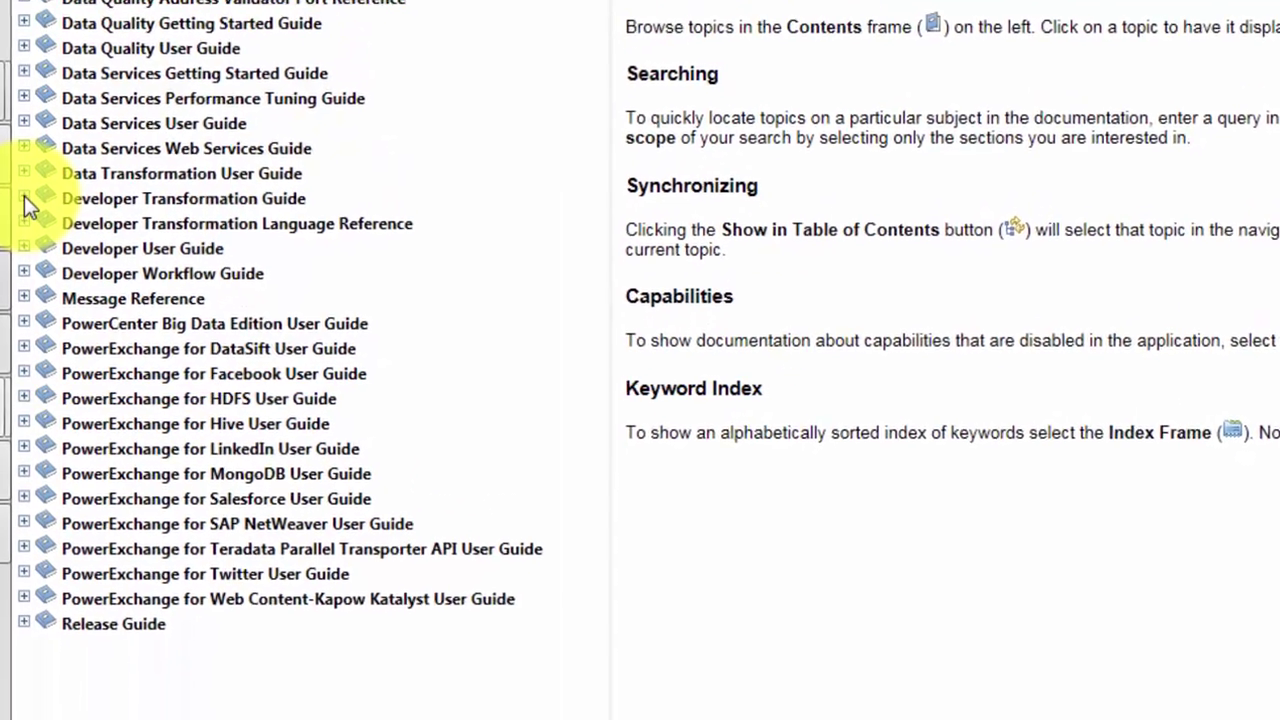
Expand the Developer Transformation Guide down to the Key Generator Transformation topics.
click(24, 369)
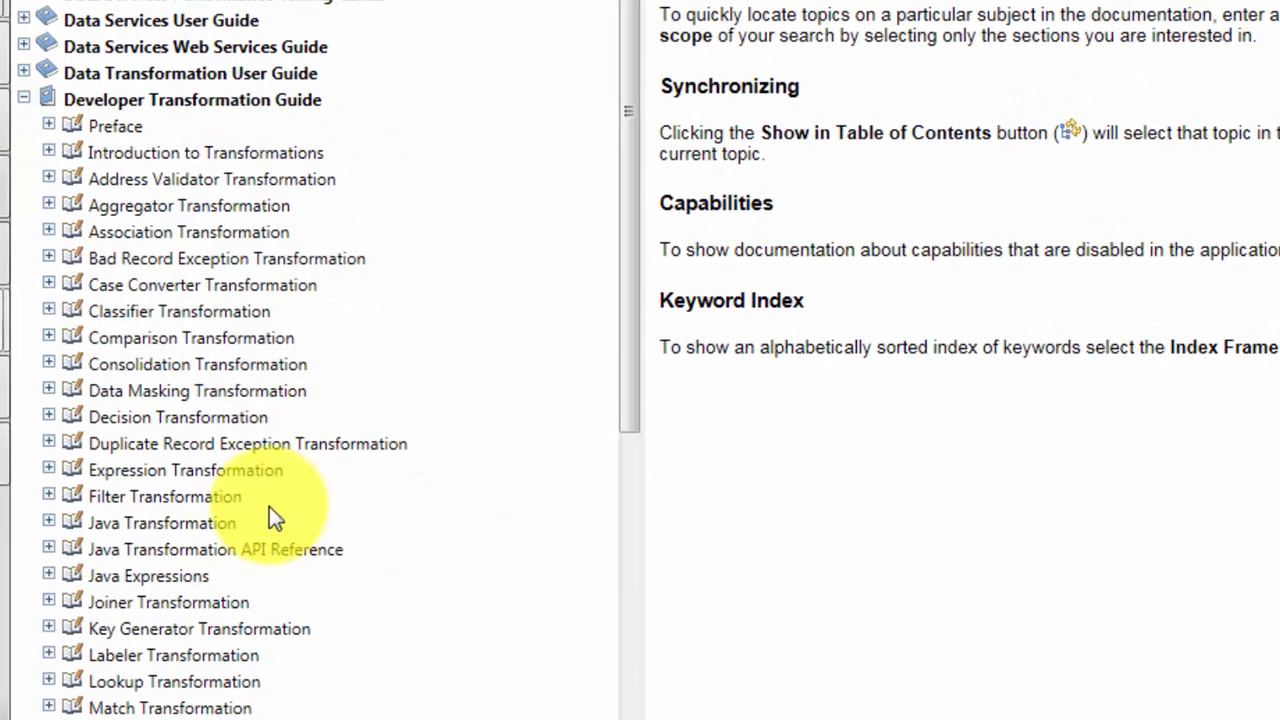
drag(631, 293, 625, 354)
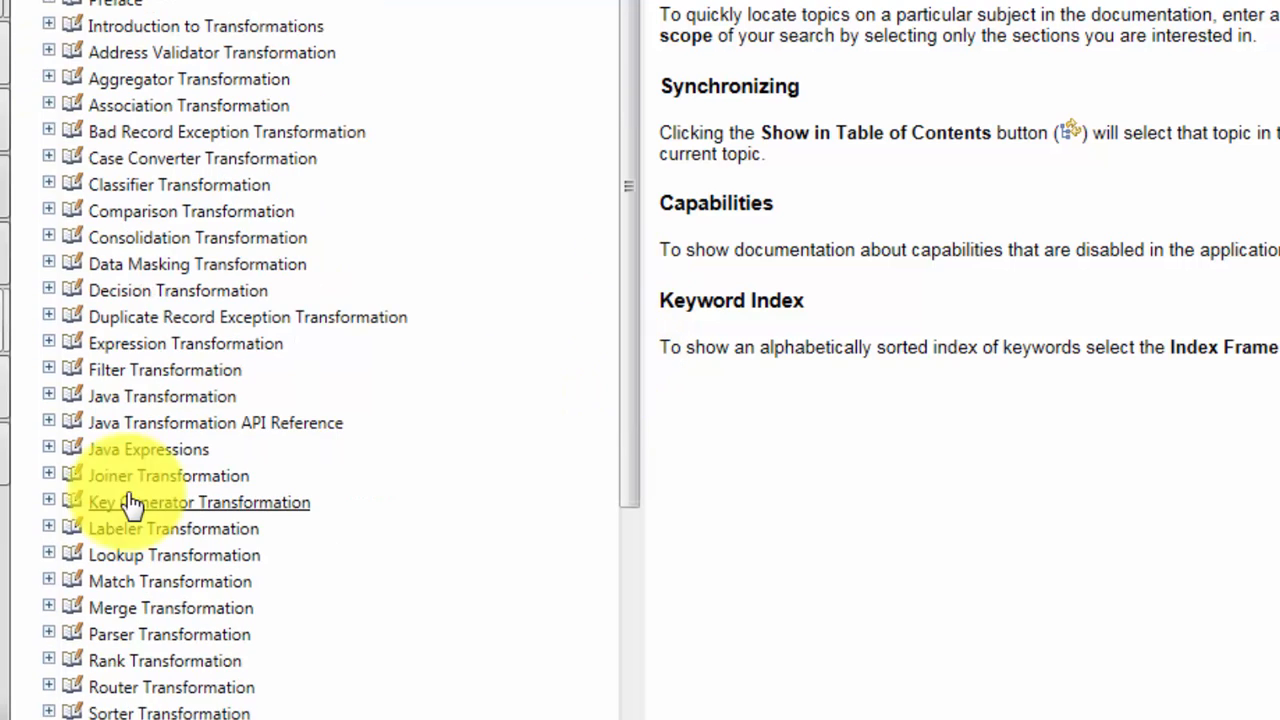
click(48, 503)
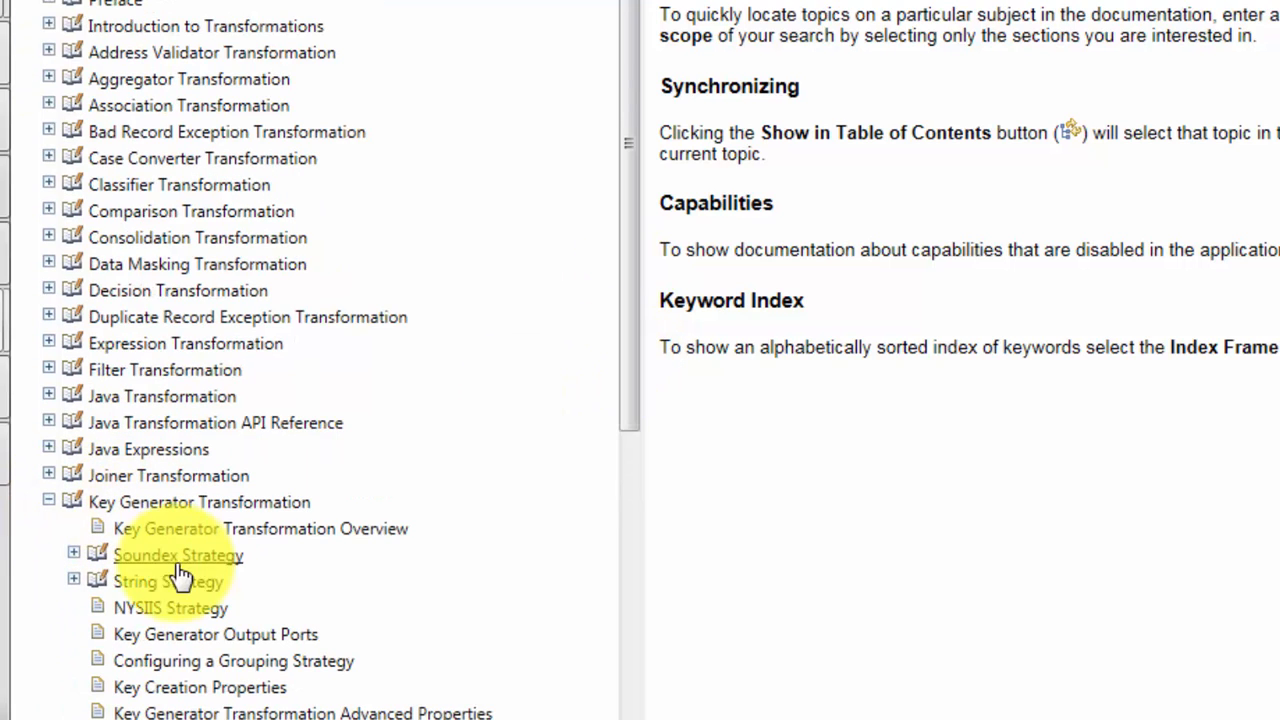
Read the NYSIIS Strategy topic, highlighting its first sentence and the Soundex-versus-NYSIIS sentence.
click(123, 610)
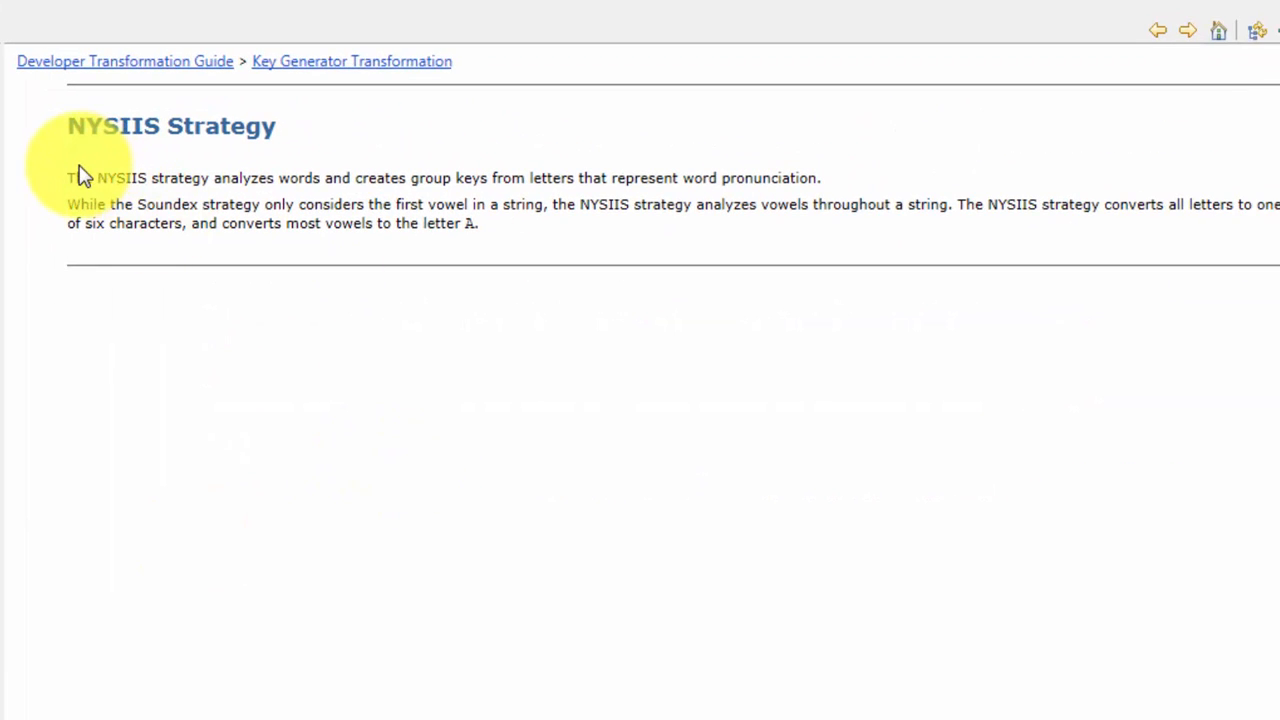
drag(70, 177, 456, 172)
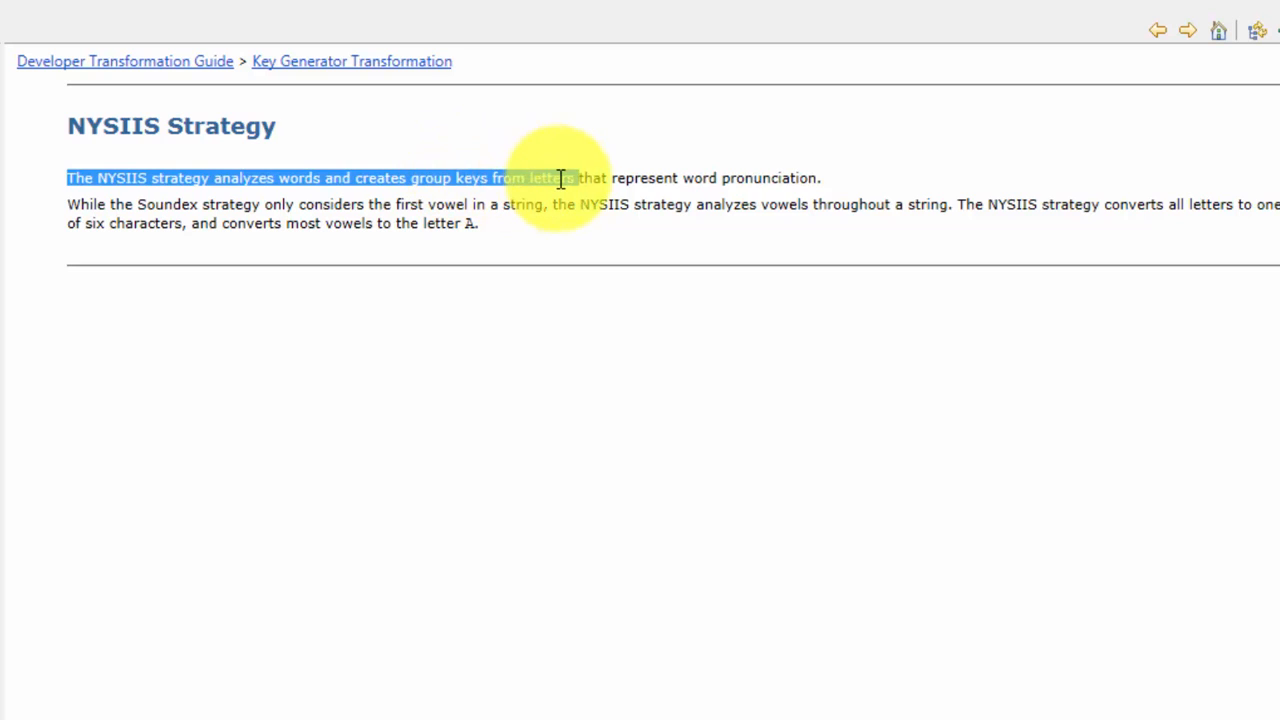
drag(456, 172, 790, 173)
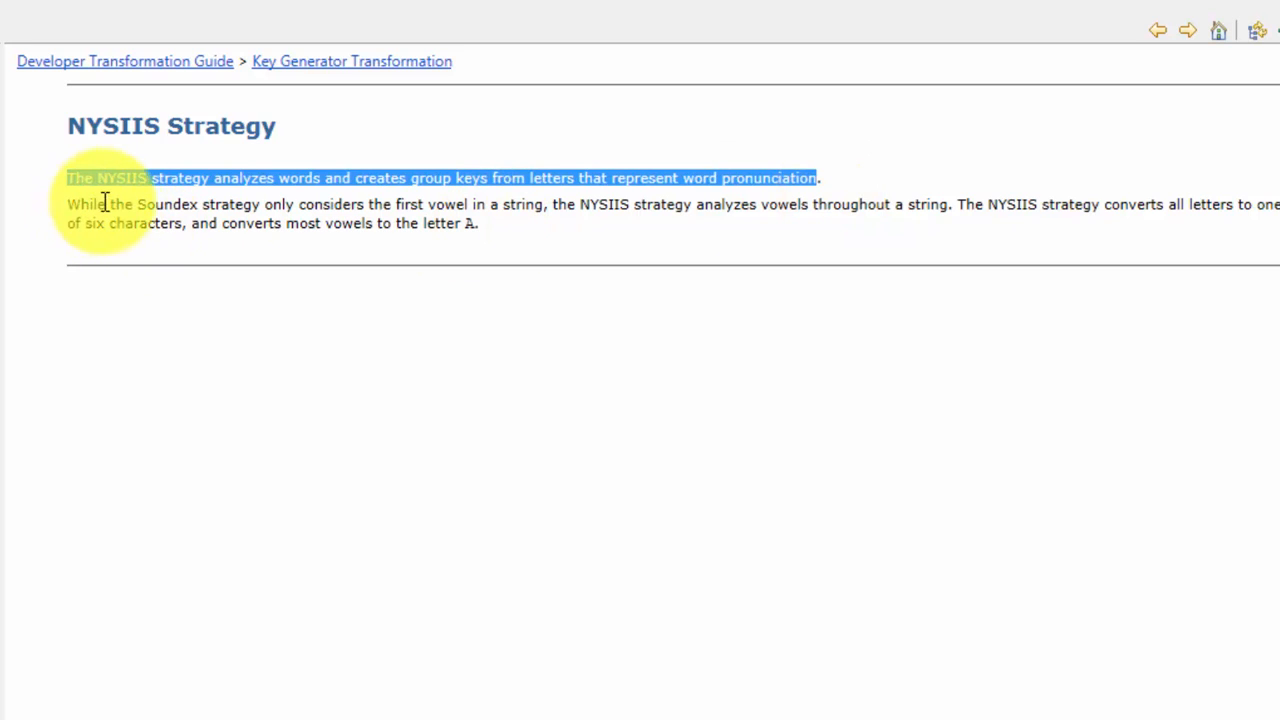
drag(138, 204, 862, 204)
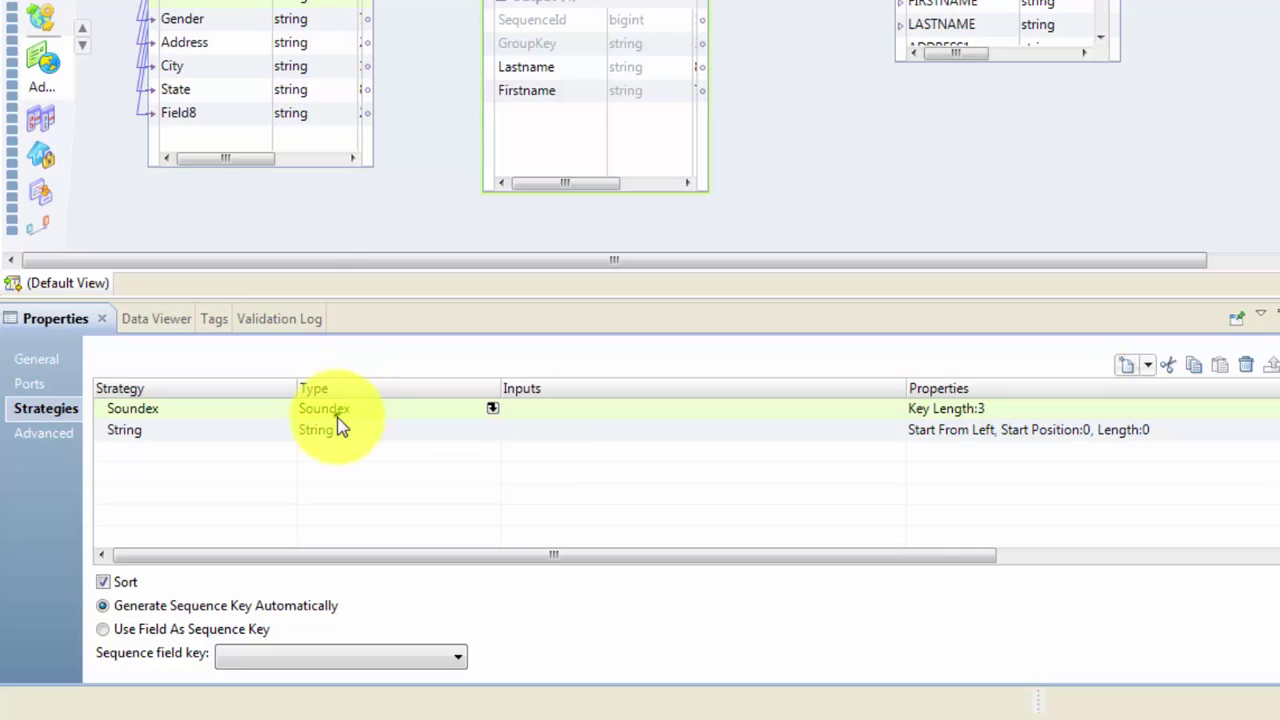
Set the Soundex strategy's input field to Lastname.
click(333, 410)
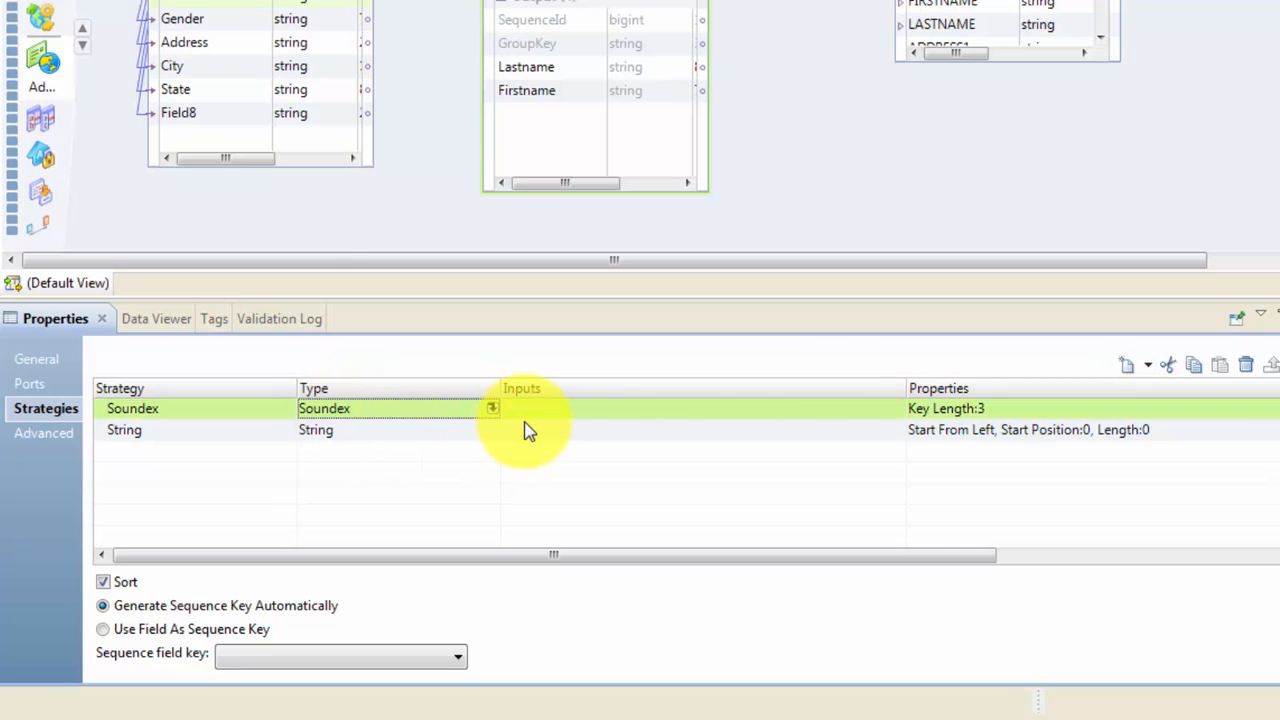
click(897, 409)
click(896, 408)
click(782, 437)
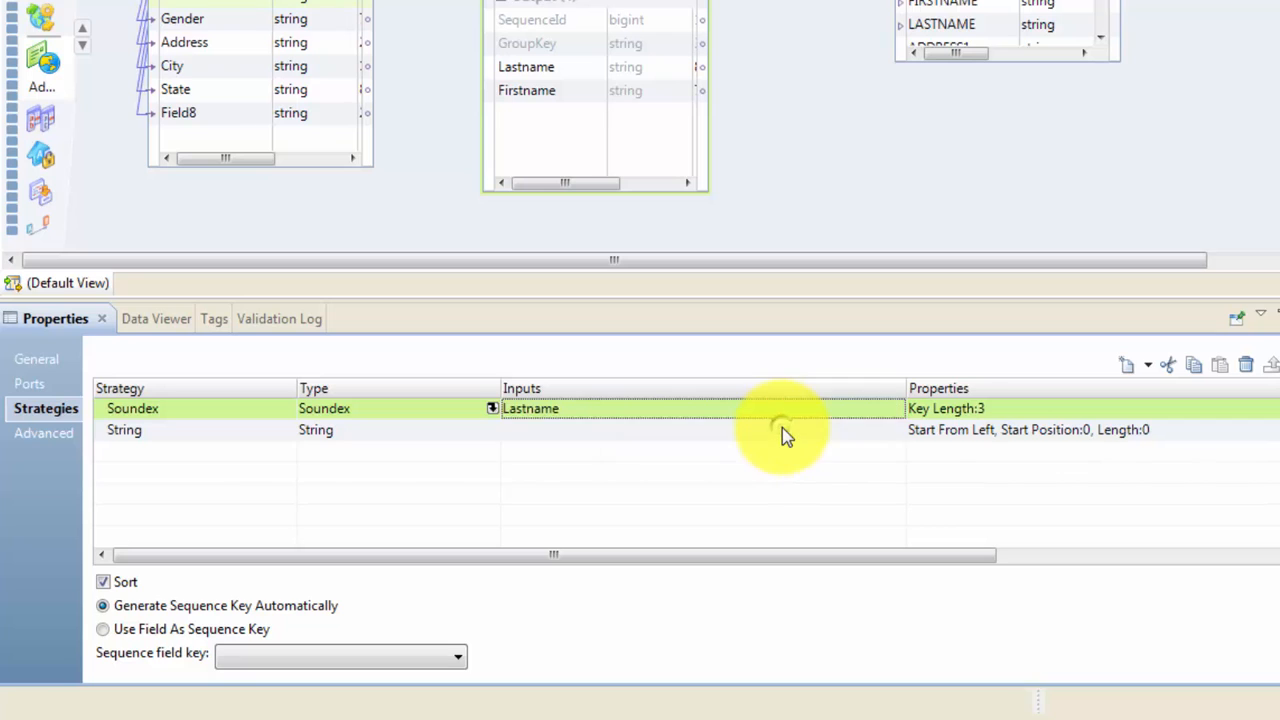
Add a second Soundex strategy (Soundex1) with Firstname as its input.
click(164, 412)
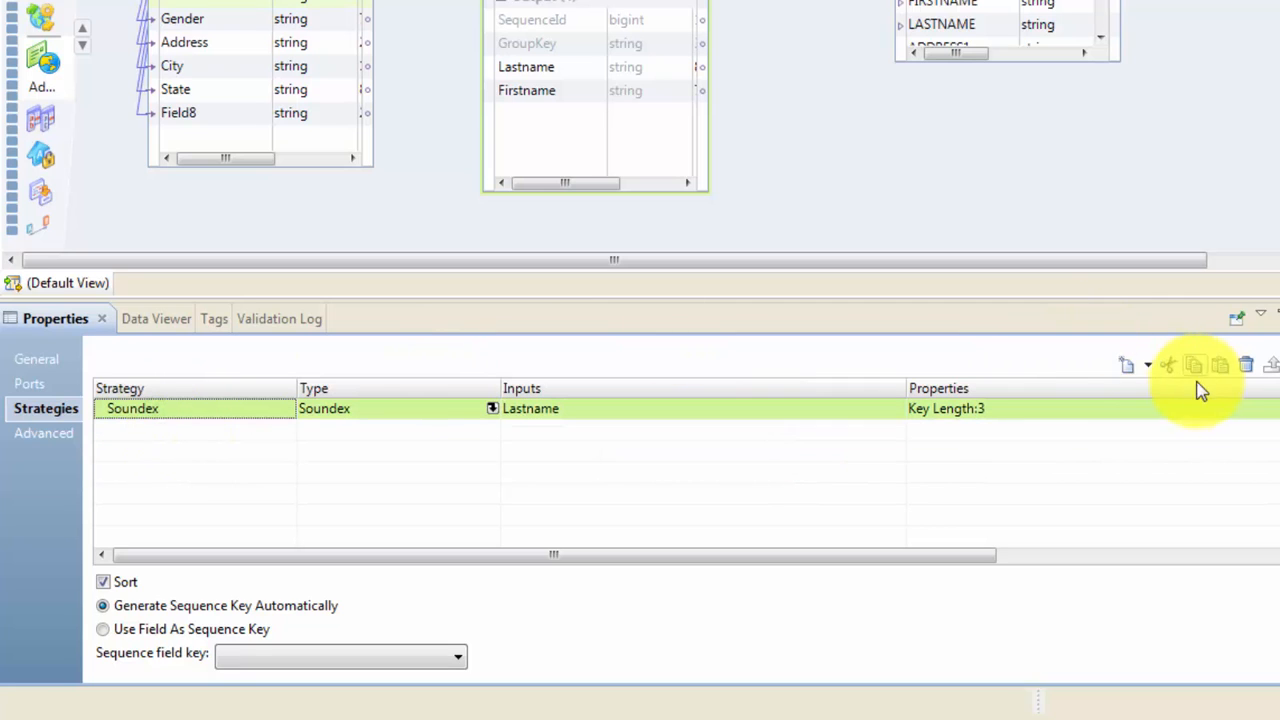
click(1146, 366)
click(1177, 417)
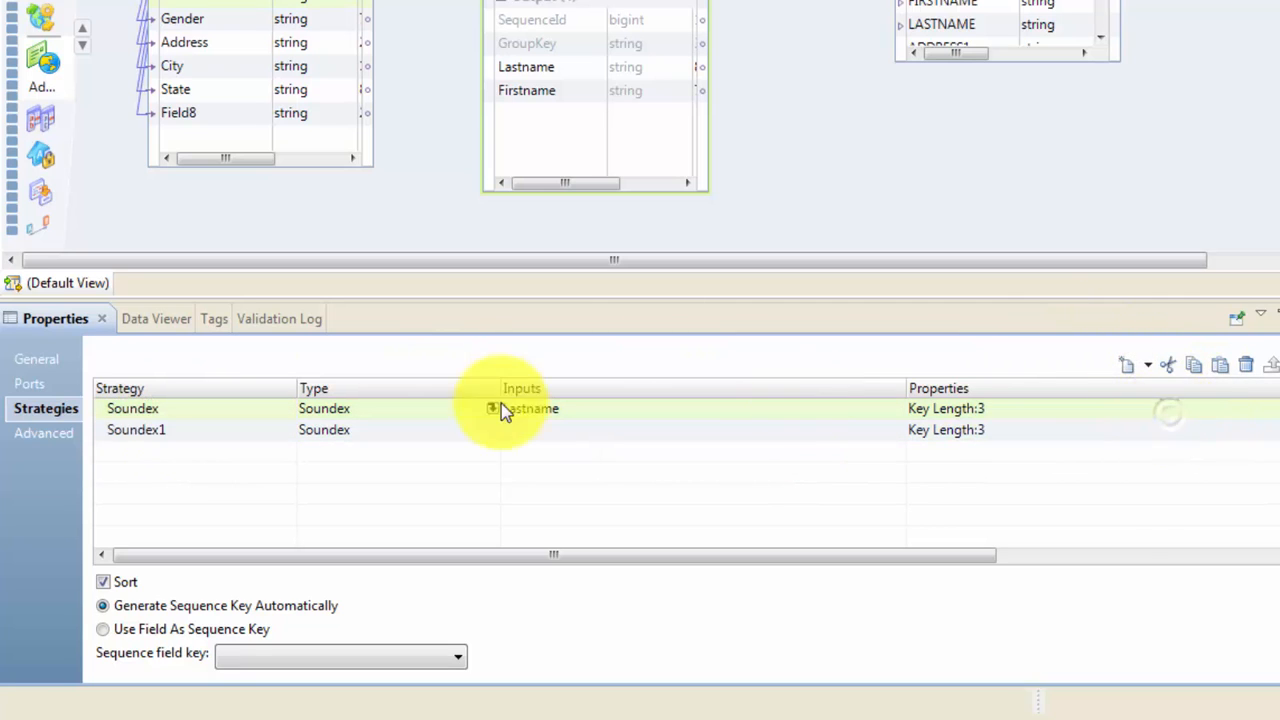
click(895, 429)
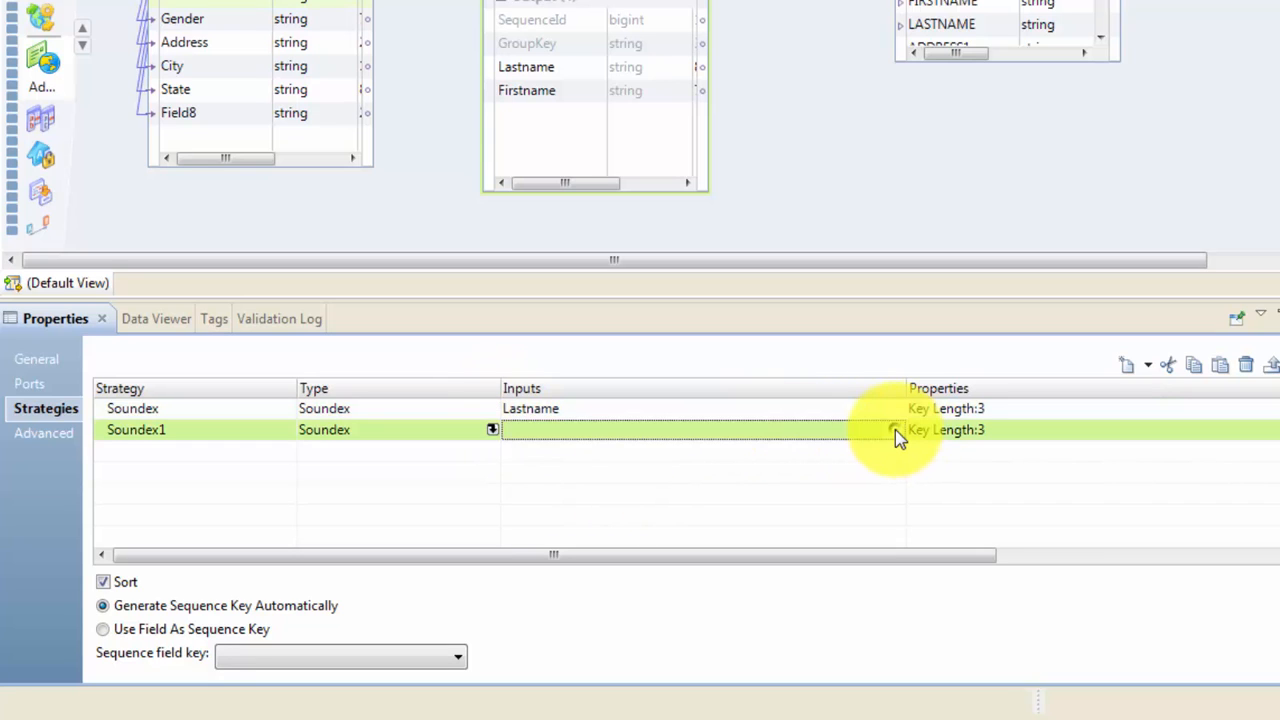
click(895, 429)
click(1011, 412)
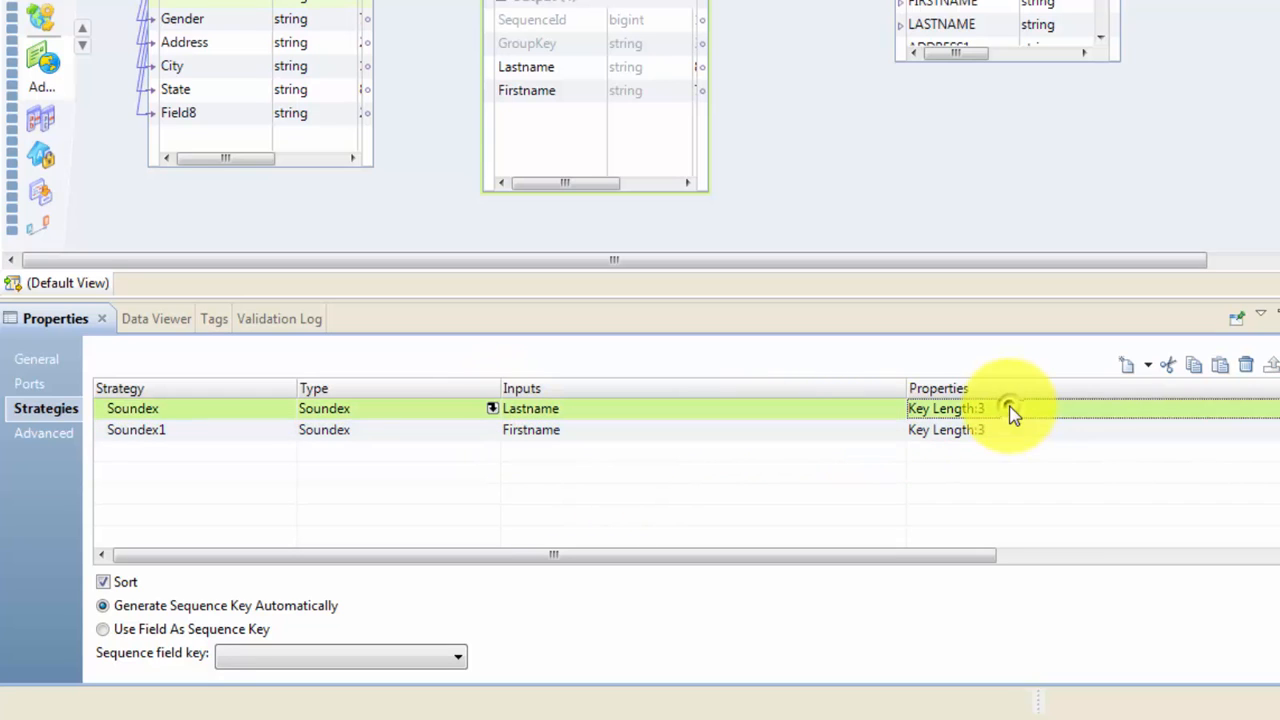
click(1012, 431)
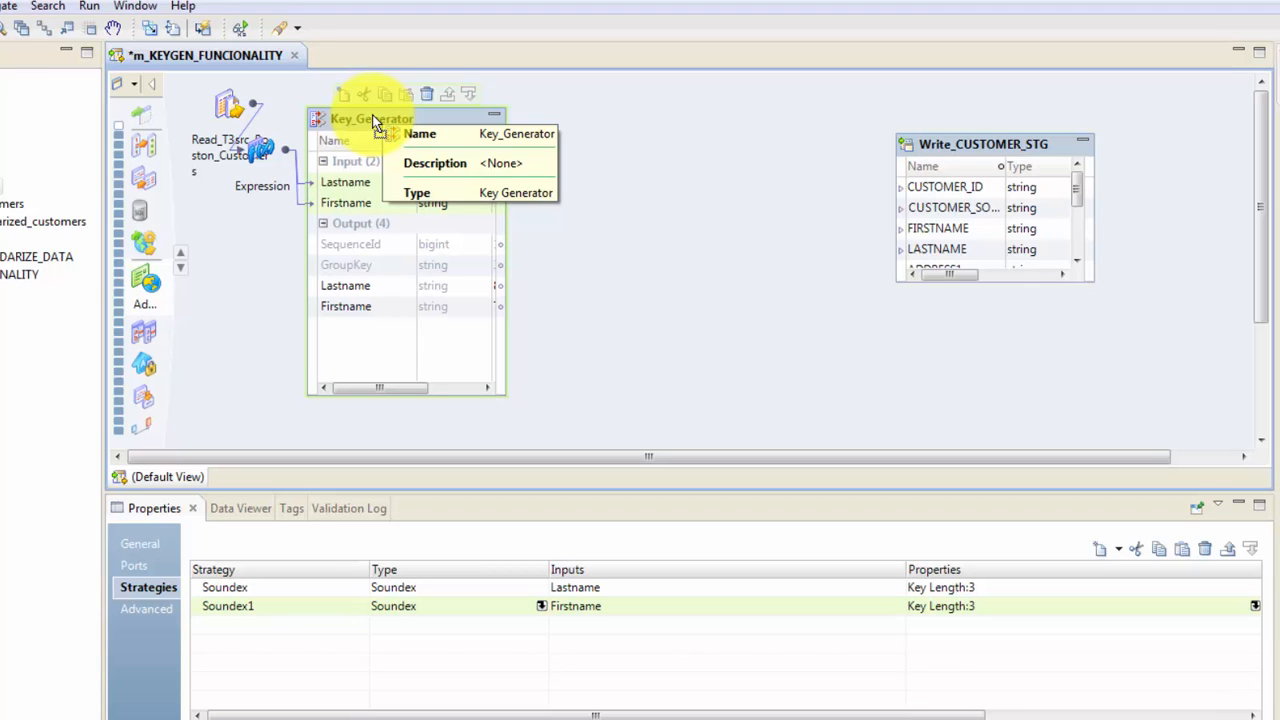
Add an Expression transformation and feed it Key_Generator's SequenceId, GroupKey, Lastname and Firstname.
drag(414, 121, 384, 118)
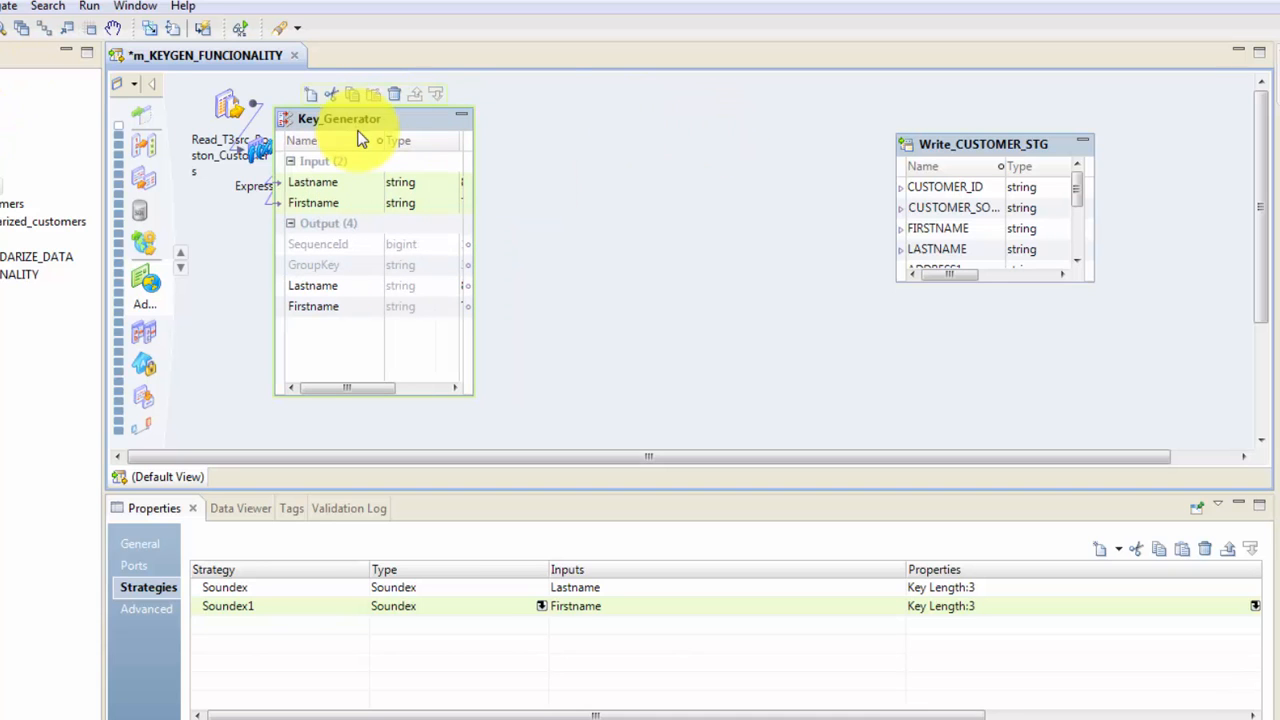
right_click(540, 86)
click(584, 104)
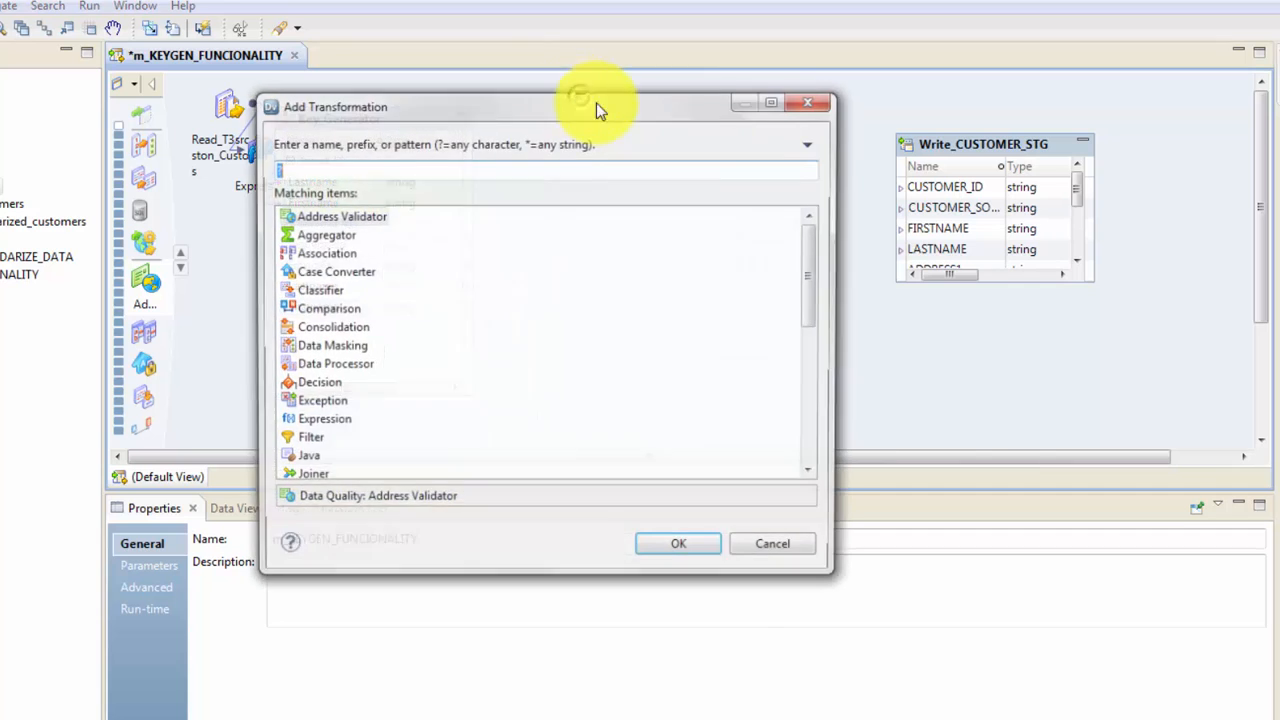
click(360, 290)
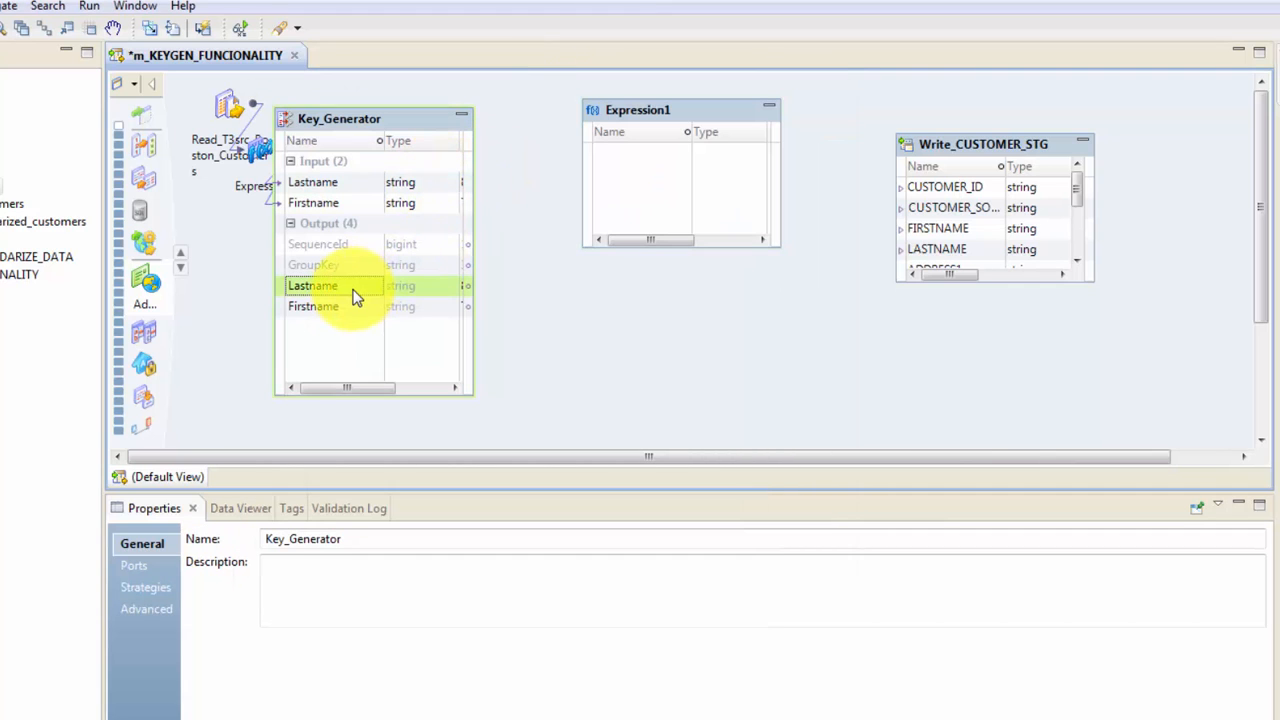
click(332, 266)
ctrl+click(332, 243)
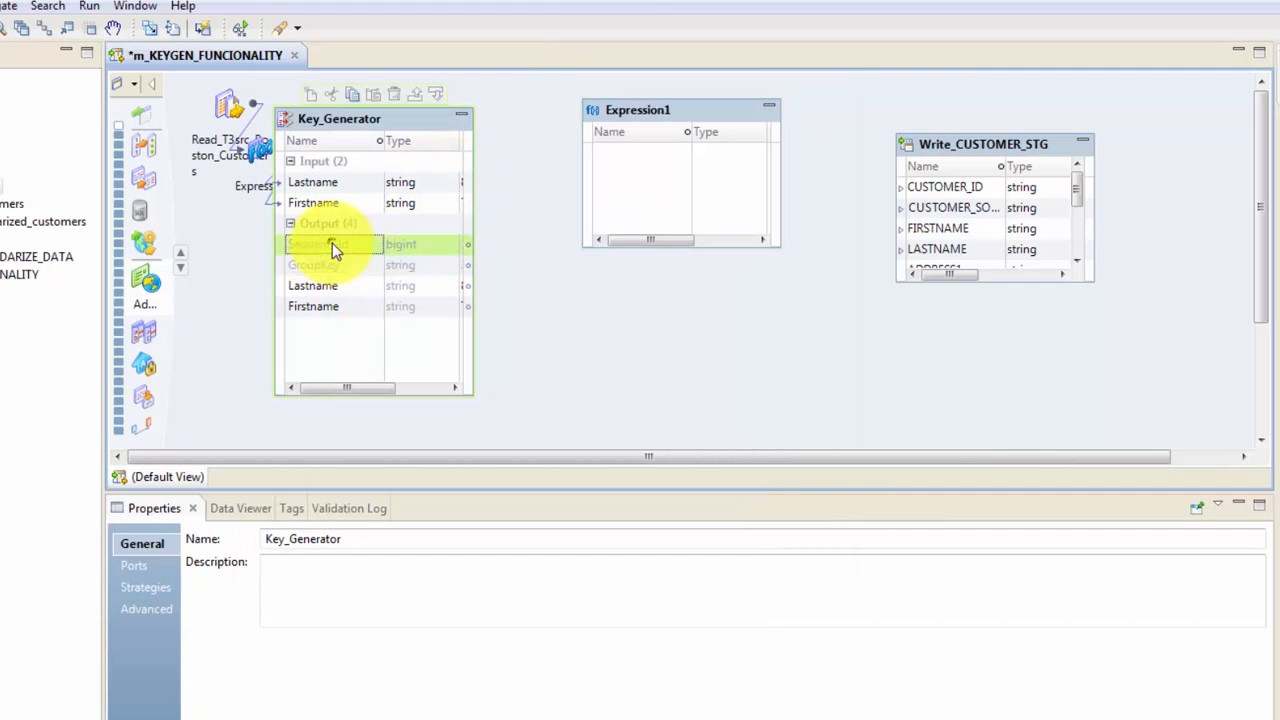
key(shift+Down)
key(shift+Down)
key(shift+Down)
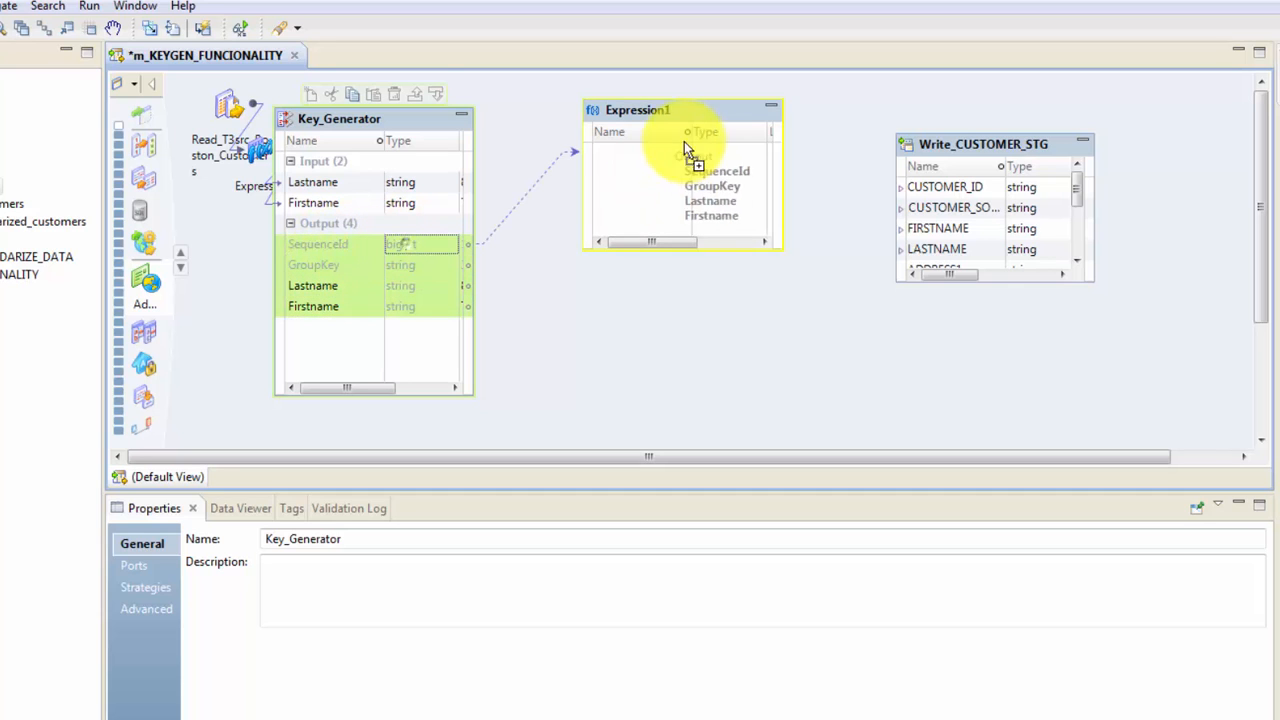
drag(406, 244, 660, 170)
mouse_move(330, 119)
mouse_down()
mouse_move(428, 128)
mouse_move(428, 116)
mouse_up()
Preview the Boston customers source data in the Data Viewer.
click(226, 102)
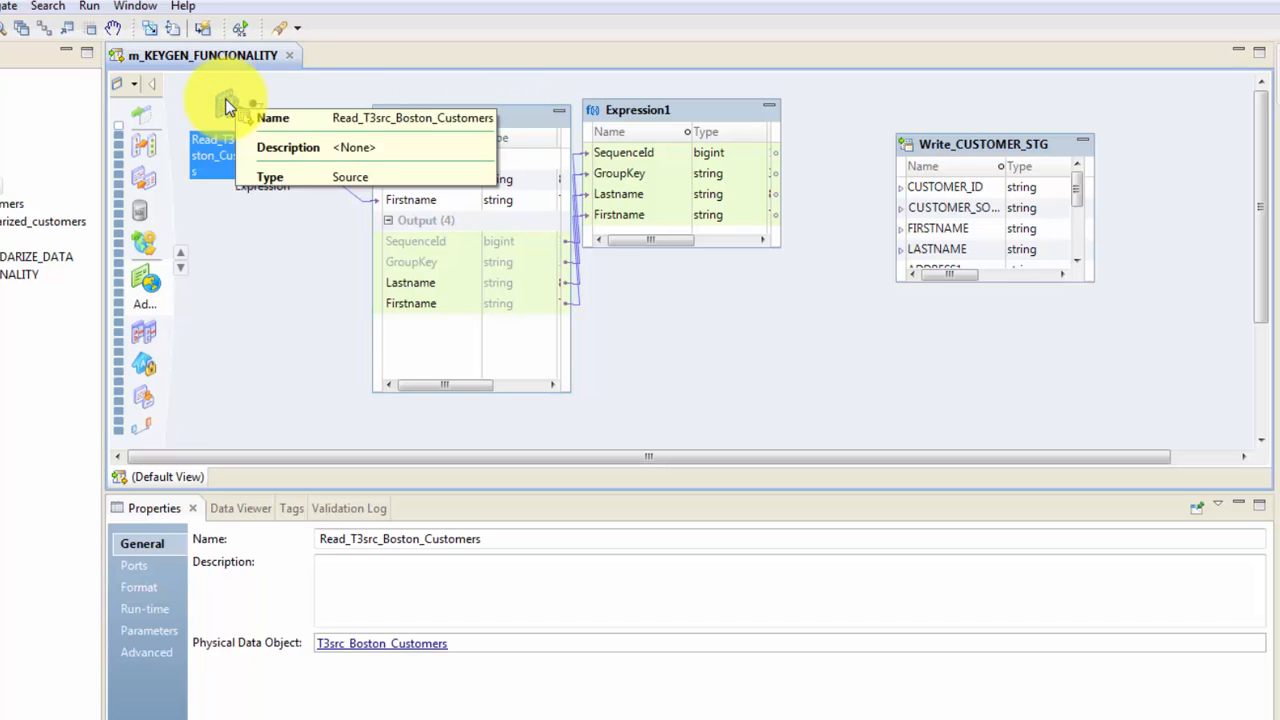
right_click(225, 98)
click(308, 291)
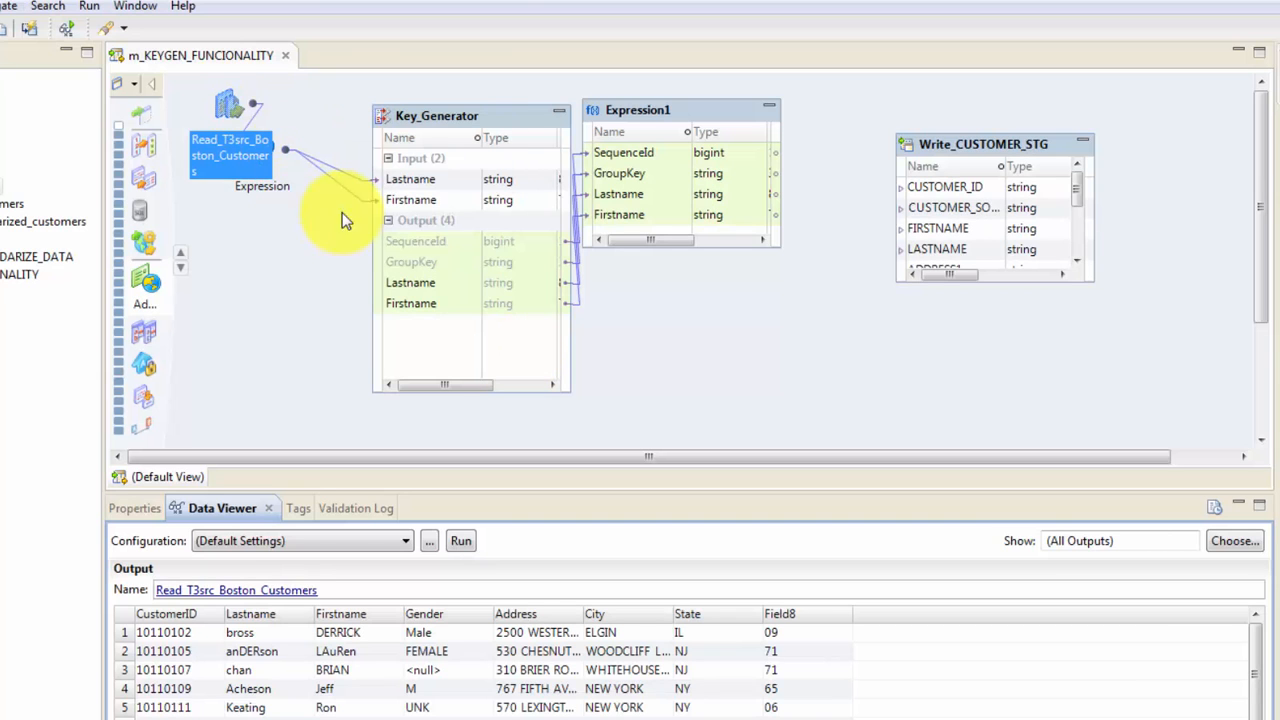
Preview Key_Generator output keys (c50B65 for chan, BRIAN) and link SequenceId to target CUSTOMER_ID.
click(425, 115)
right_click(436, 116)
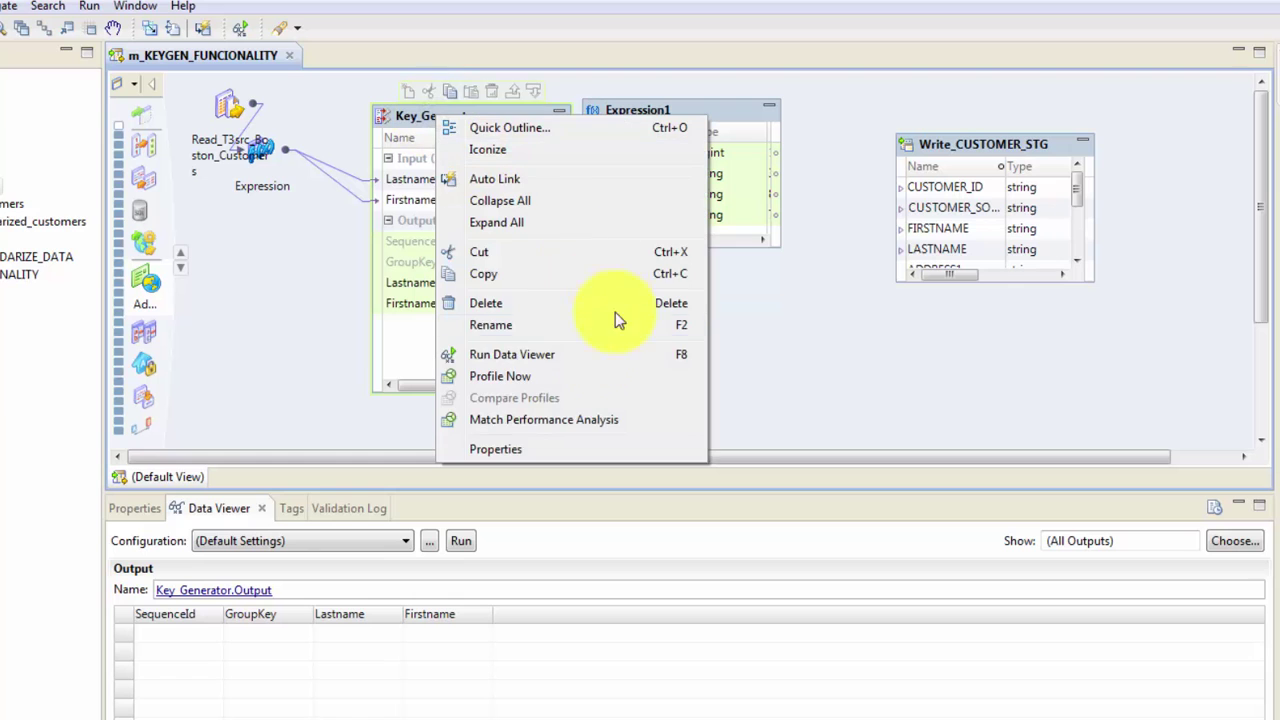
click(541, 358)
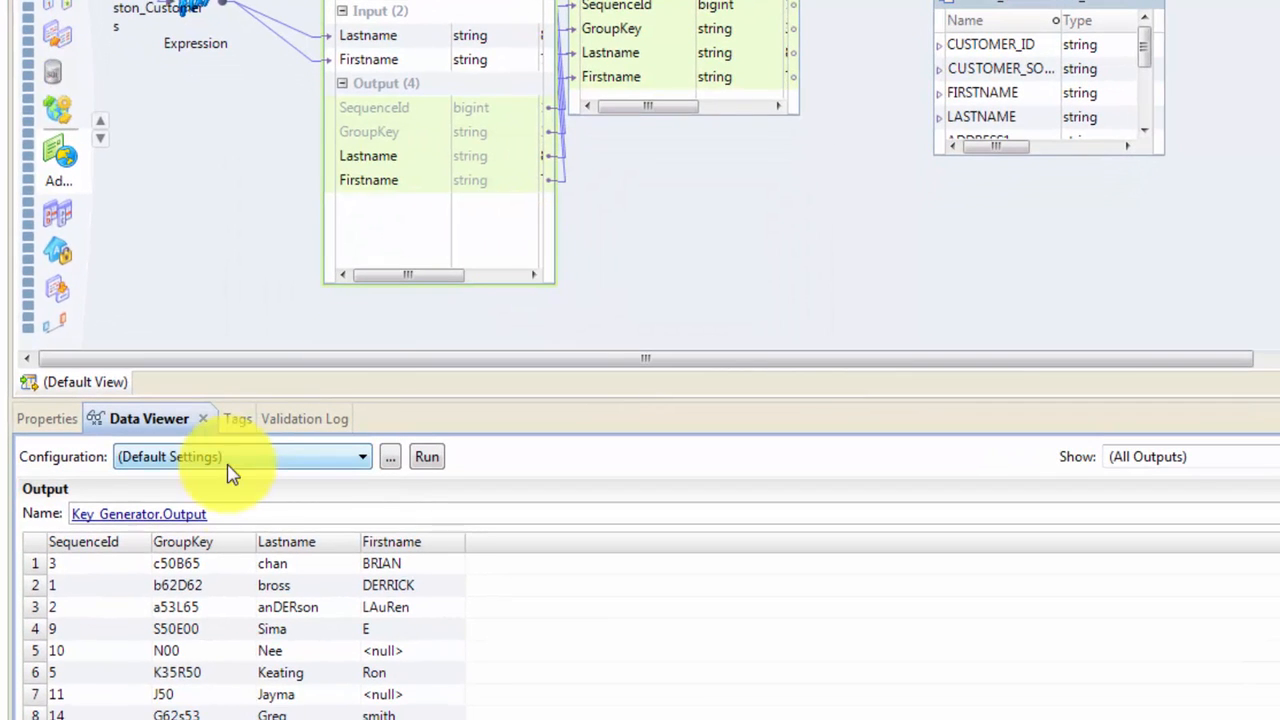
click(185, 566)
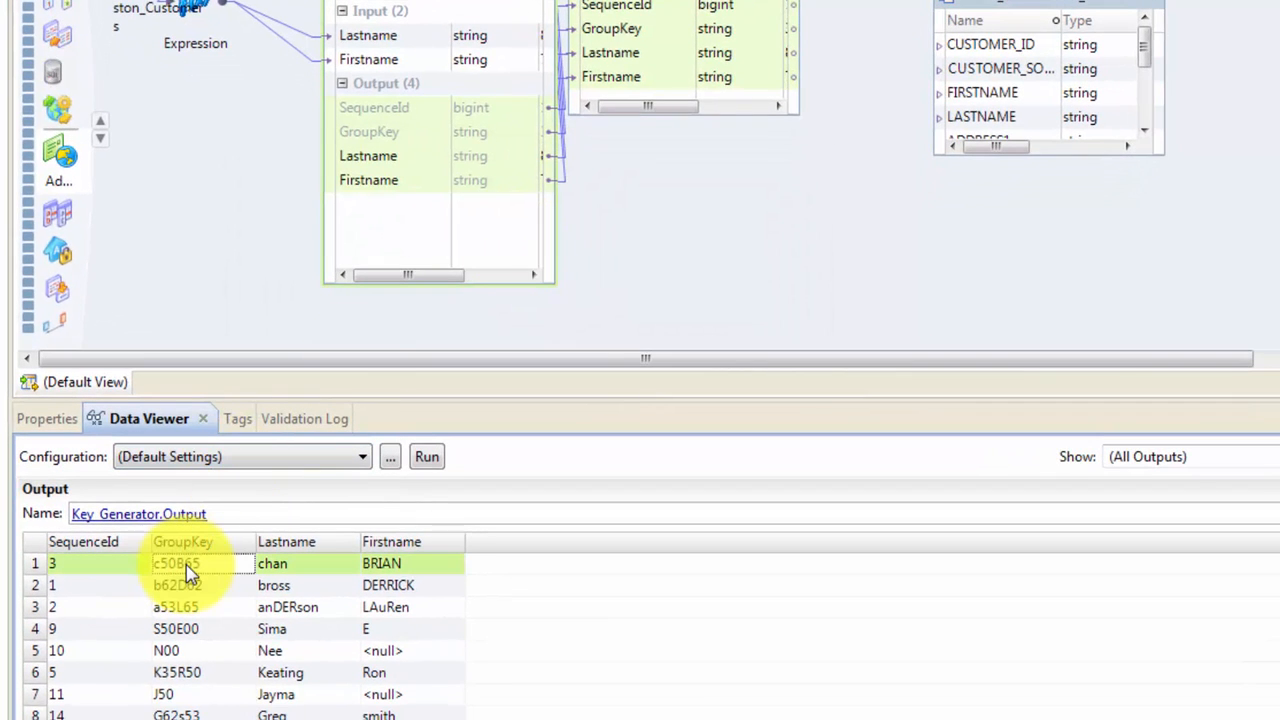
click(185, 585)
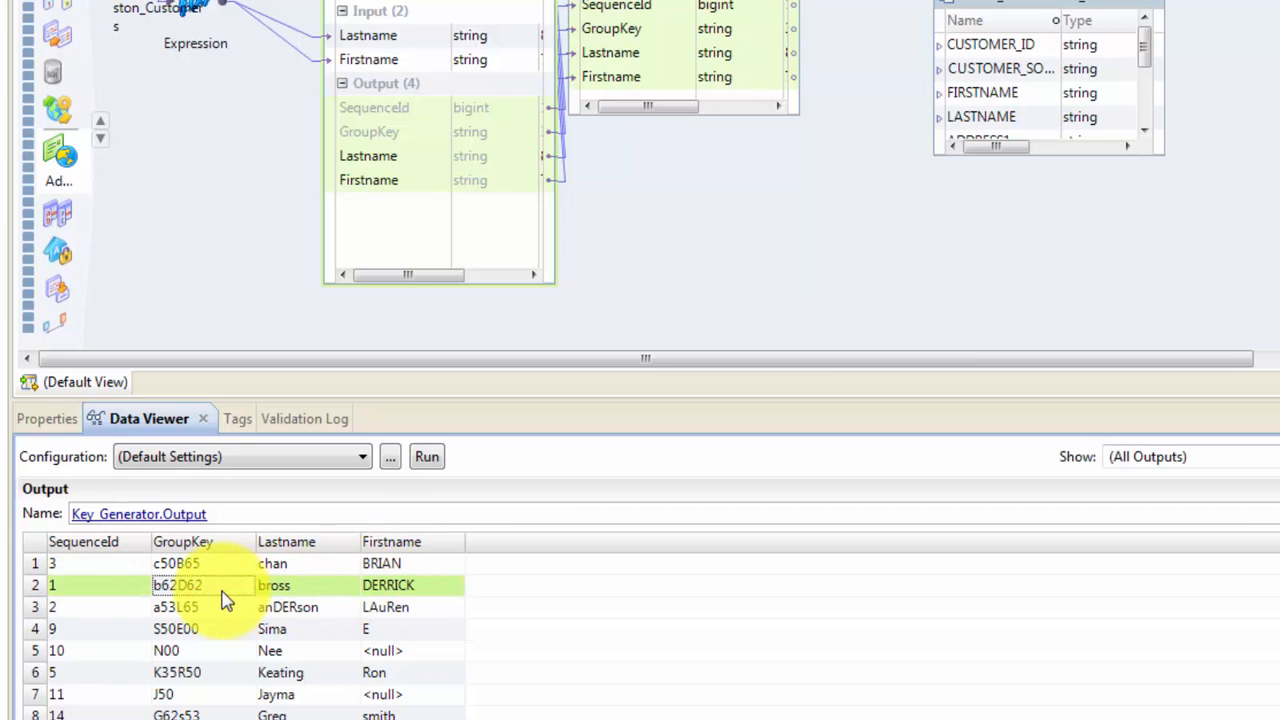
drag(749, 14, 970, 91)
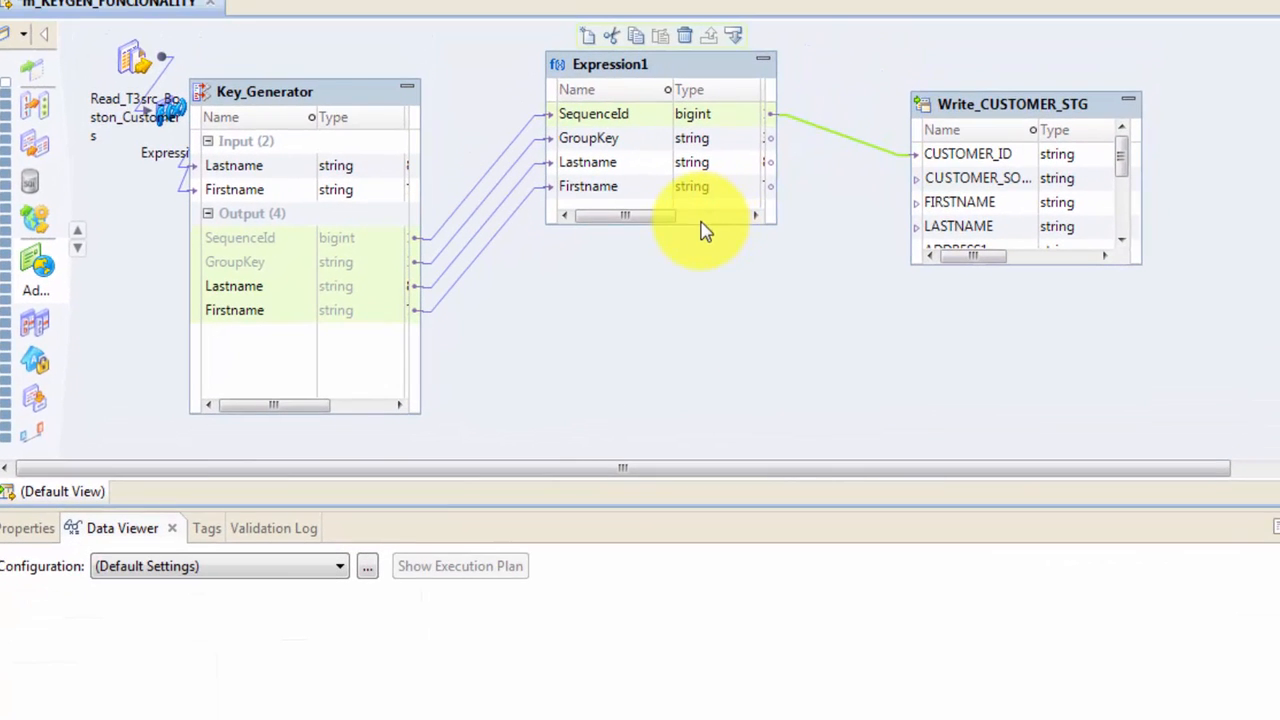
Connect Expression1's Firstname and Lastname to Write_CUSTOMER_STG's FIRSTNAME and LASTNAME.
drag(699, 225, 699, 276)
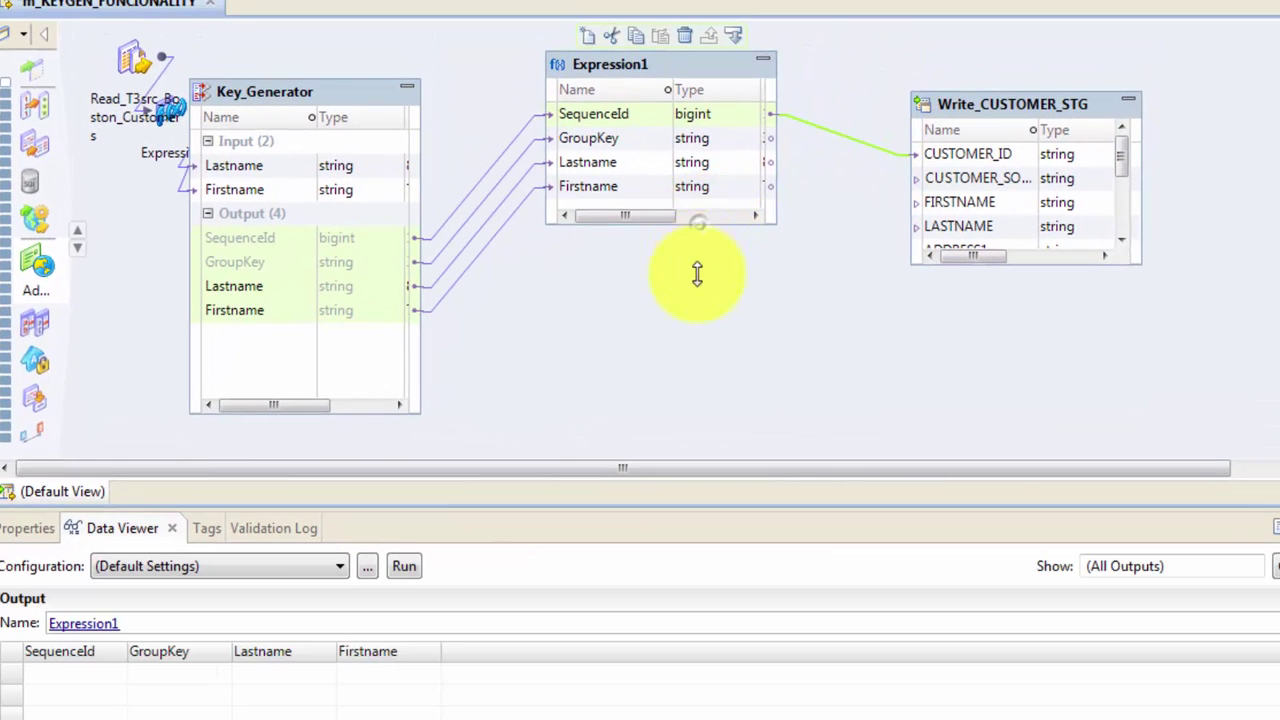
click(287, 105)
drag(287, 105, 306, 62)
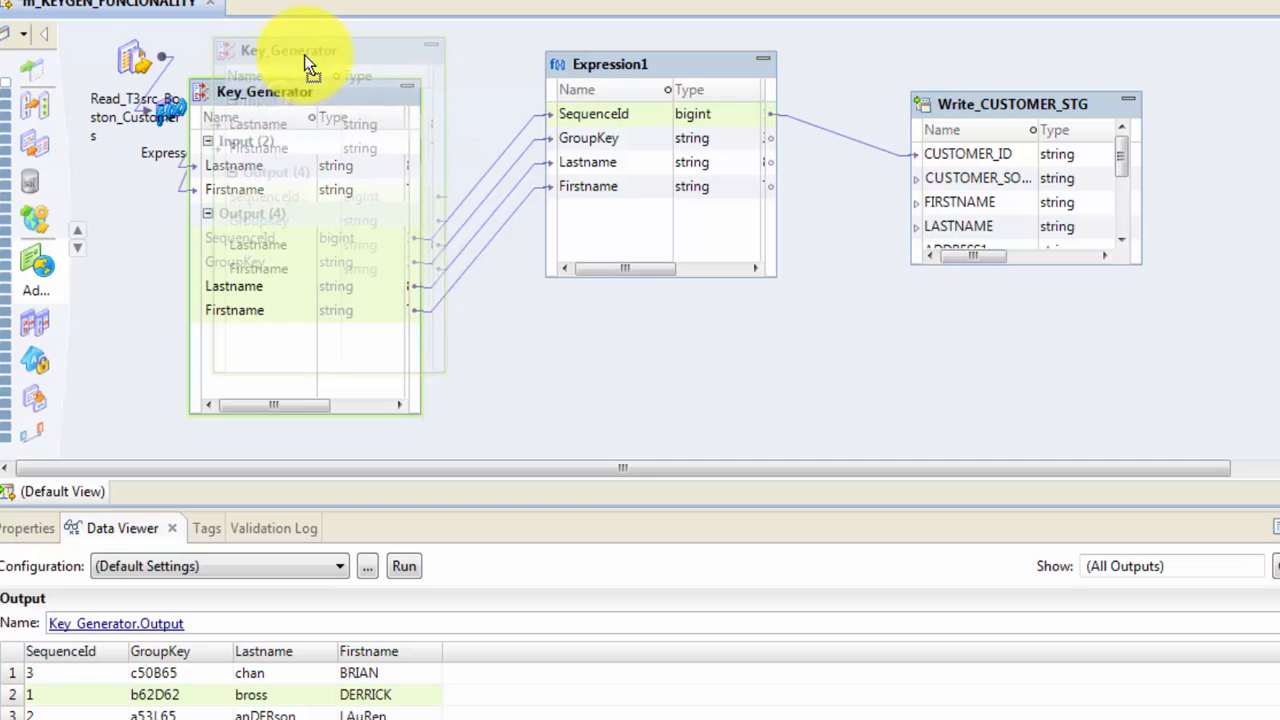
click(693, 140)
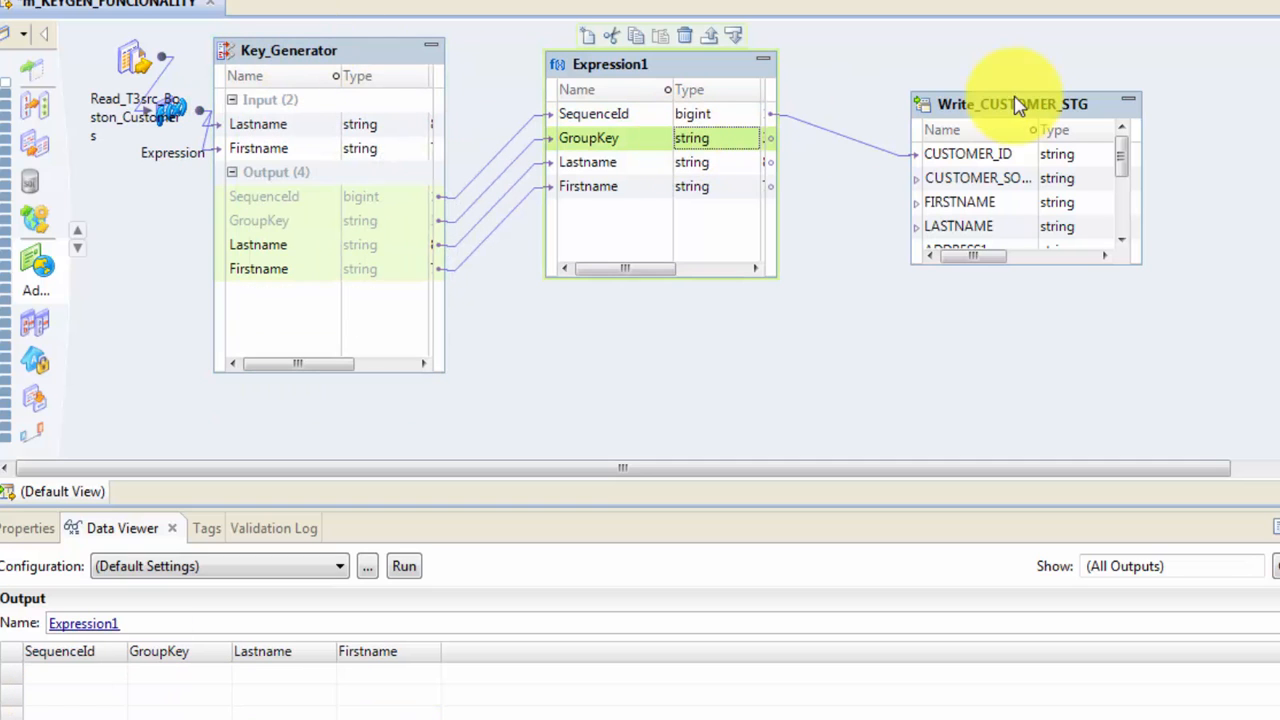
mouse_move(1017, 110)
mouse_down()
mouse_move(980, 184)
mouse_move(983, 37)
mouse_up()
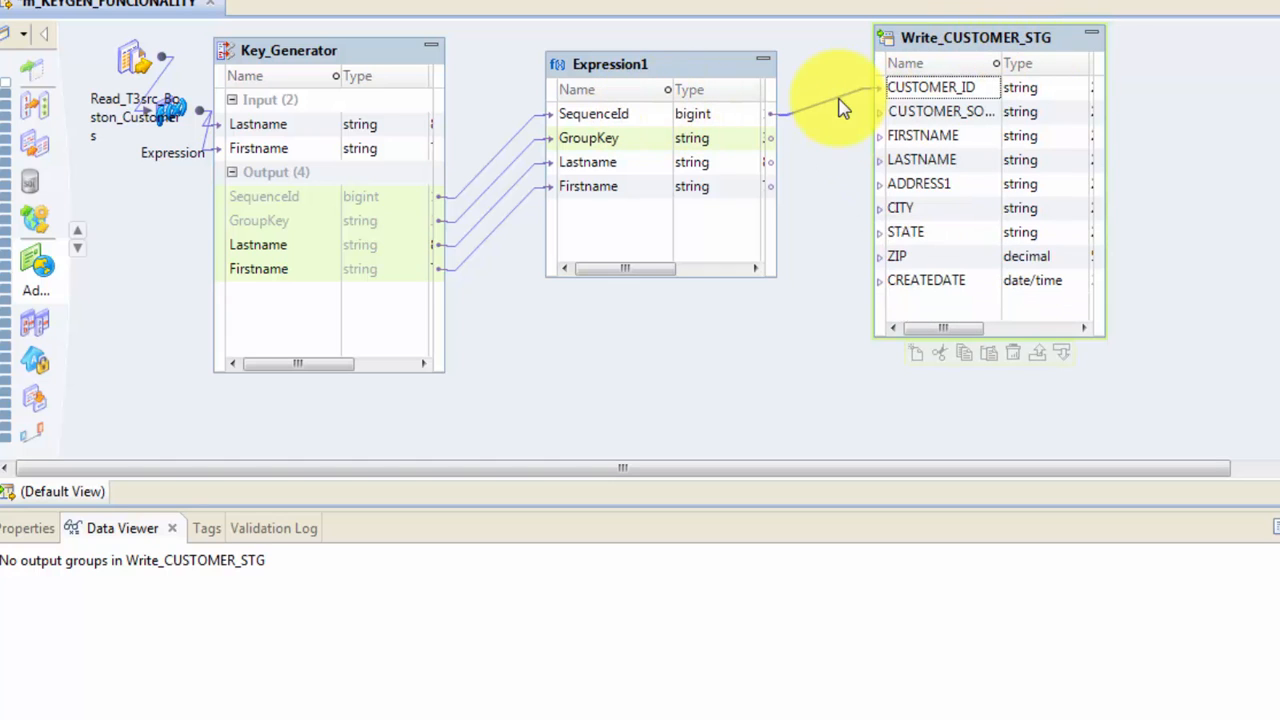
click(843, 108)
click(700, 140)
click(645, 165)
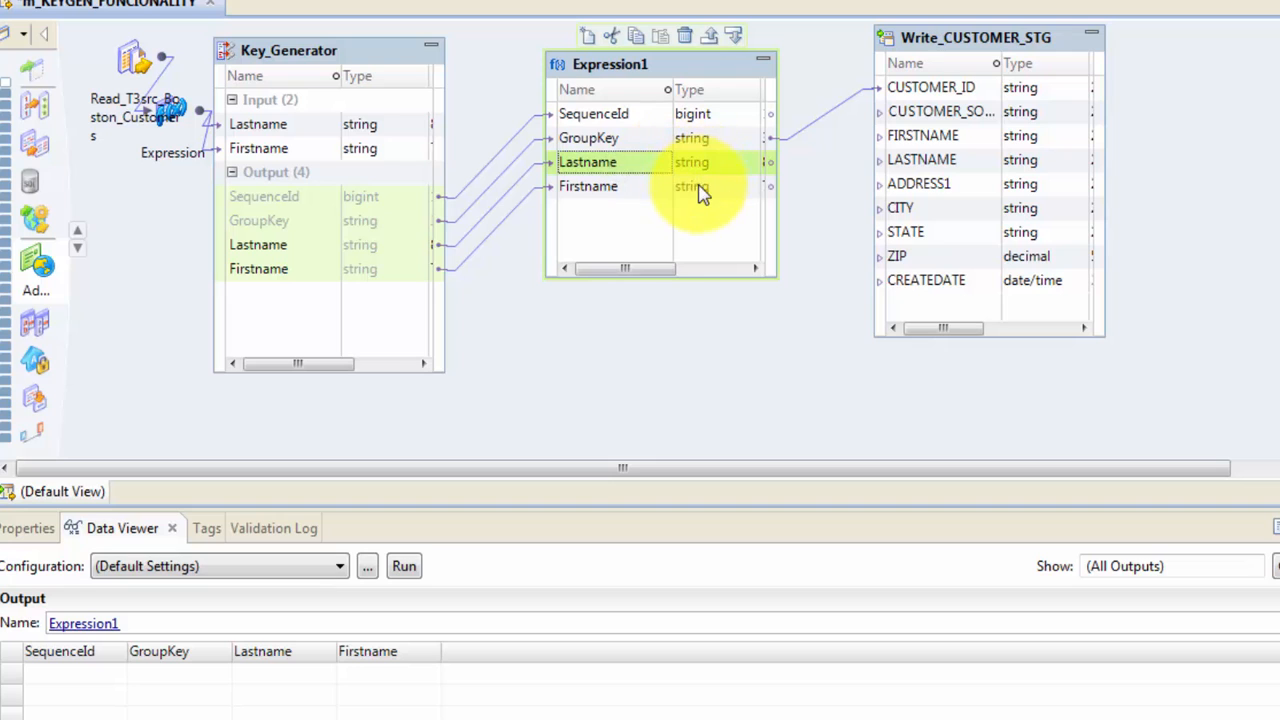
drag(705, 188, 923, 138)
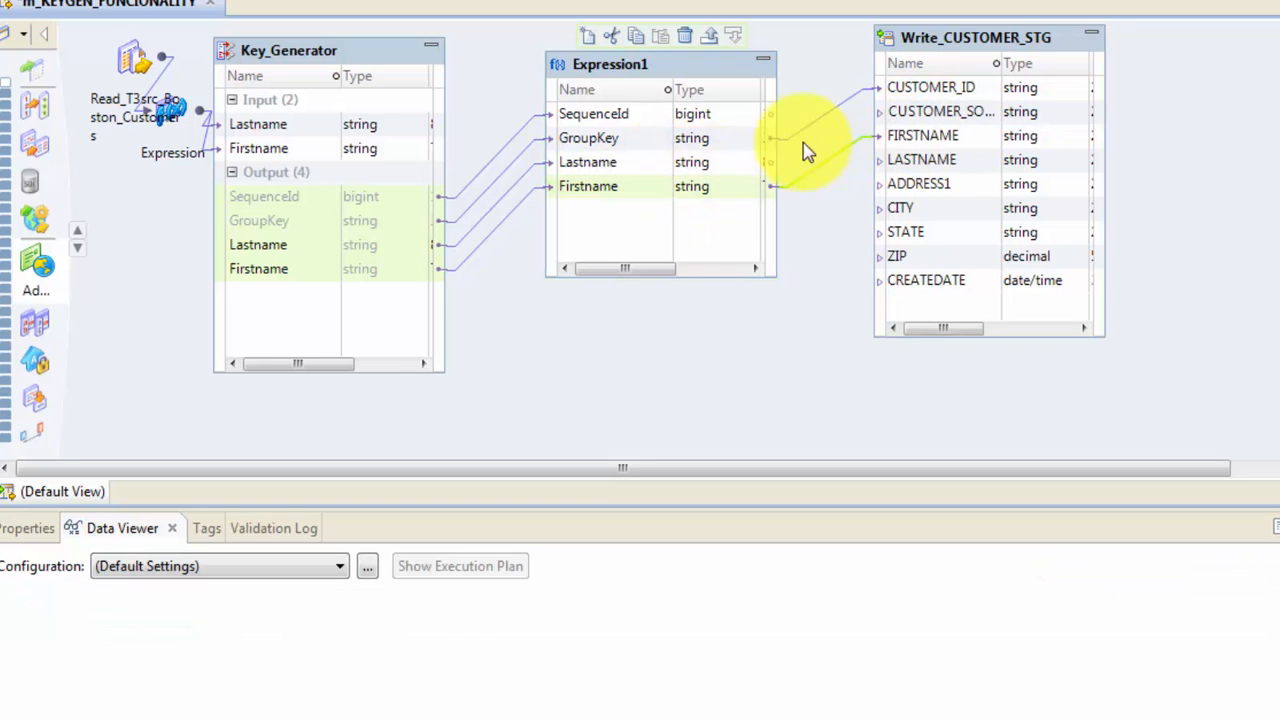
click(701, 166)
drag(703, 175, 924, 162)
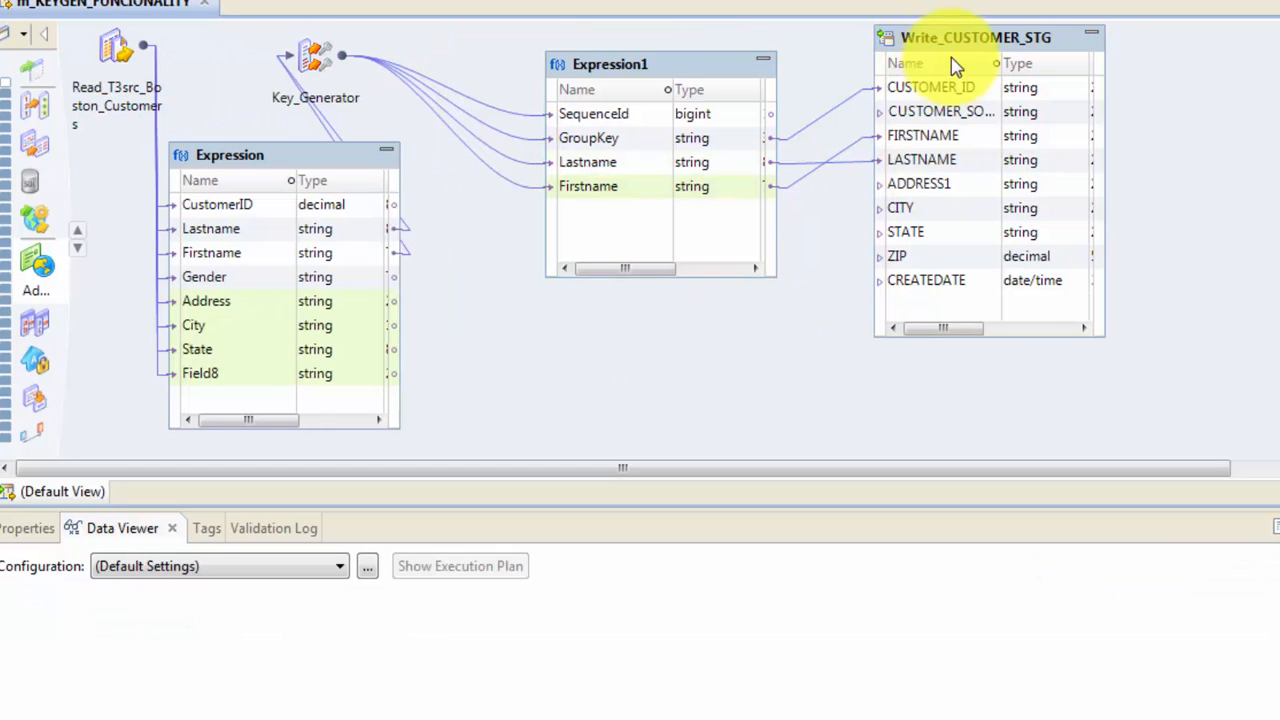
Expand Key_Generator and arrange all transformations in one compact left-to-right row.
mouse_move(963, 46)
mouse_down()
mouse_move(1005, 40)
mouse_move(1028, 90)
mouse_up()
drag(608, 133, 798, 153)
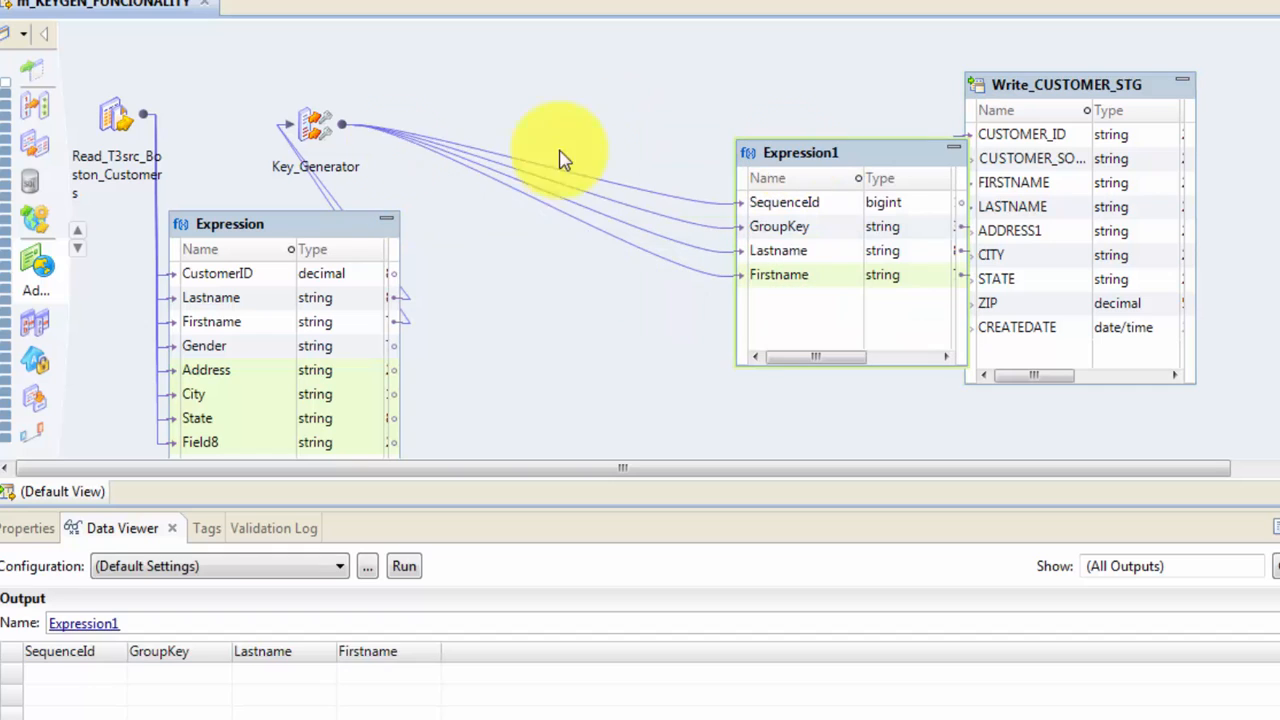
mouse_move(315, 125)
mouse_down()
mouse_move(551, 183)
mouse_move(555, 173)
mouse_up()
double_click(551, 173)
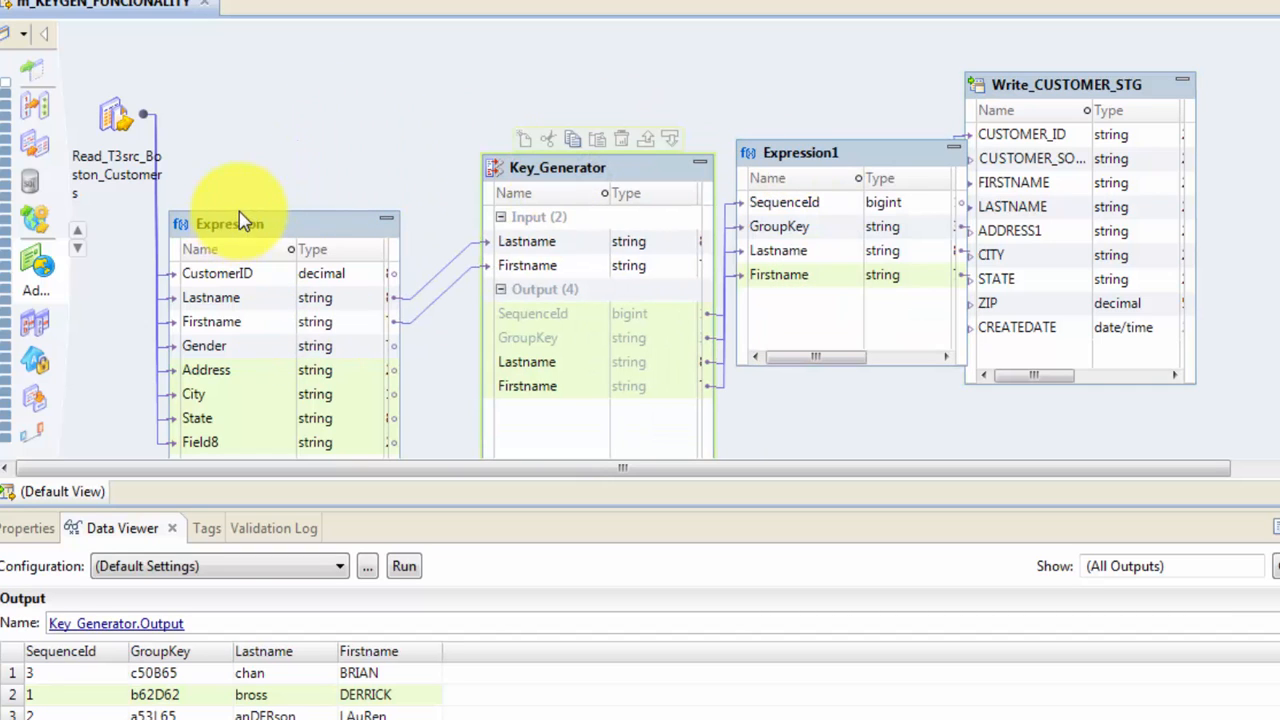
click(240, 213)
drag(240, 213, 179, 90)
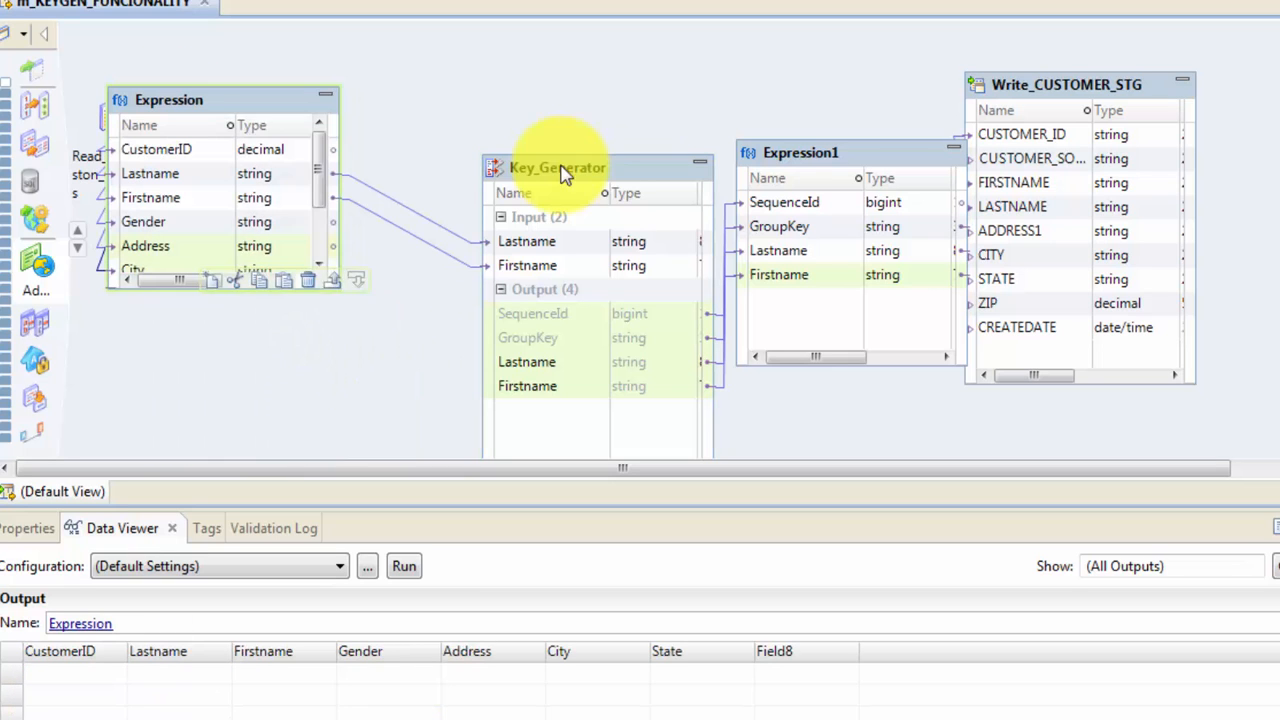
drag(561, 172, 305, 80)
drag(800, 152, 618, 90)
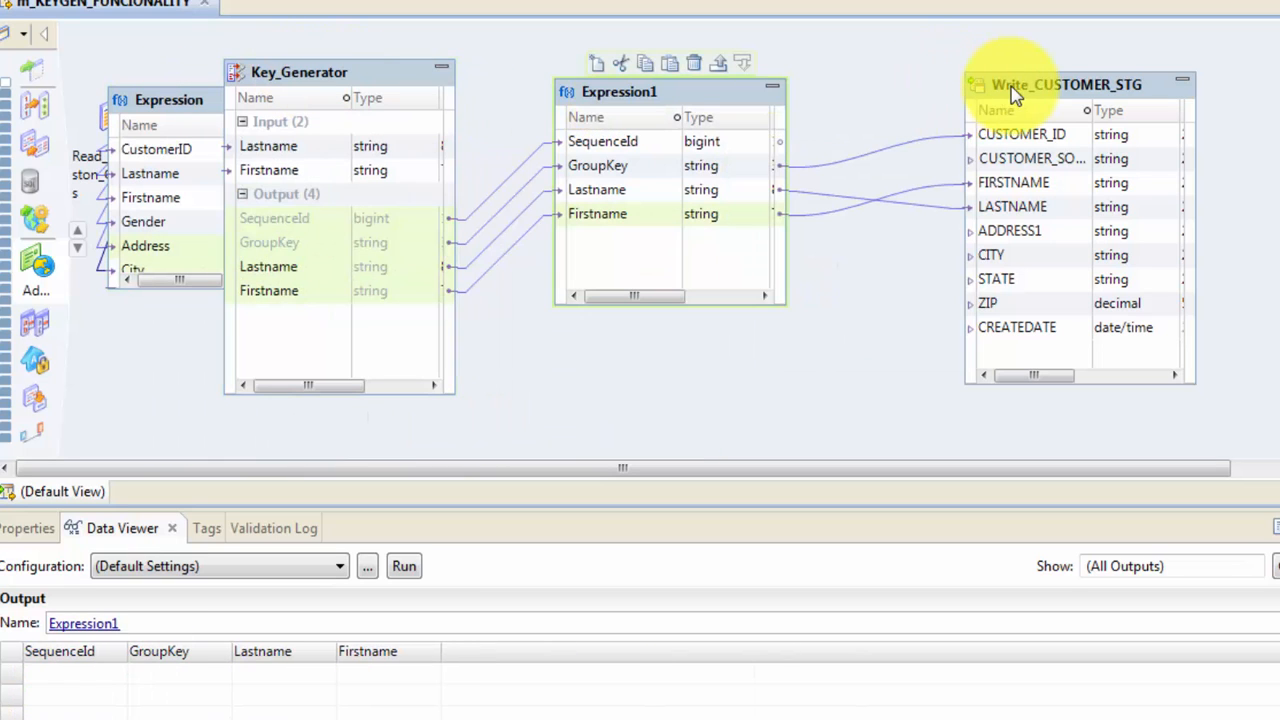
Validate the mapping with no problems found, then run it.
drag(1010, 85, 992, 78)
right_click(850, 75)
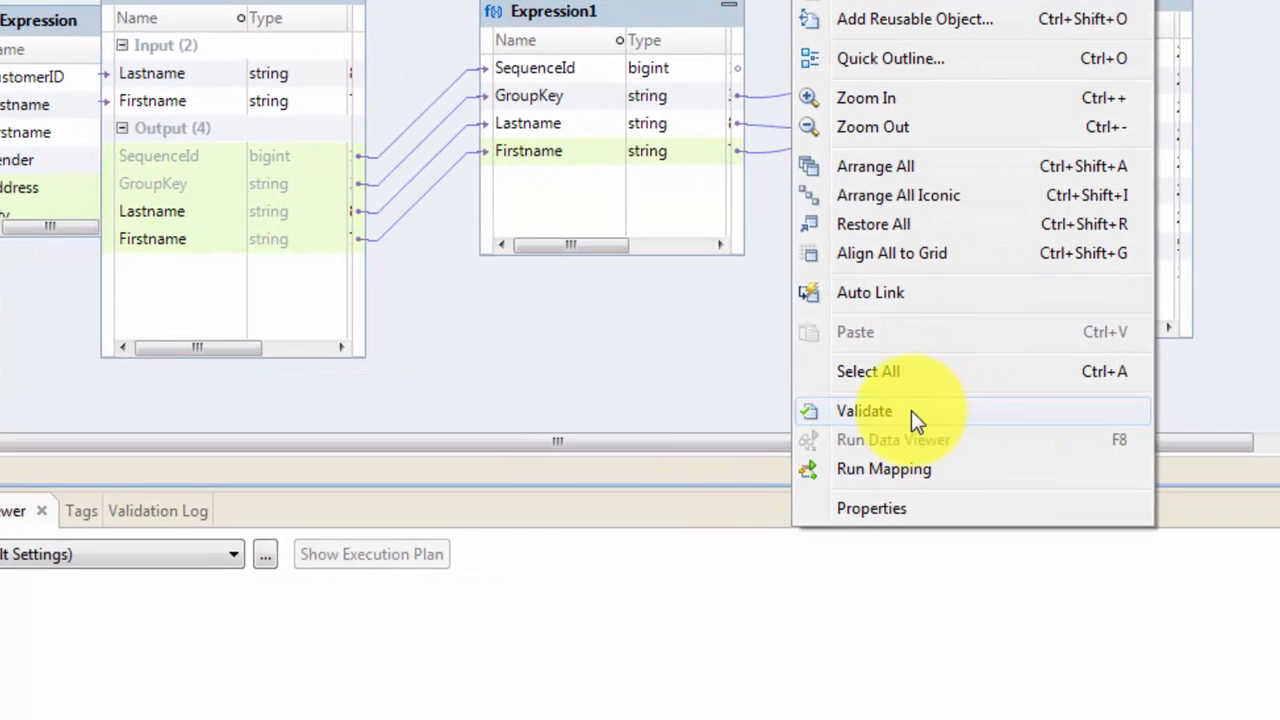
click(930, 438)
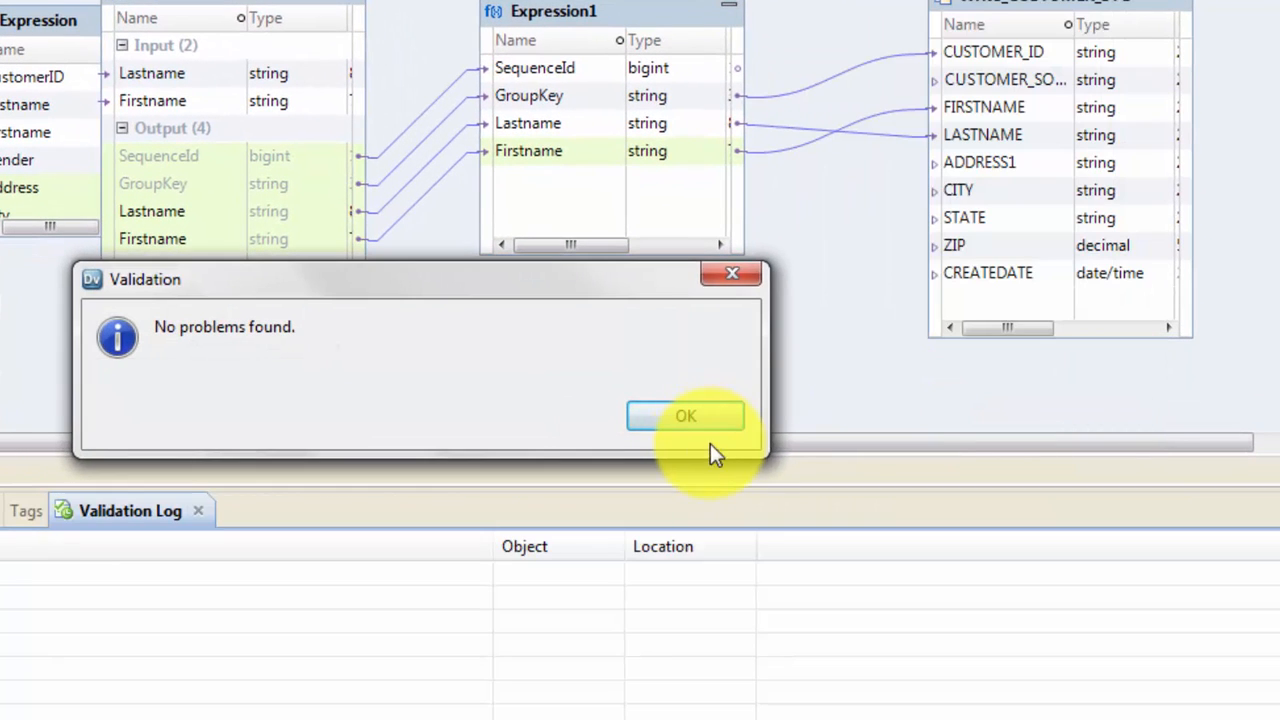
click(682, 420)
right_click(437, 290)
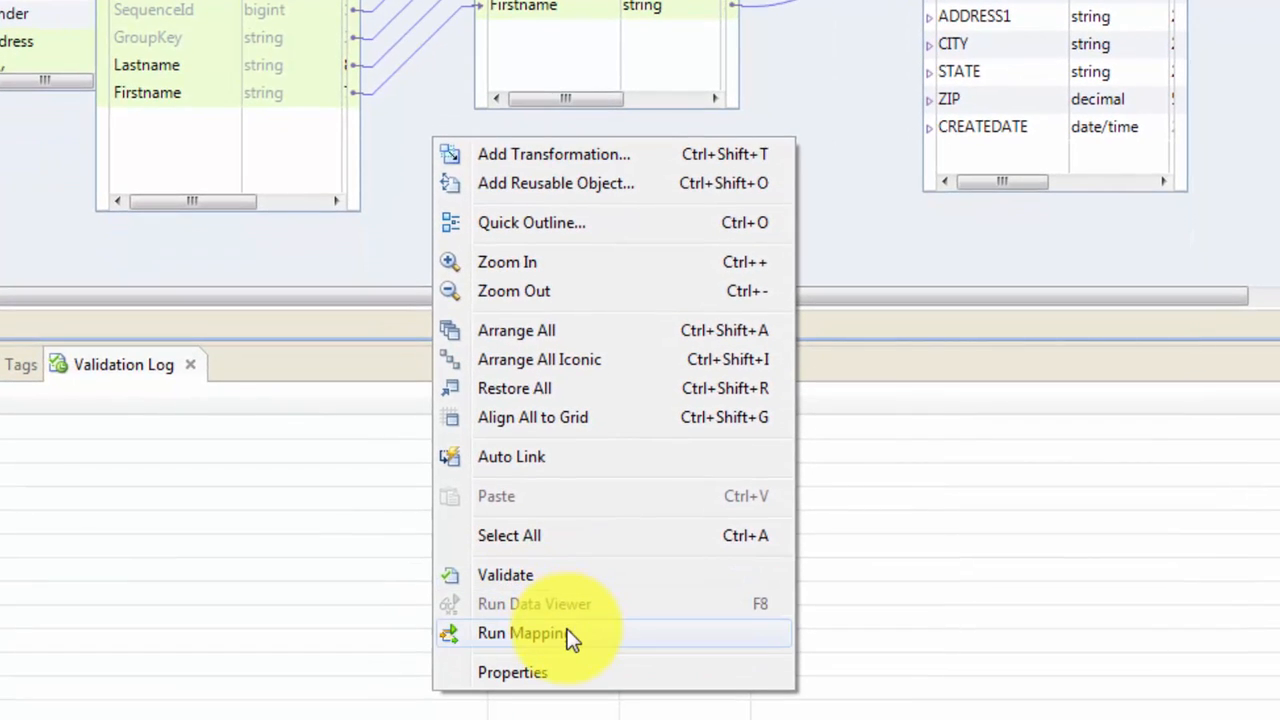
click(570, 637)
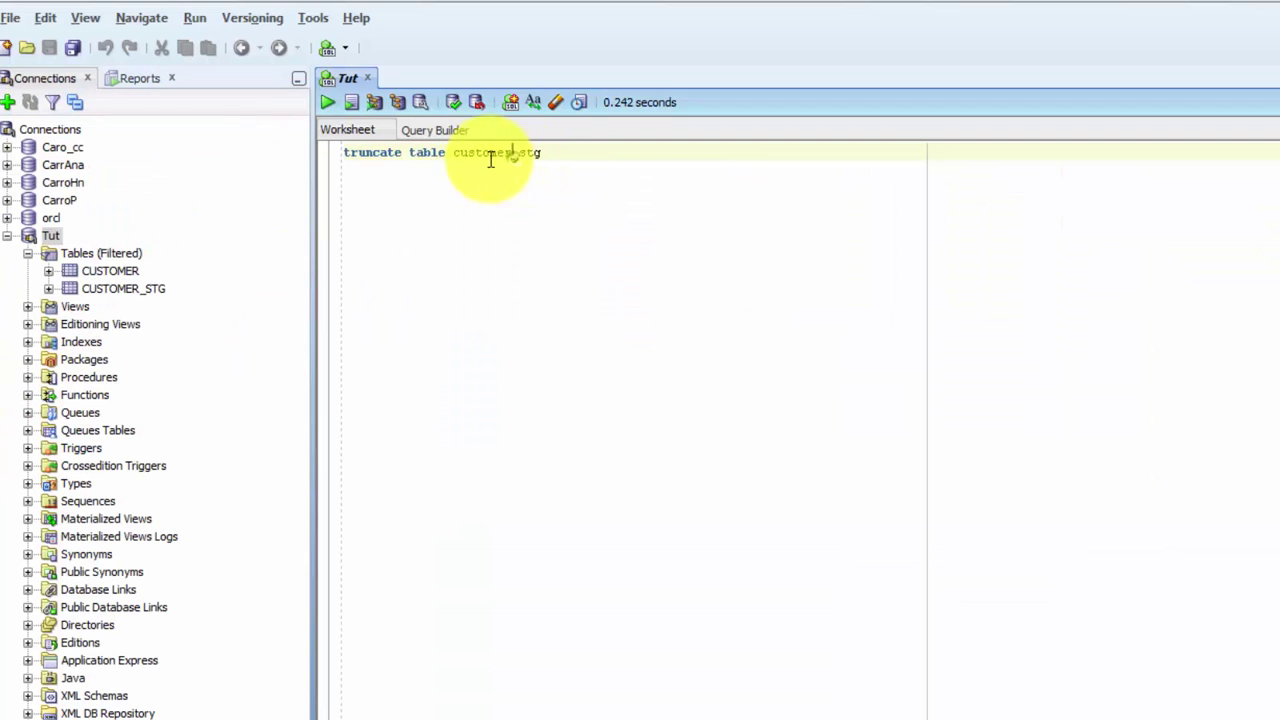
Run Select * from customer_stg in SQL Developer and reveal the results.
drag(452, 152, 309, 150)
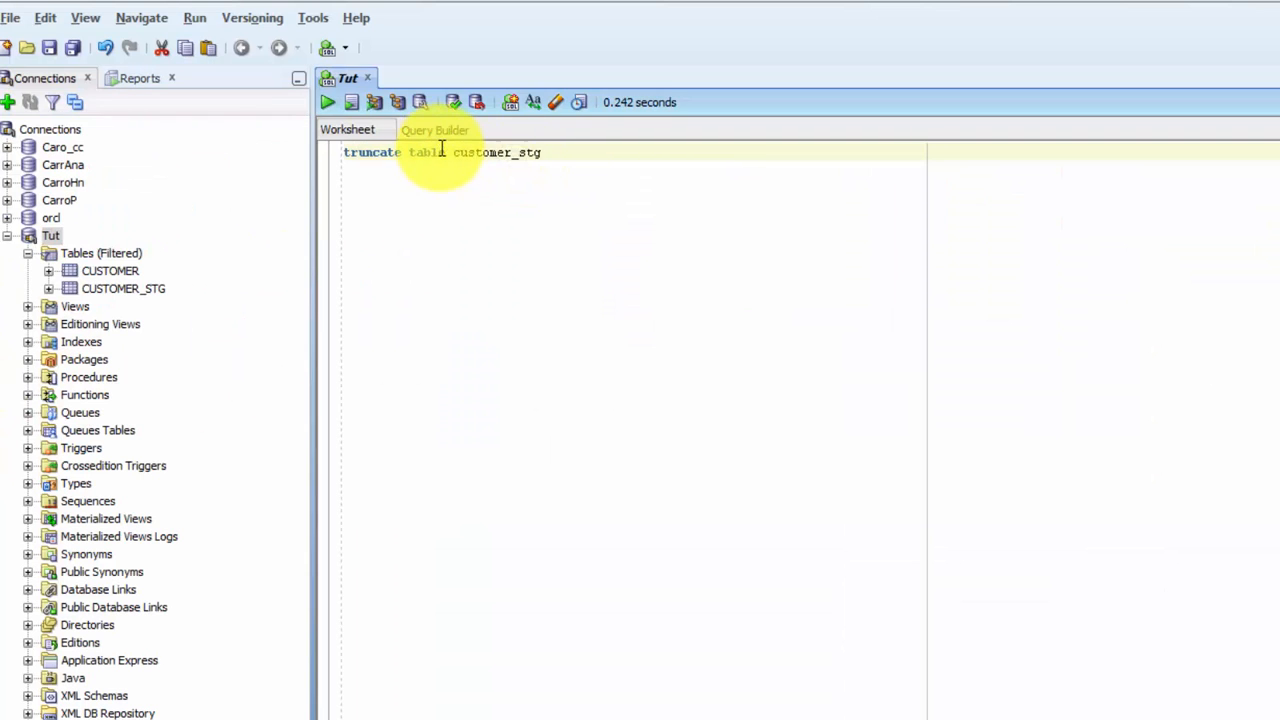
key(BackSpace)
text(Select )
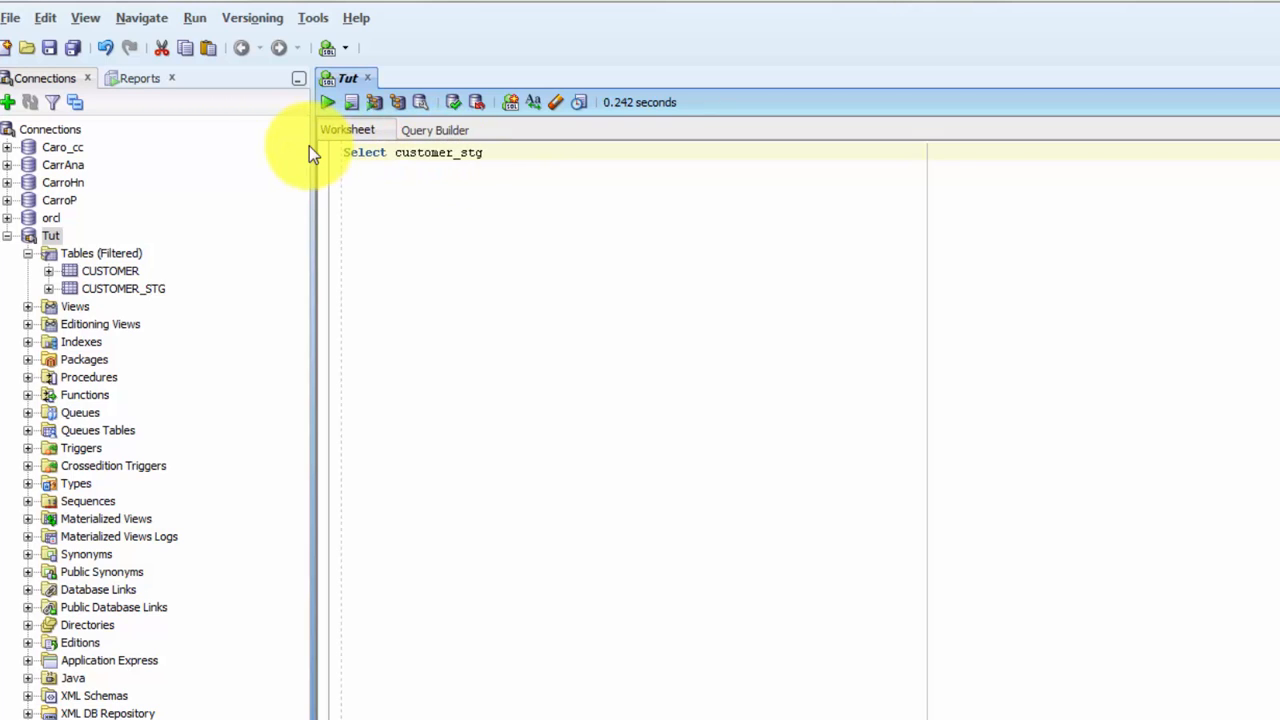
text(* from)
drag(567, 148, 339, 148)
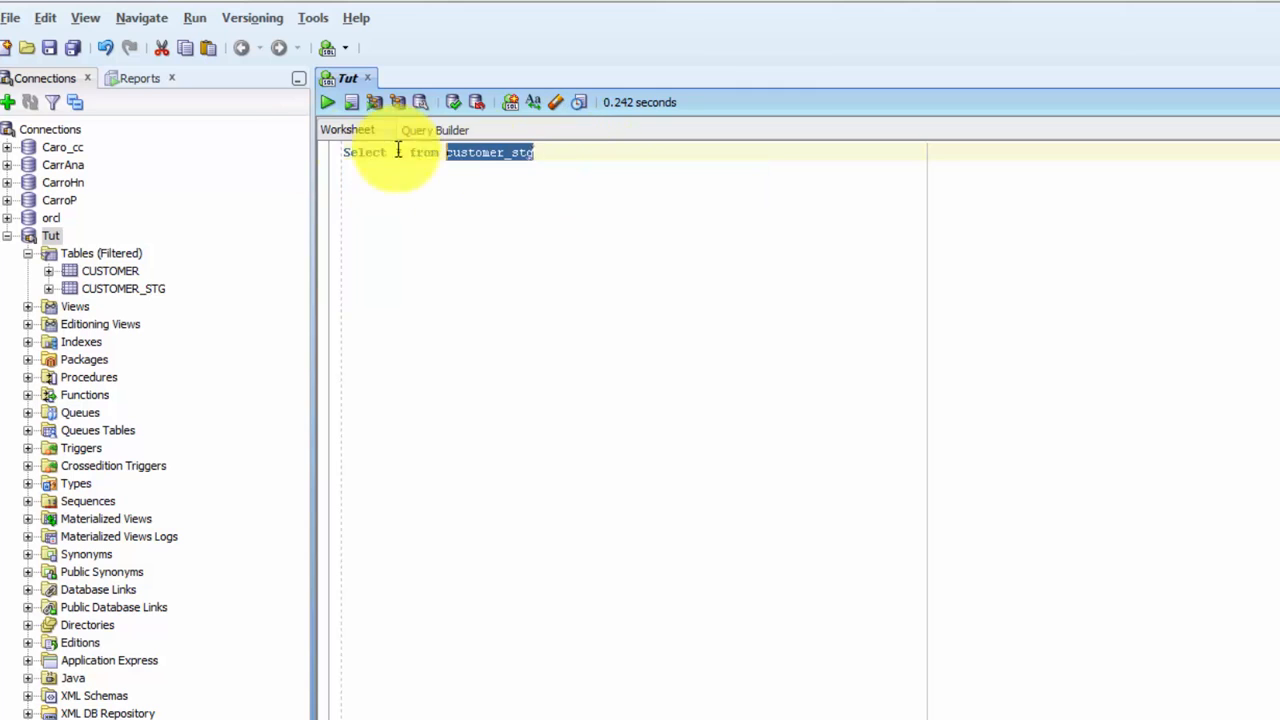
click(329, 103)
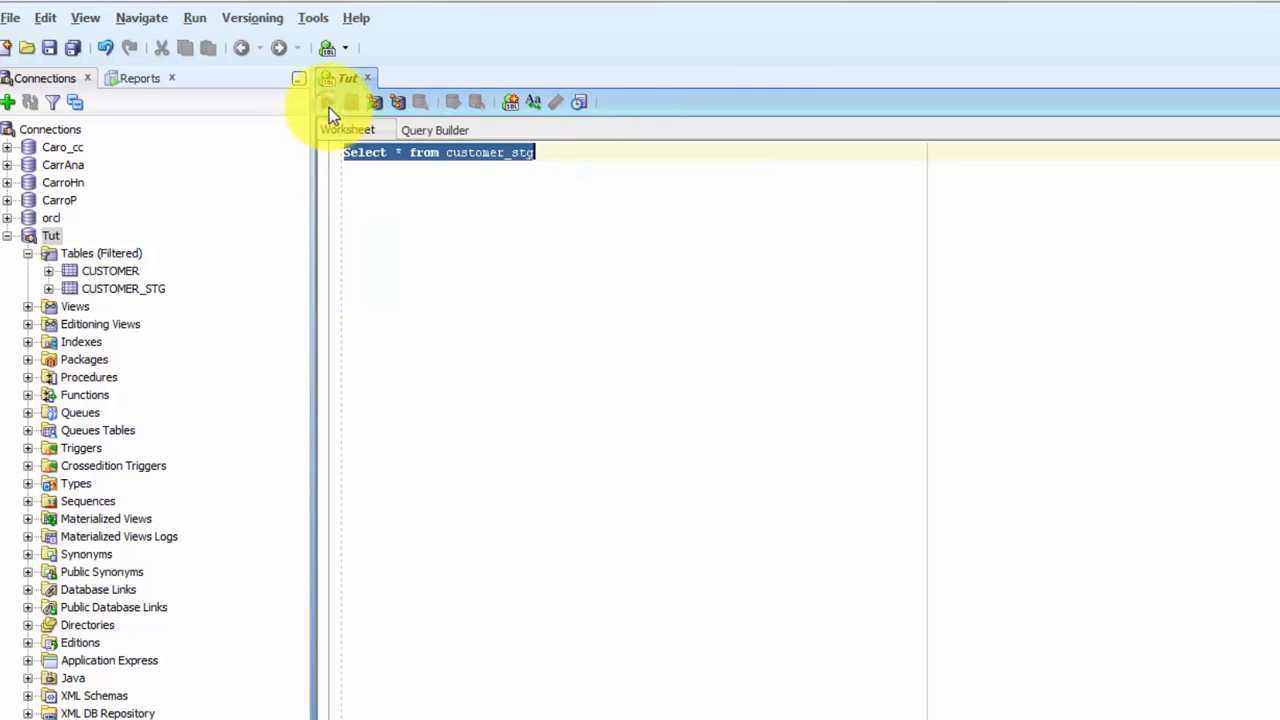
drag(740, 715, 720, 457)
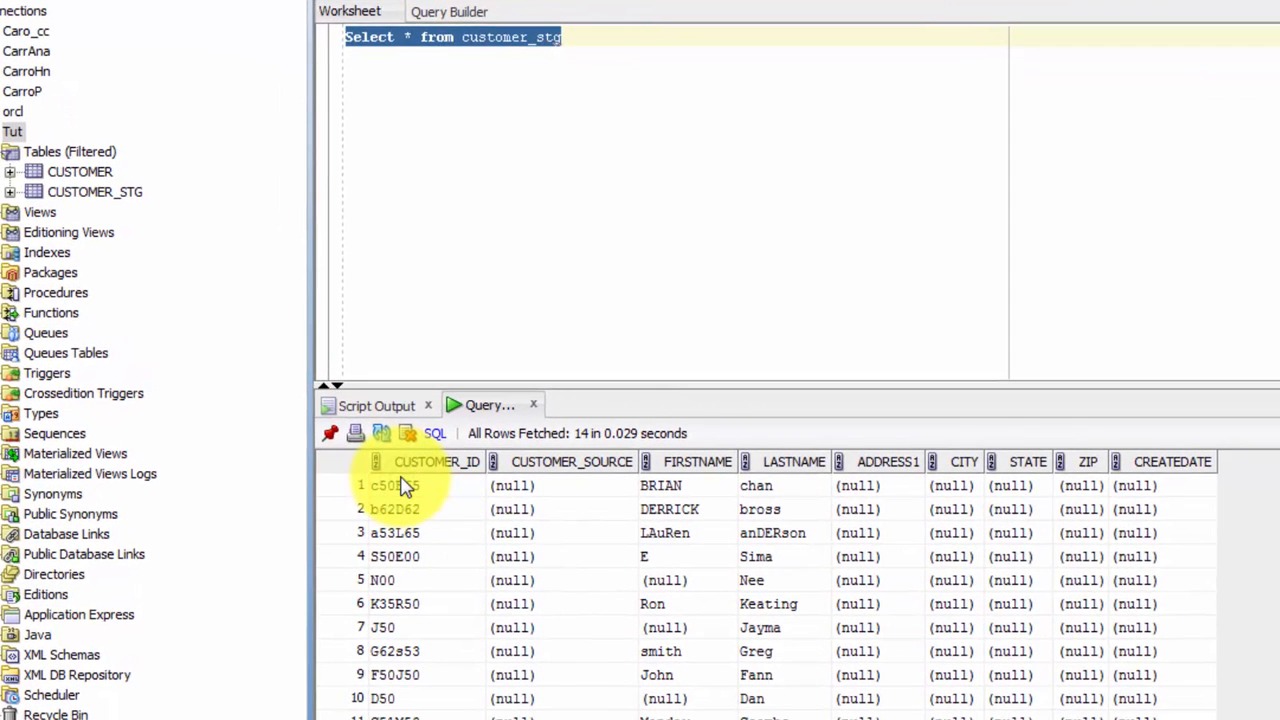
double_click(401, 487)
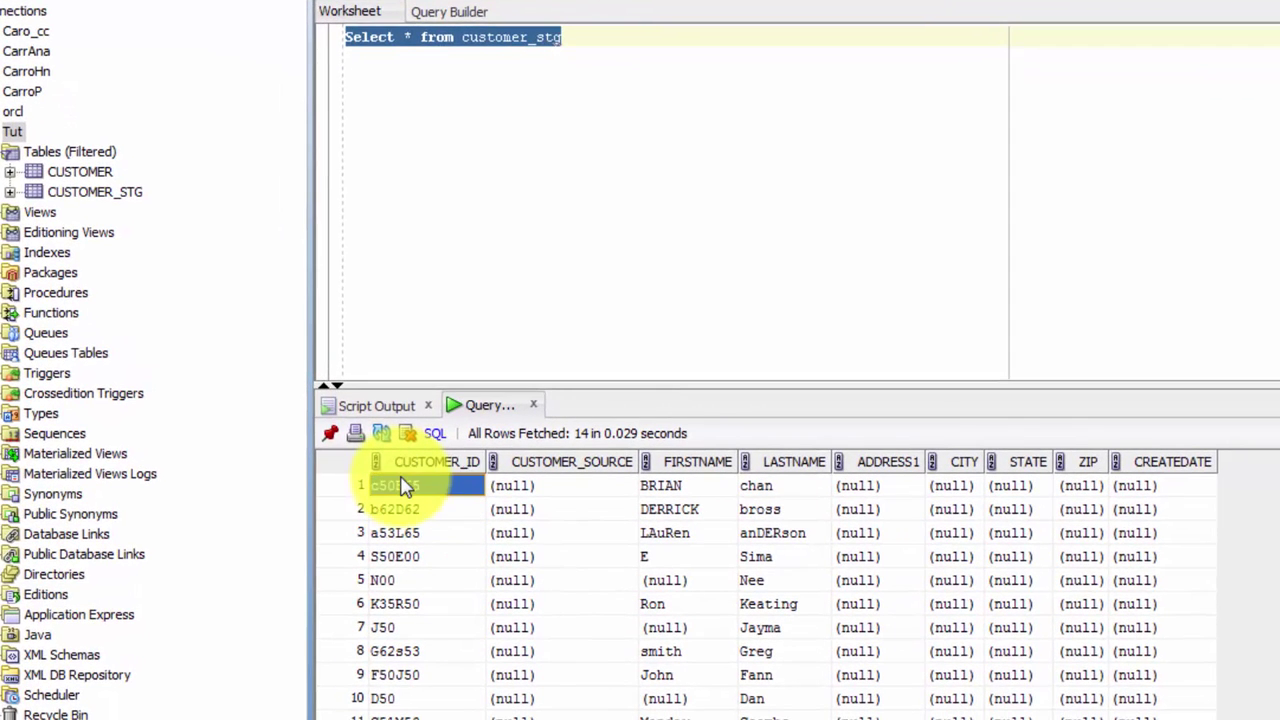
click(684, 487)
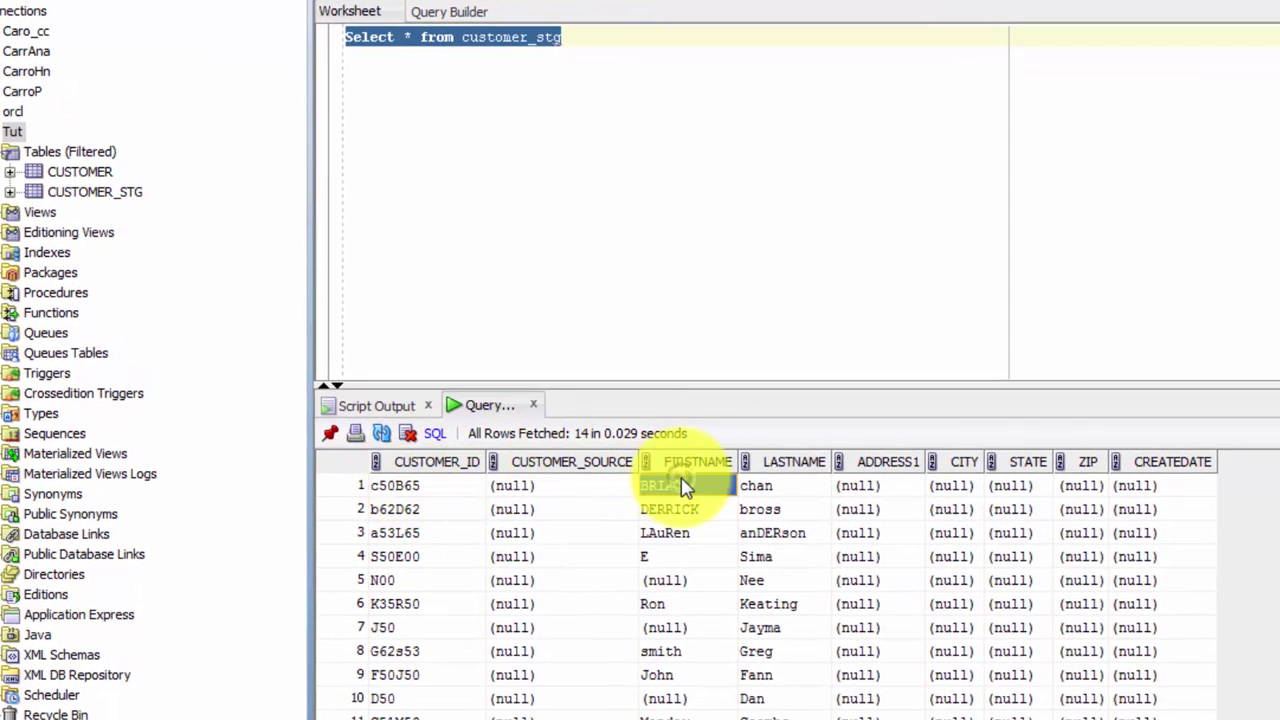
click(420, 487)
key(shift+Right)
key(shift+Right)
key(shift+Right)
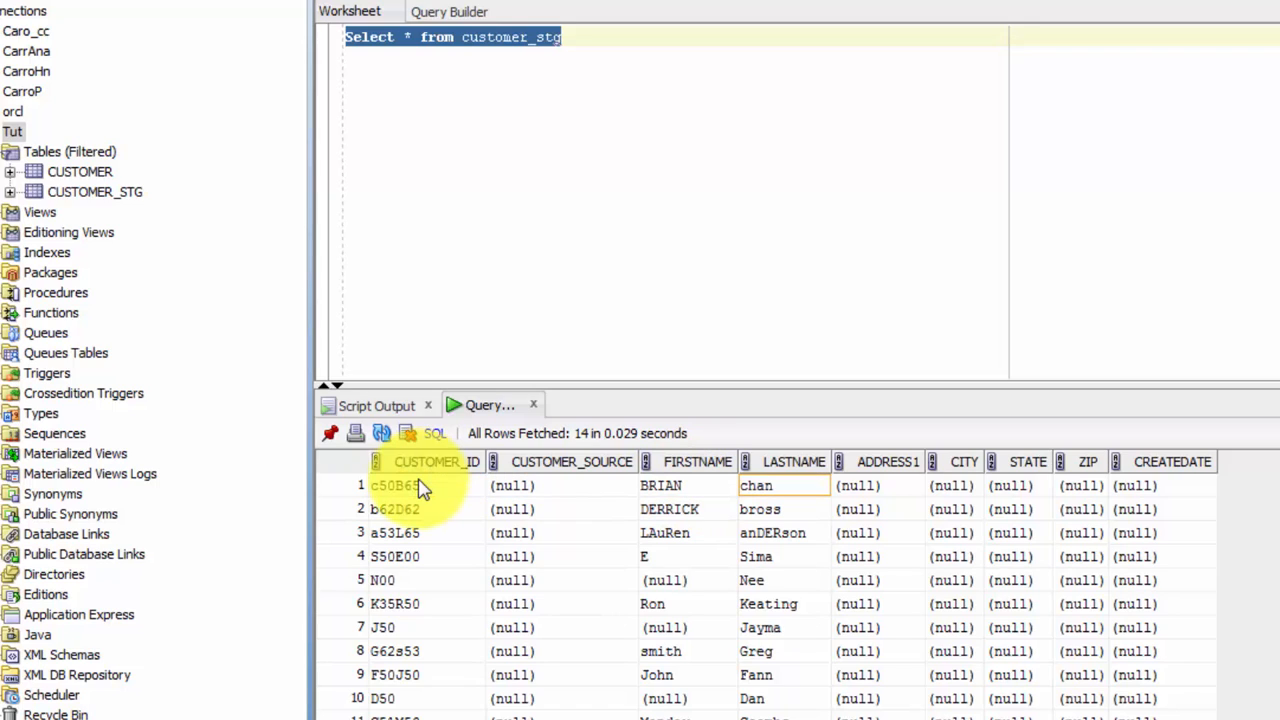
click(593, 42)
key(Return)
key(Return)
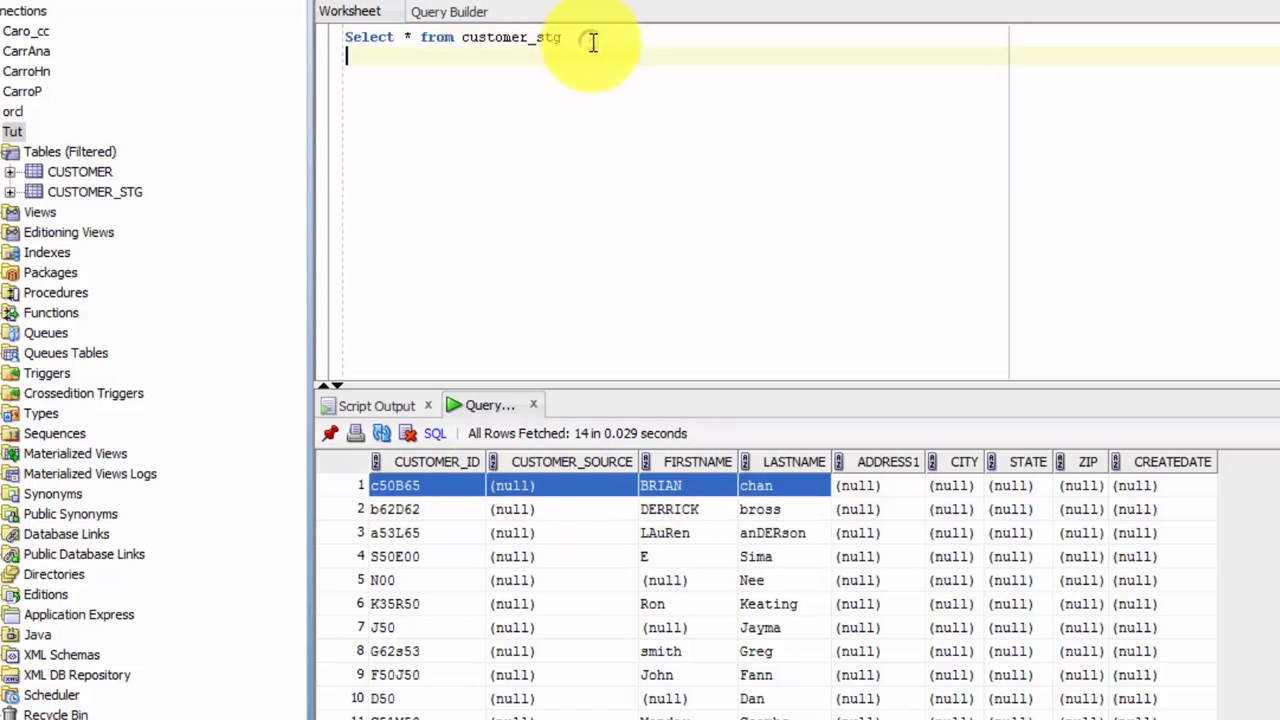
key(ctrl+v)
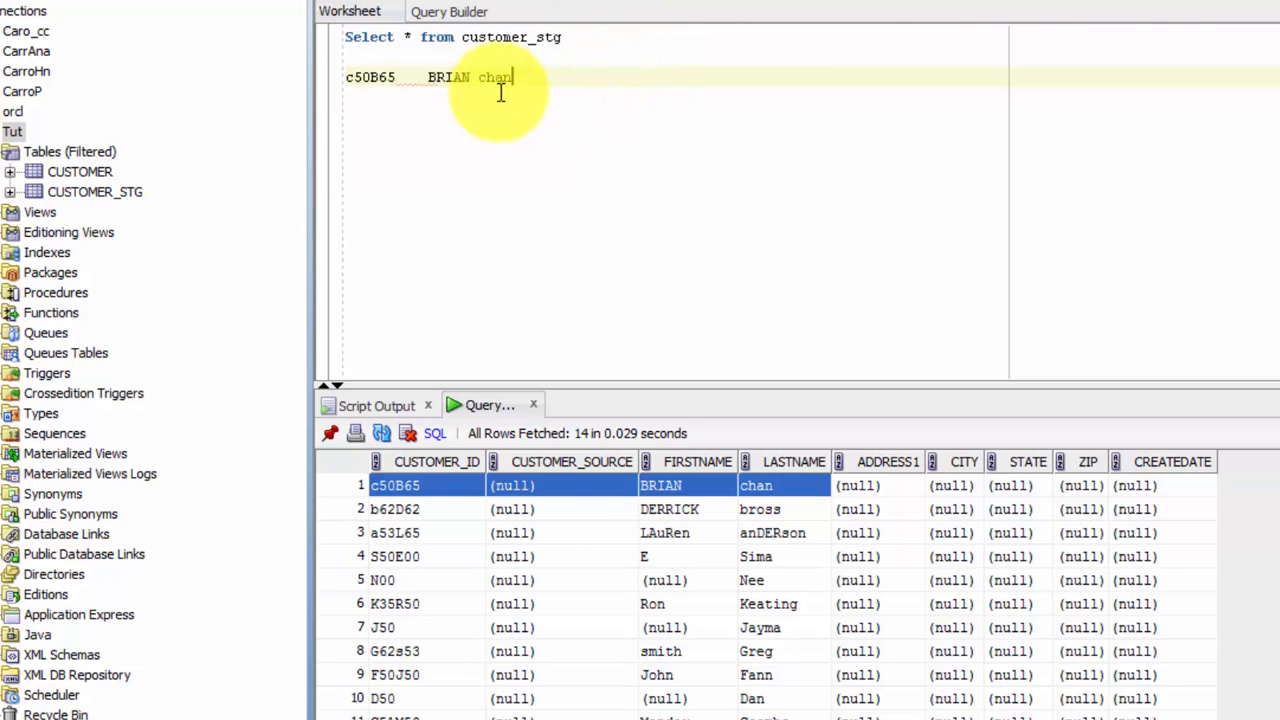
drag(398, 77, 345, 78)
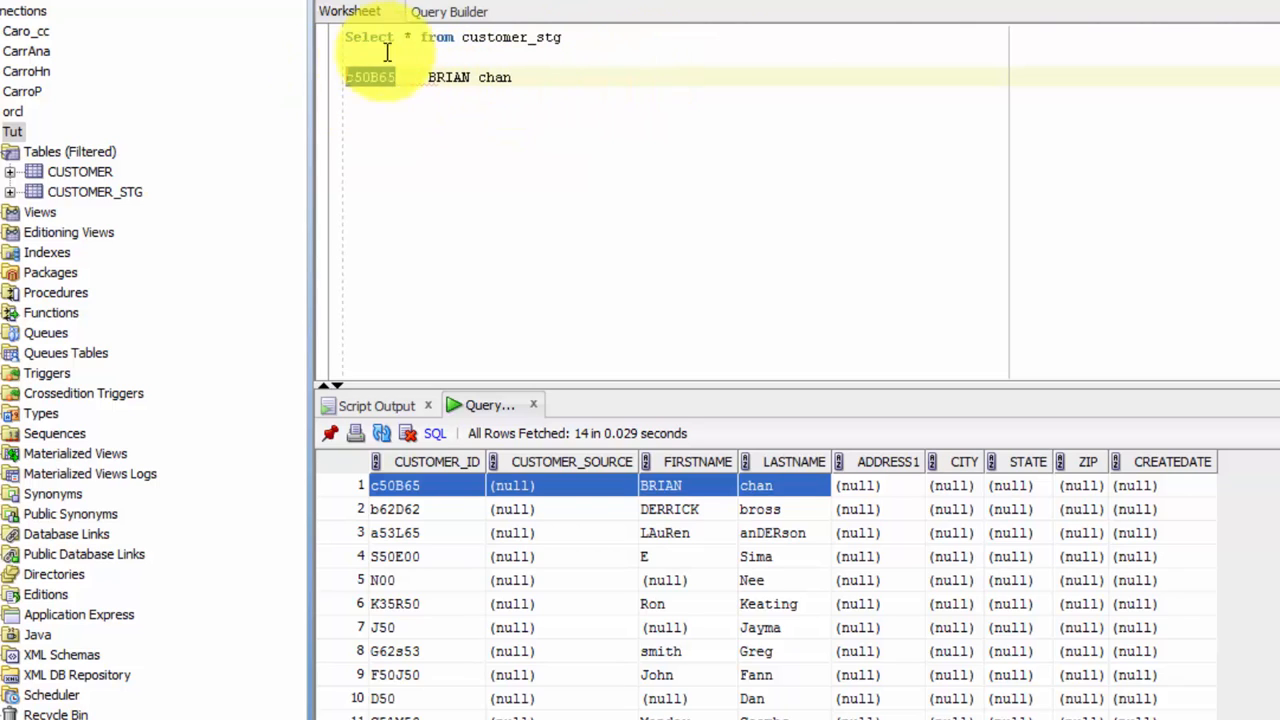
Execute truncate table customer_stg to empty the table.
key(Return)
key(Return)
text(truncate table)
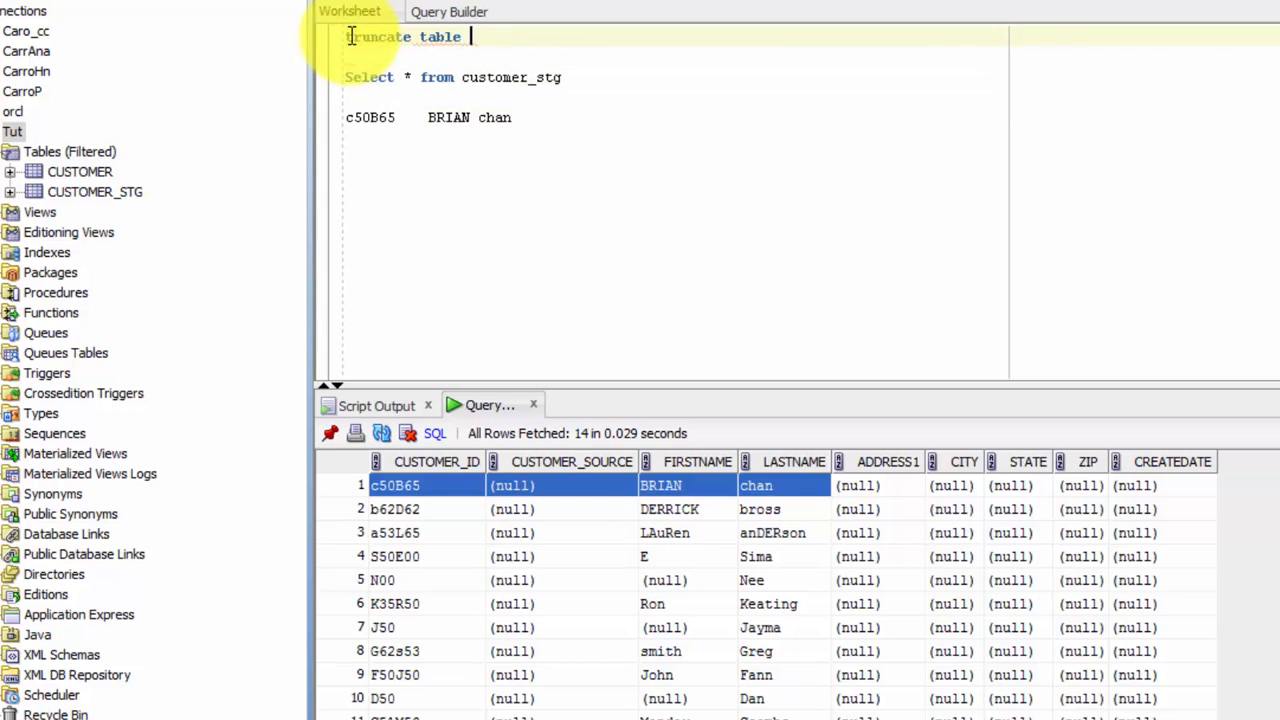
double_click(510, 77)
key(ctrl+c)
key(Up)
key(End)
key(ctrl+v)
key(ctrl+Return)
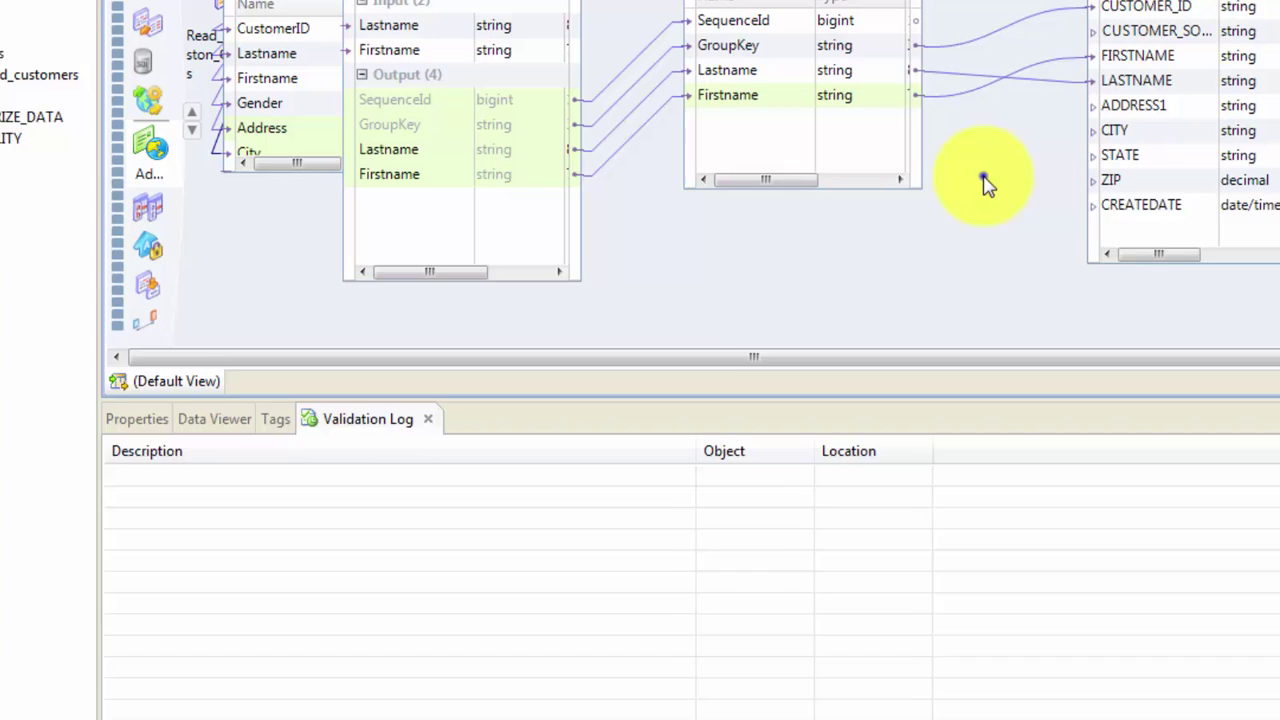
right_click(1080, 215)
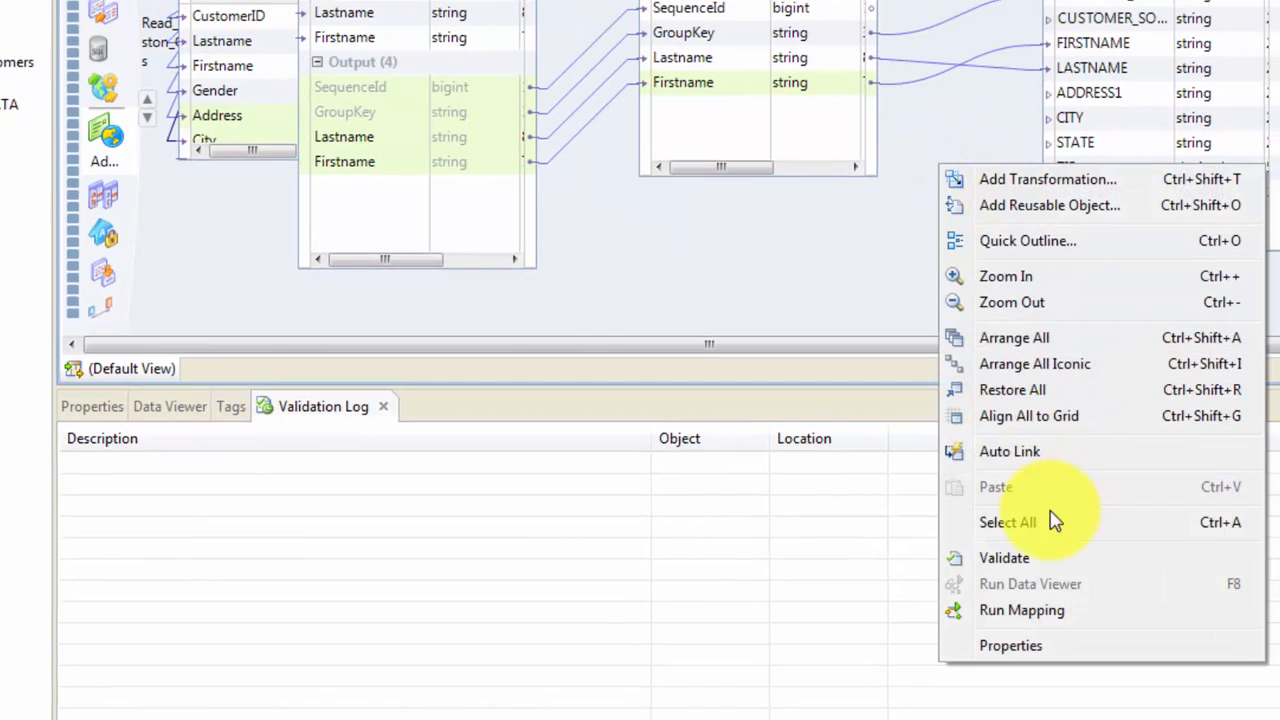
click(1035, 605)
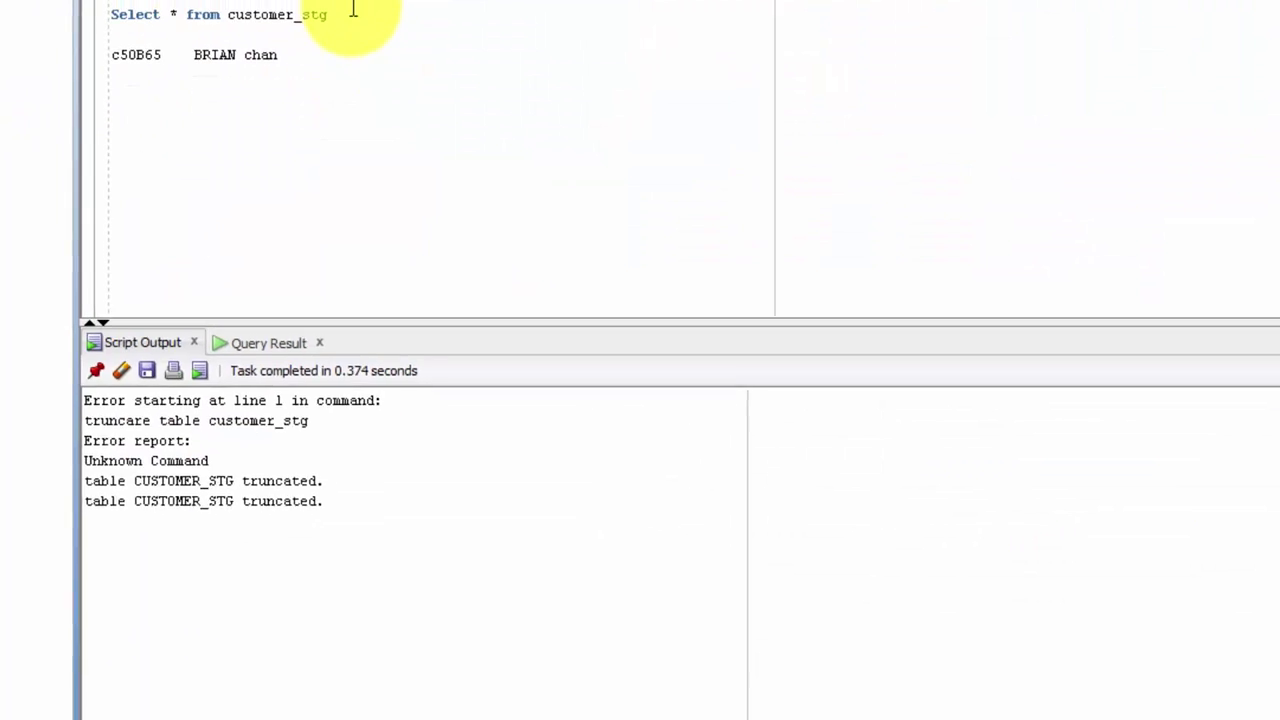
drag(353, 14, 118, 16)
right_click(123, 18)
click(169, 34)
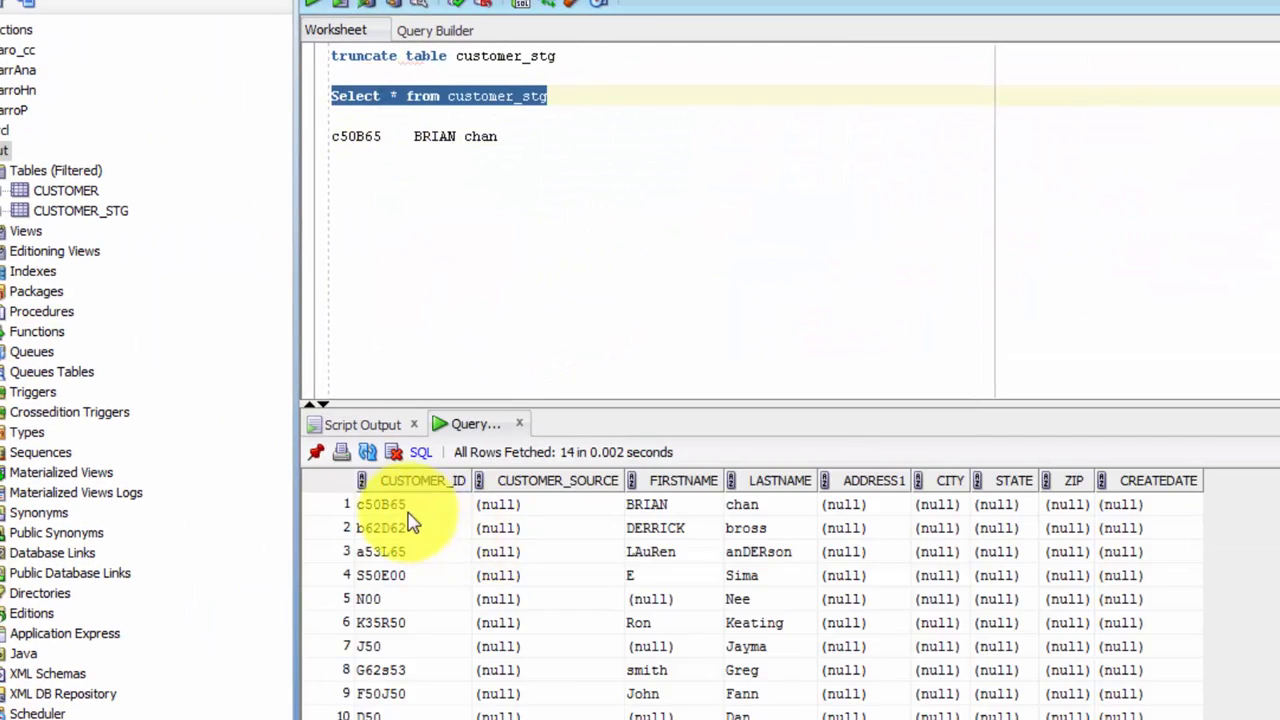
key(shift+Right)
key(shift+Right)
key(shift+Right)
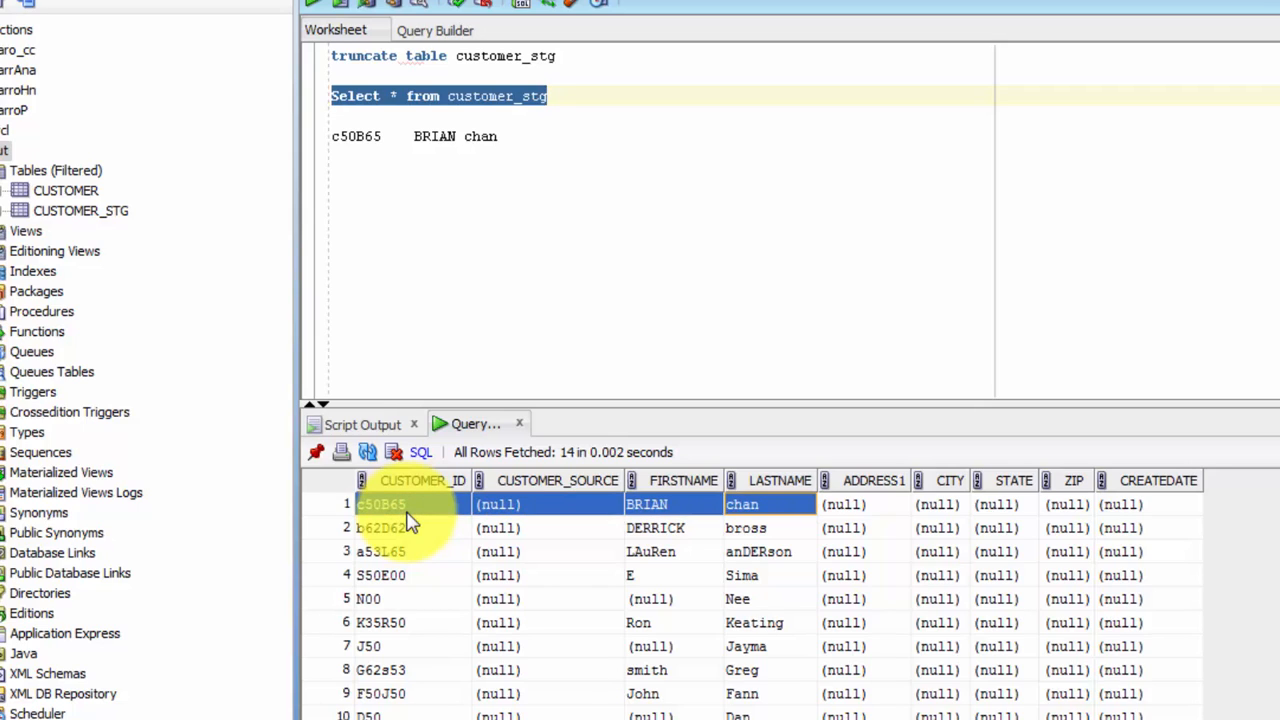
double_click(372, 136)
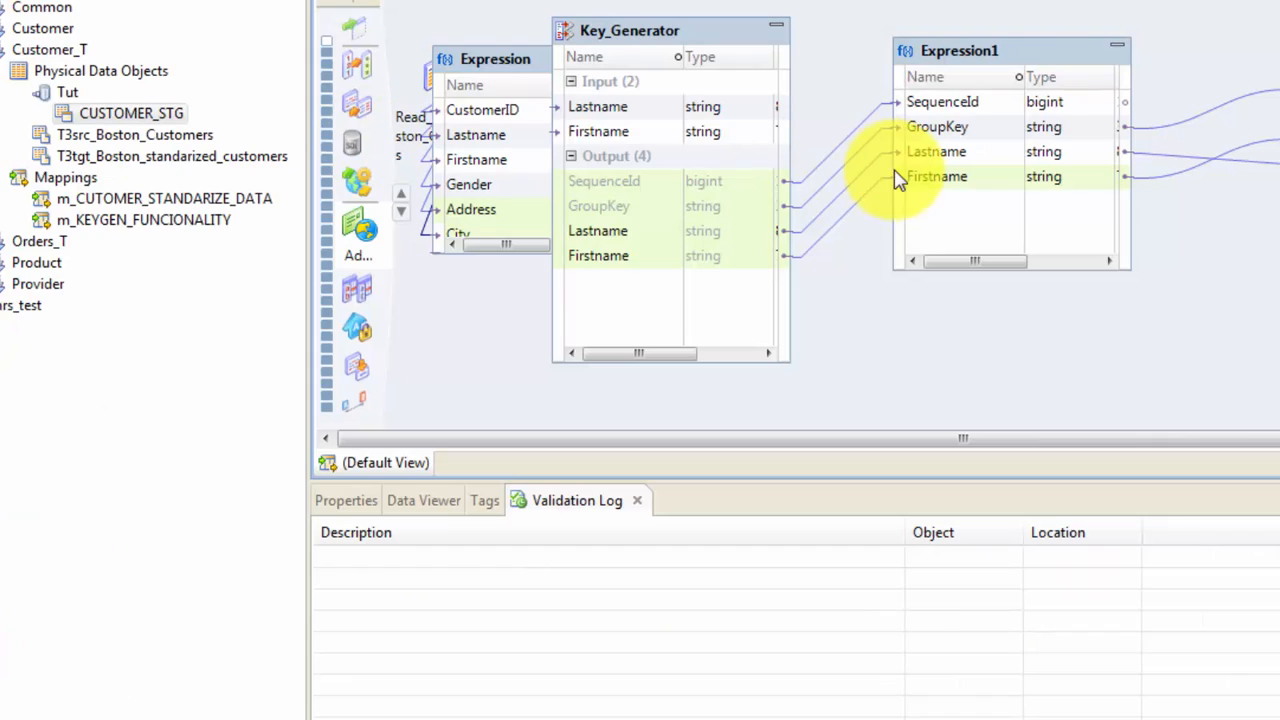
Move Expression1 and Key_Generator further right on the mapping canvas.
drag(947, 50, 1029, 51)
drag(652, 36, 770, 30)
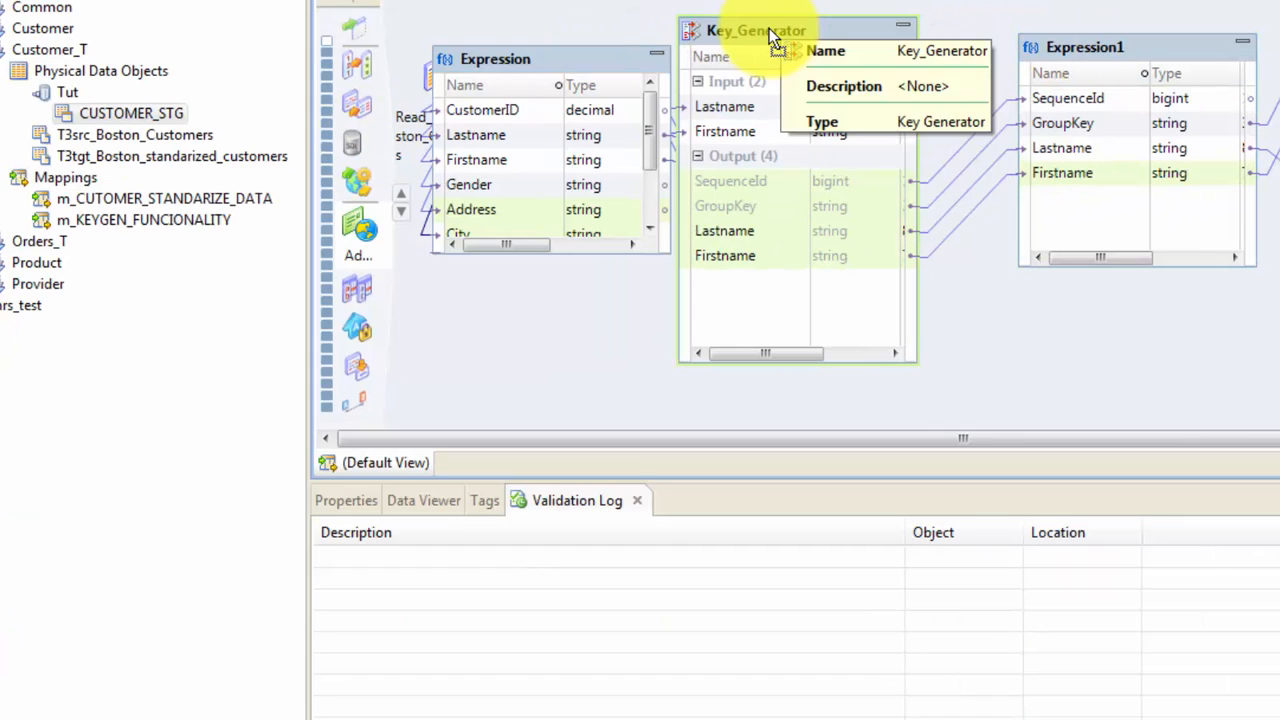